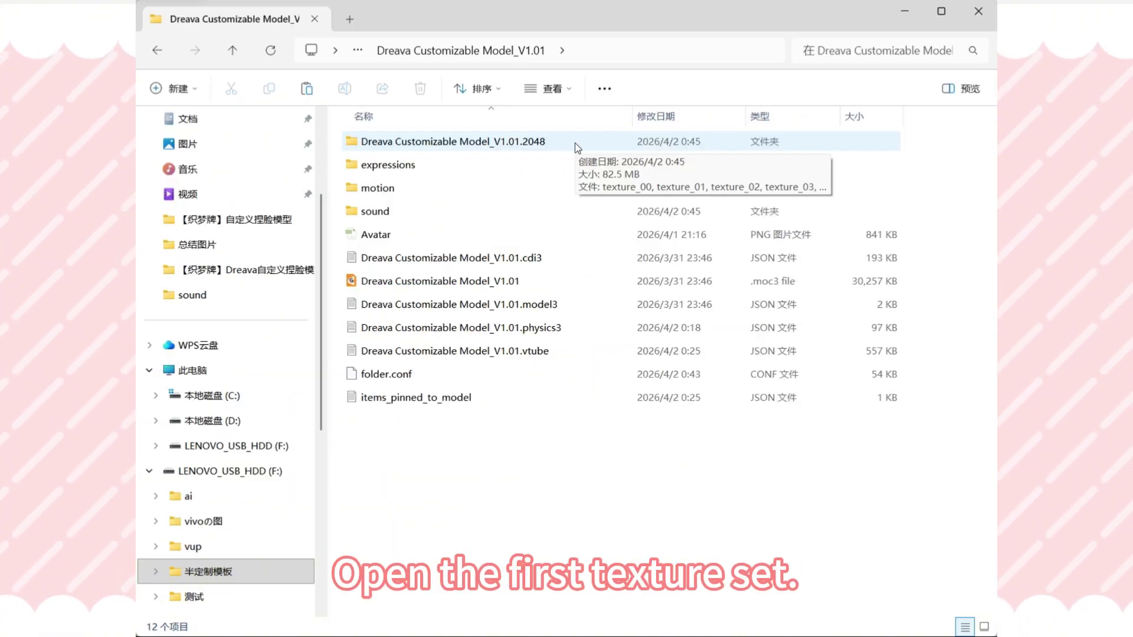
Step: Open the Dreava Customizable Model_V1.01.2048 folder and select the seven textures from texture_07 to texture_13
double_click(575, 142)
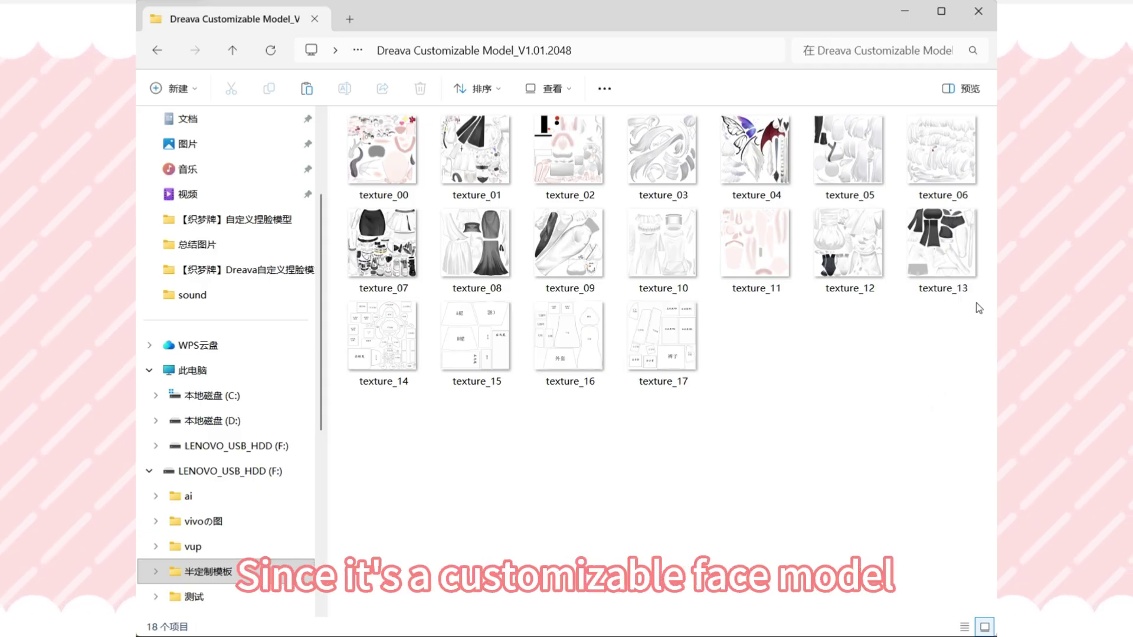
left_click_drag(970, 450, 386, 127)
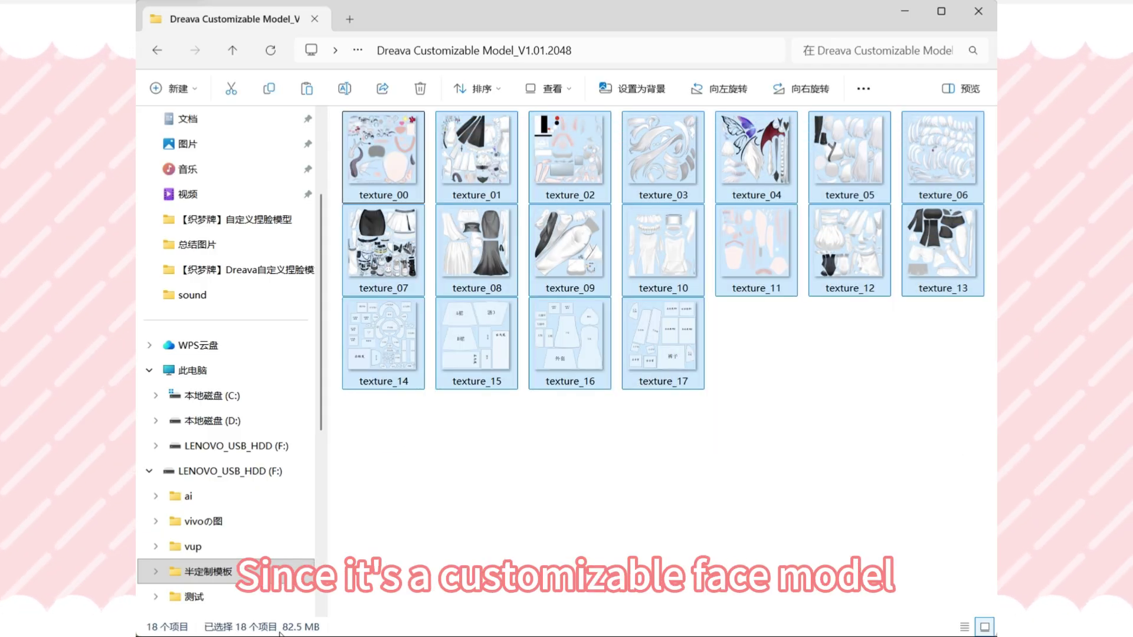
left_click(703, 471)
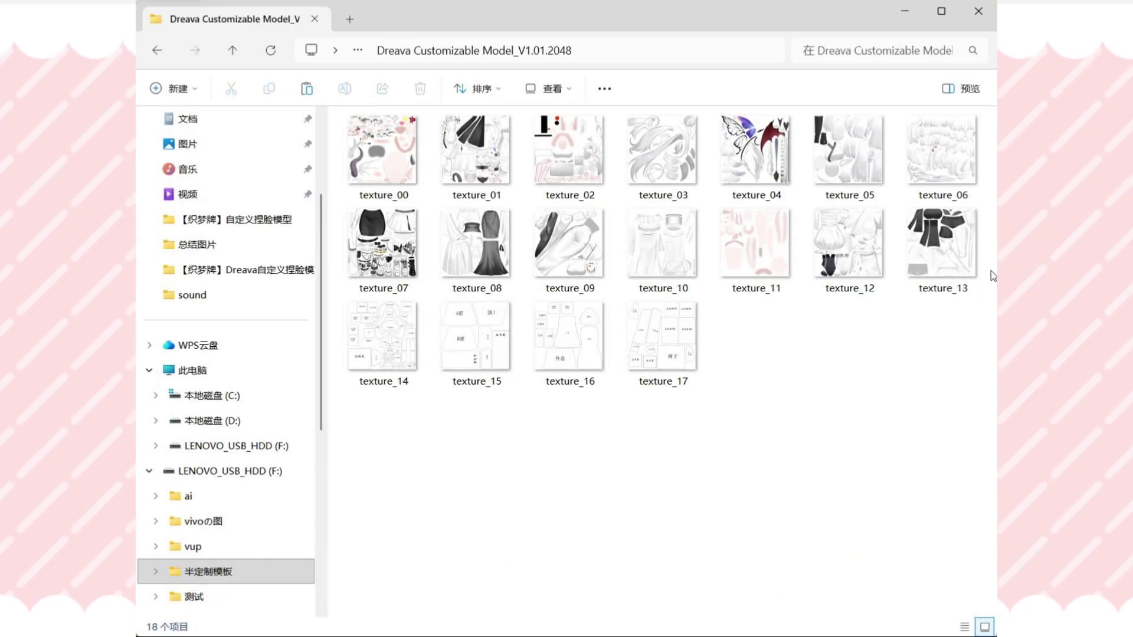
left_click_drag(991, 258, 430, 233)
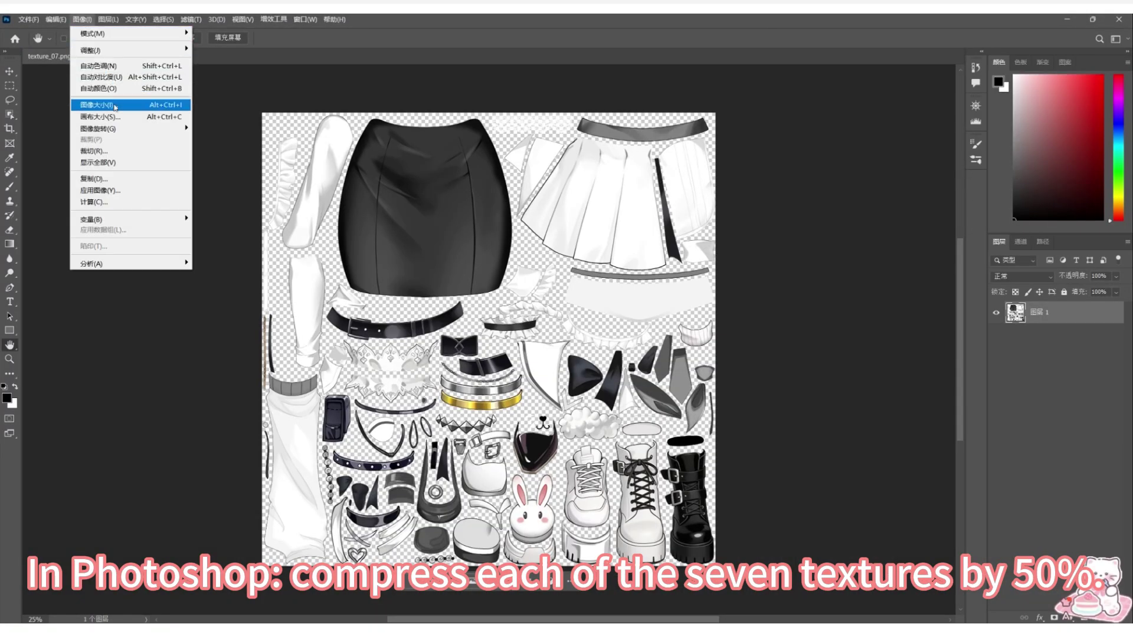
Step: Switch to Photoshop and resize texture_07.png to 50 percent in width and height
left_click(98, 105)
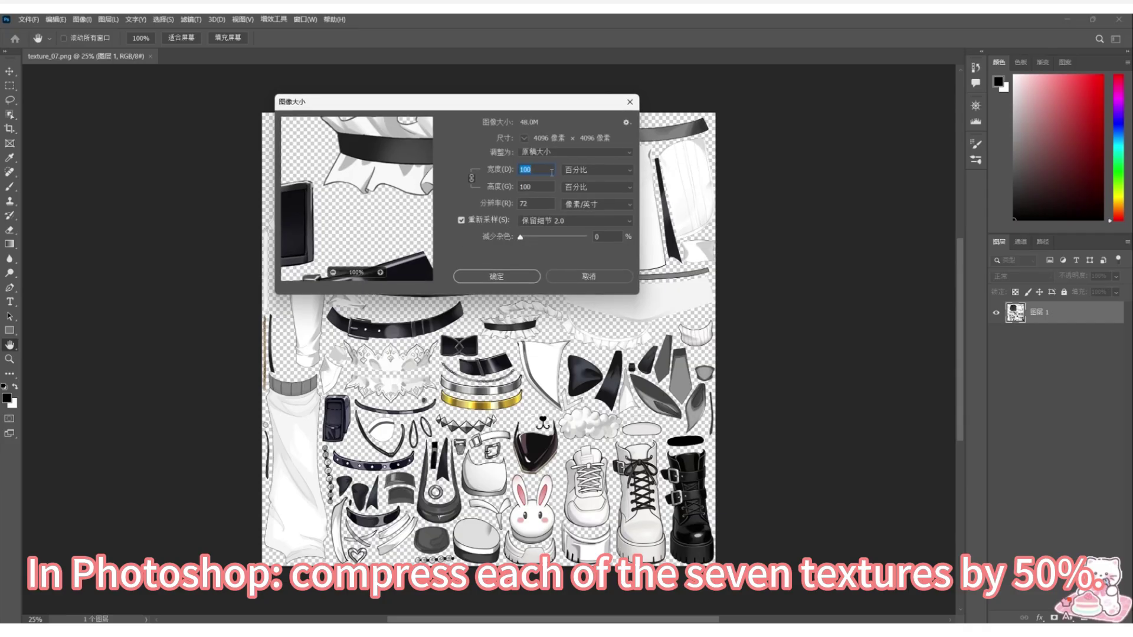
type("50")
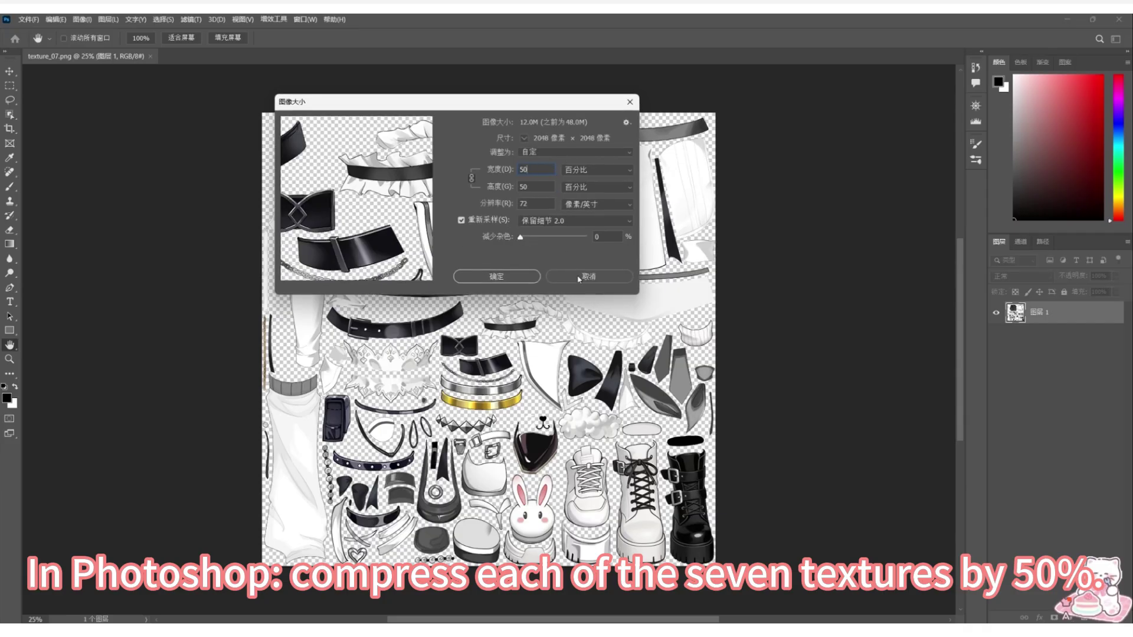
left_click(521, 279)
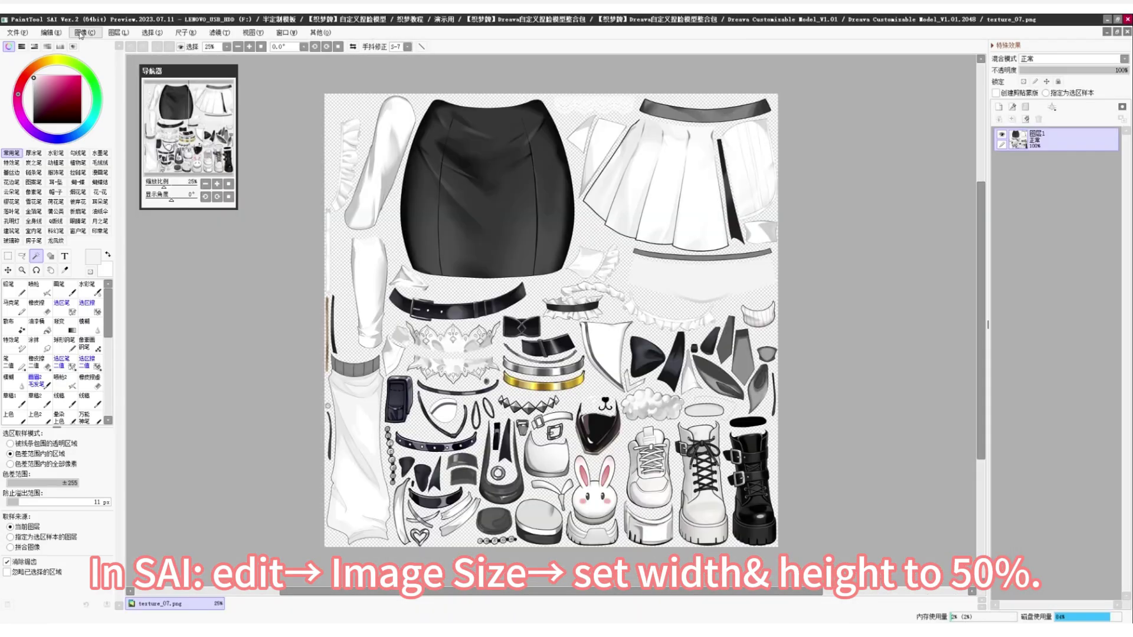
Step: Switch to PaintTool SAI and resize texture_07.png to 50% in width and height
left_click(83, 33)
left_click(99, 46)
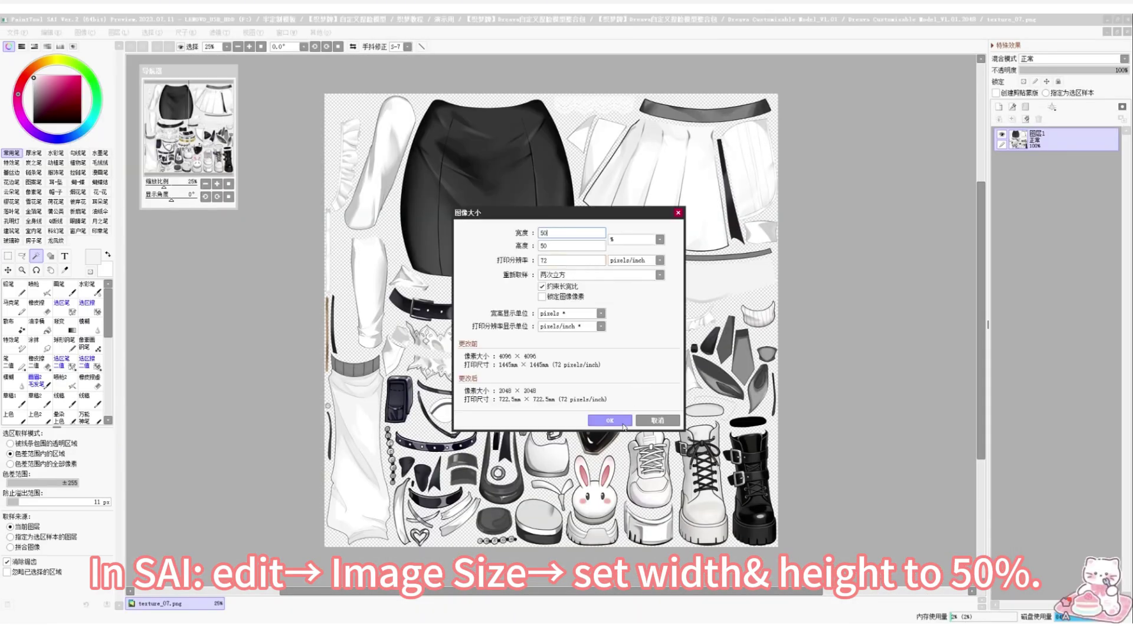
left_click(622, 423)
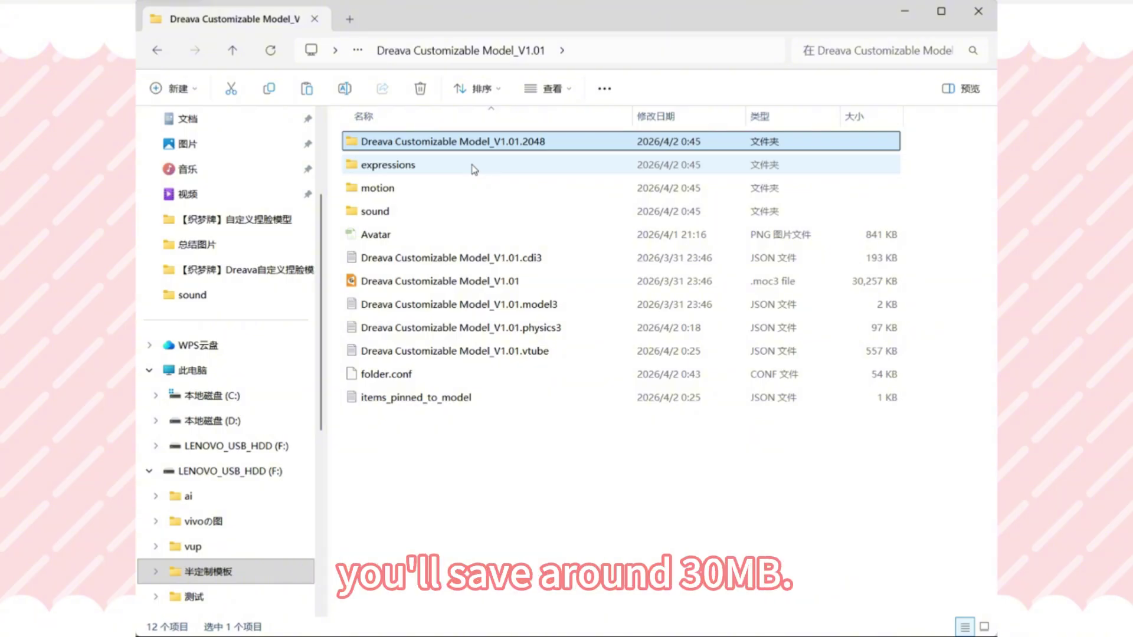
Step: Open the model's expressions folder in File Explorer and look through its expression files
left_click(472, 165)
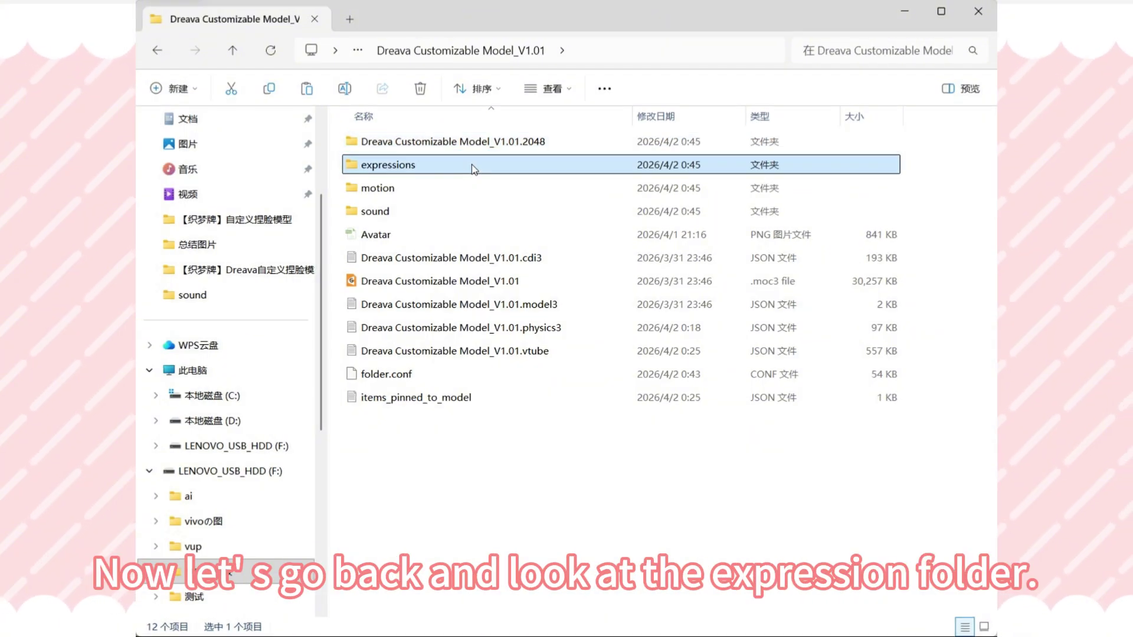
double_click(472, 166)
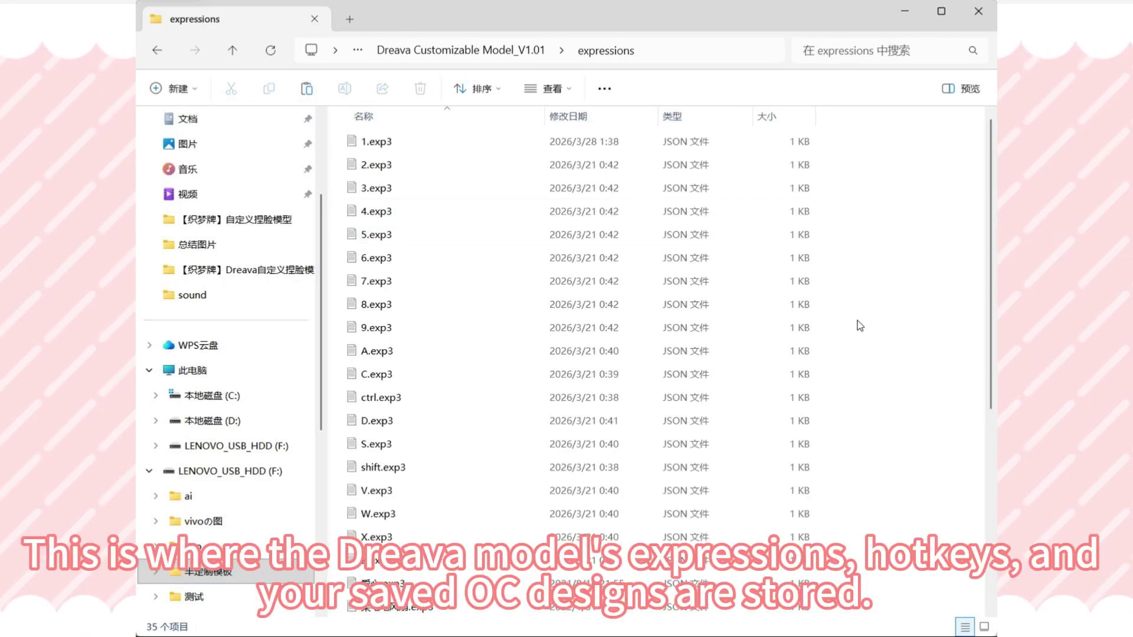
scroll(922, 291, "down", 5)
scroll(922, 291, "up", 5)
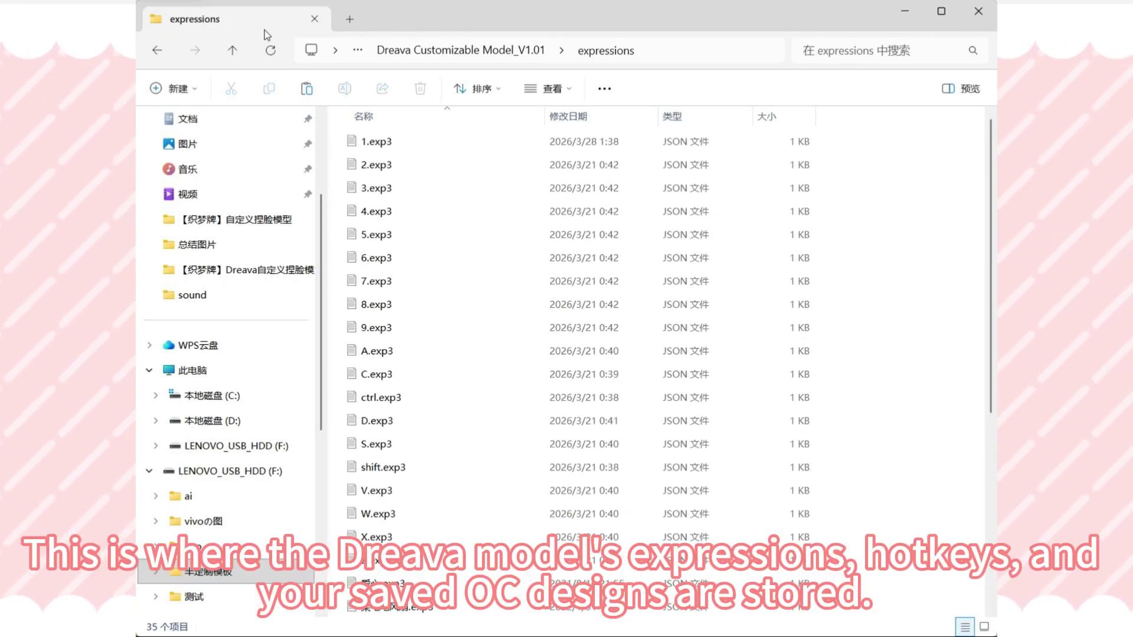
Step: Examine the contents of the model's motion folder and sound folder
left_click(228, 51)
left_click(533, 187)
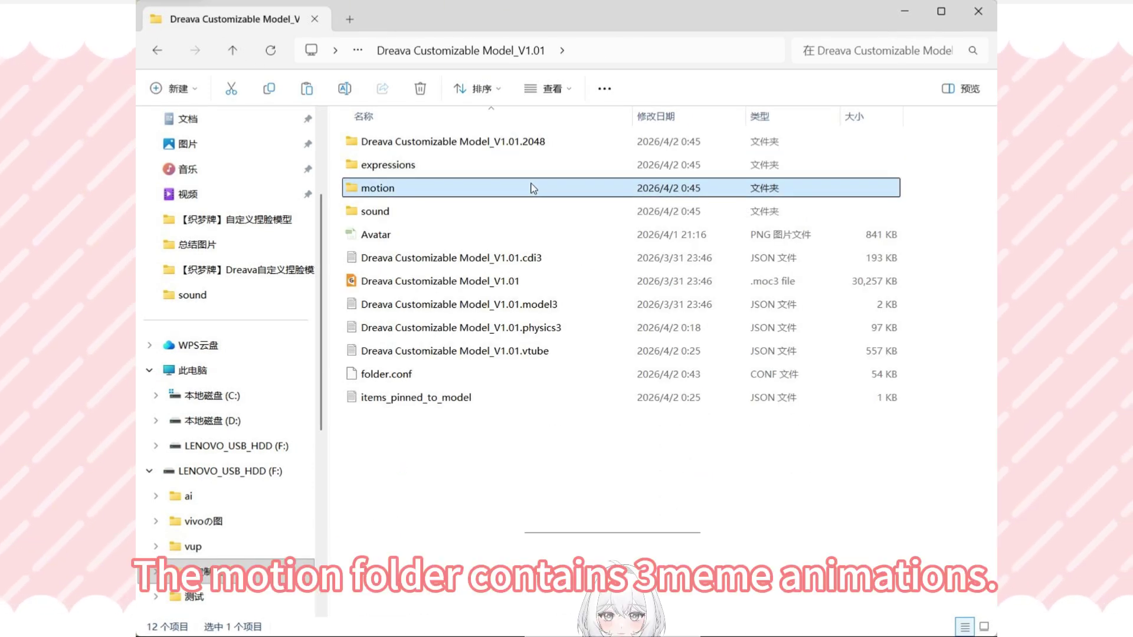
double_click(532, 188)
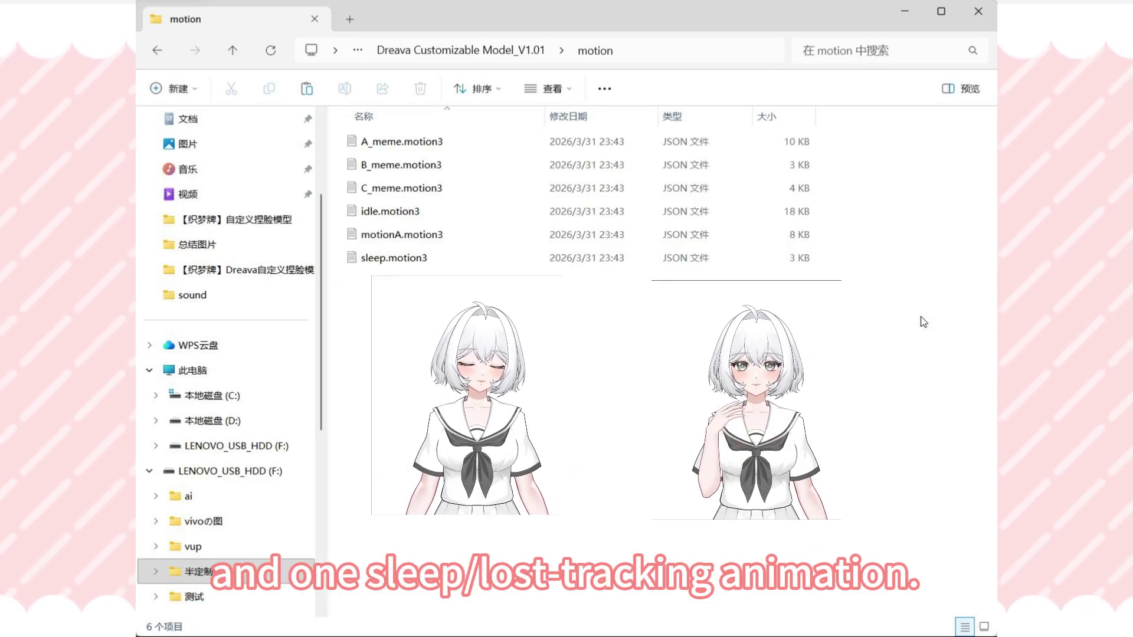
left_click(237, 49)
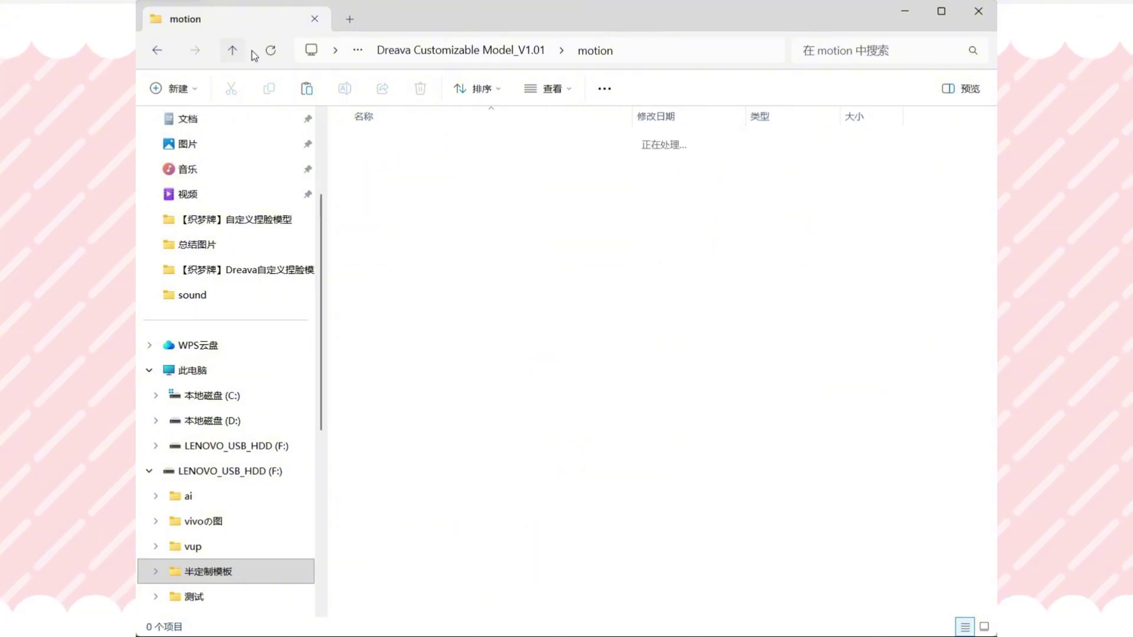
left_click(584, 212)
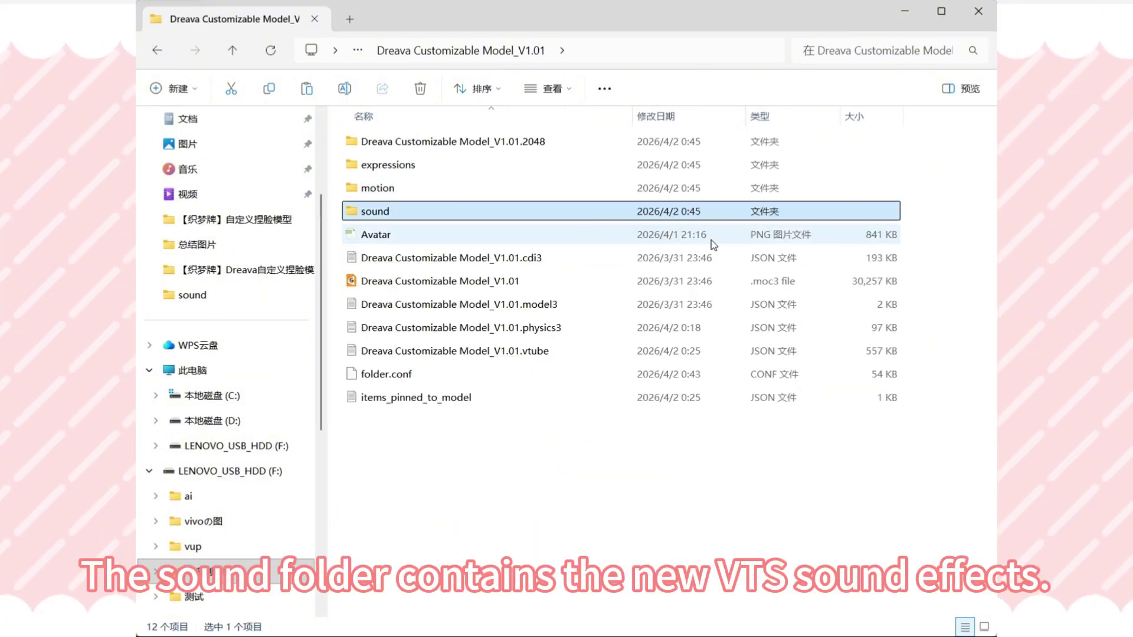
double_click(738, 212)
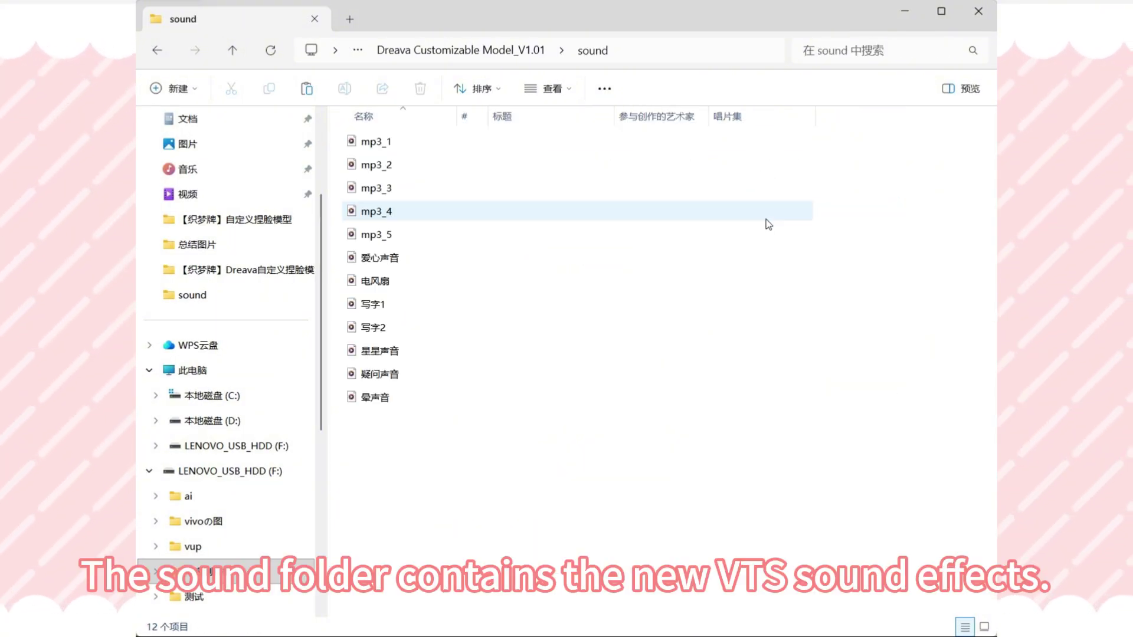
Step: Return to the Dreava Customizable Model_V1.01 folder, preview the Avatar image and close the preview
left_click(236, 52)
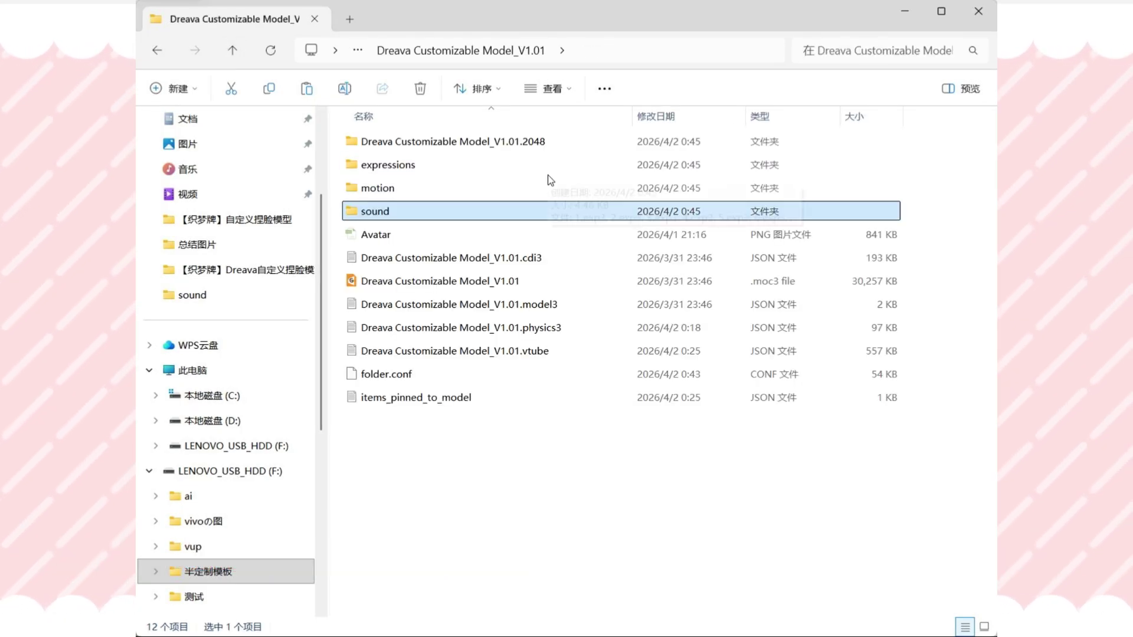
left_click(535, 243)
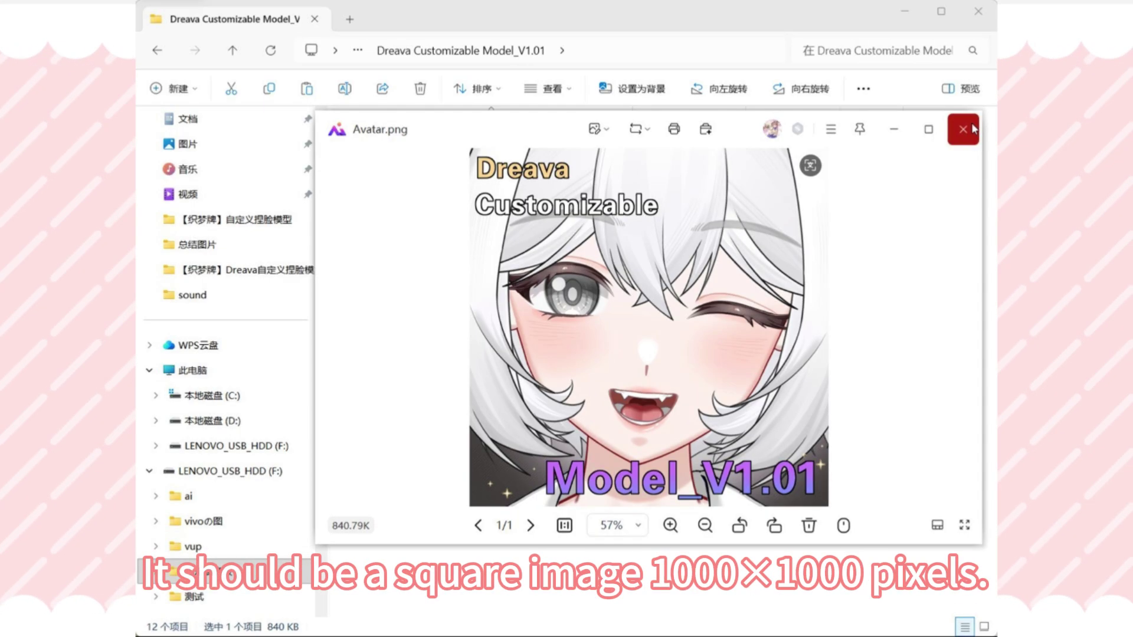
left_click(972, 127)
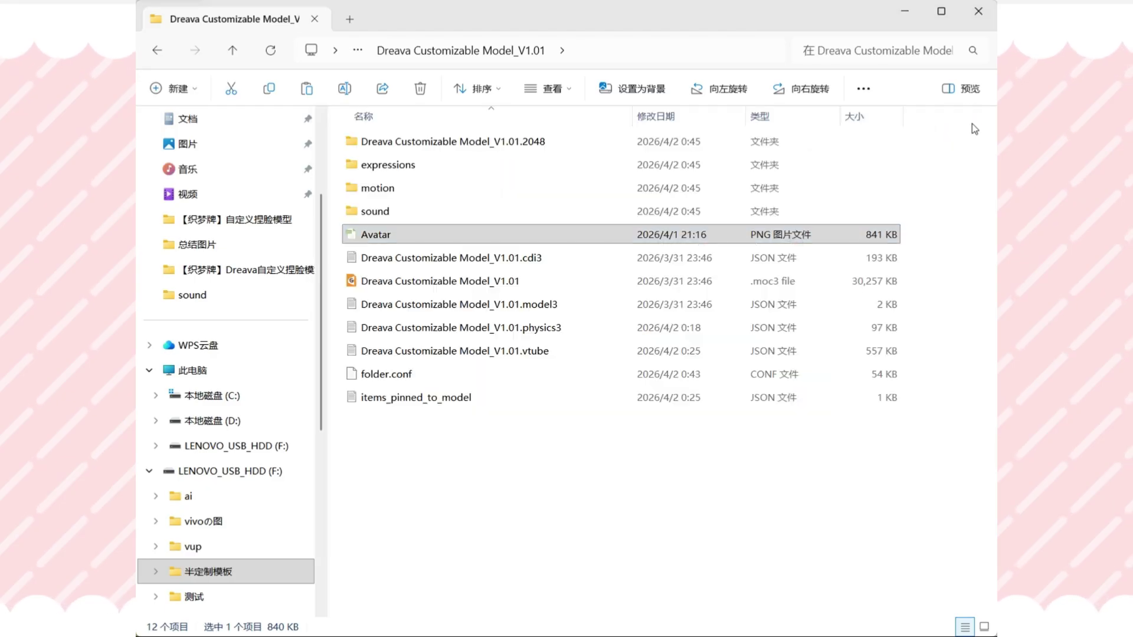
Step: Display the file properties of the Dreava Customizable Model_V1.01 .moc3 file
left_click(563, 259)
left_click(578, 286)
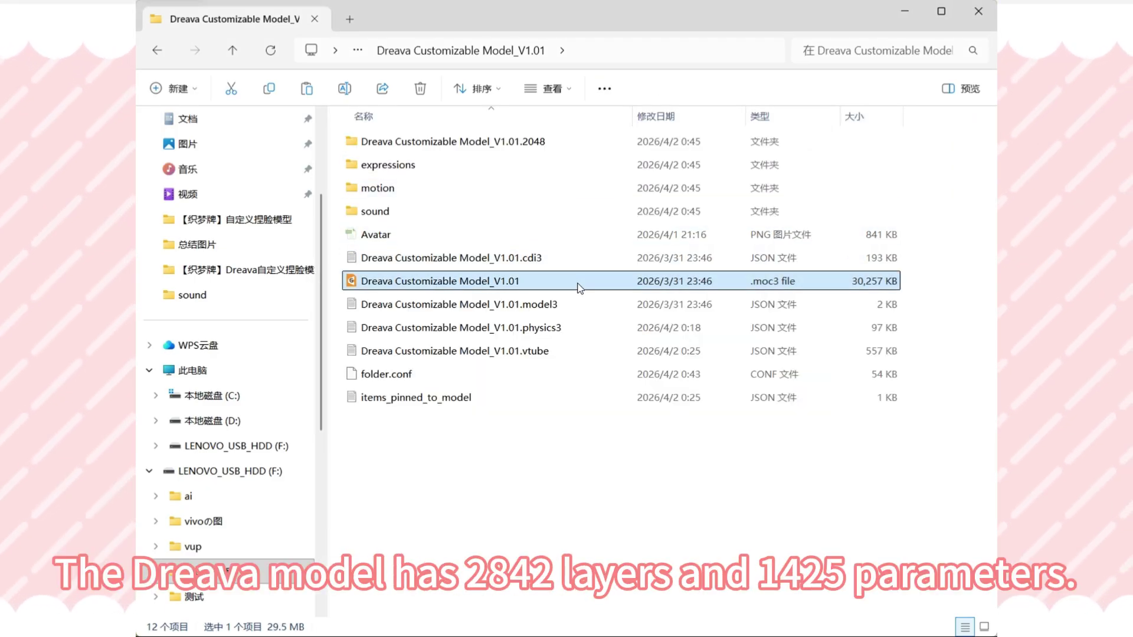
right_click(578, 286)
left_click(596, 282)
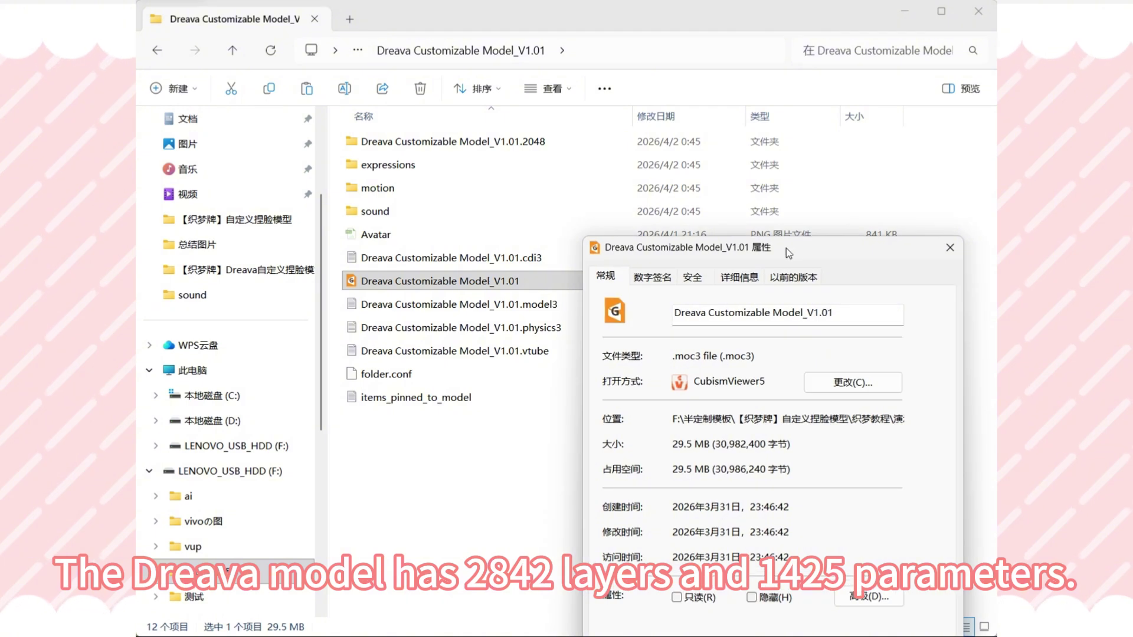
left_click_drag(788, 254, 653, 130)
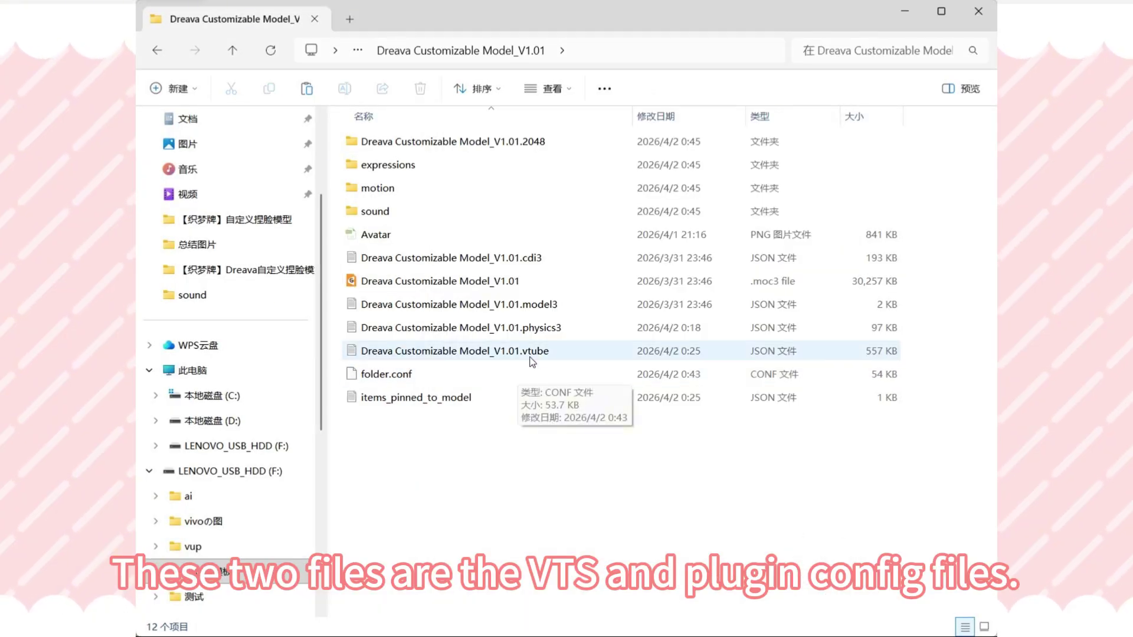
Step: Select the Dreava Customizable Model_V1.01.vtube file, followed by the folder.conf plugin configuration file
left_click(559, 354)
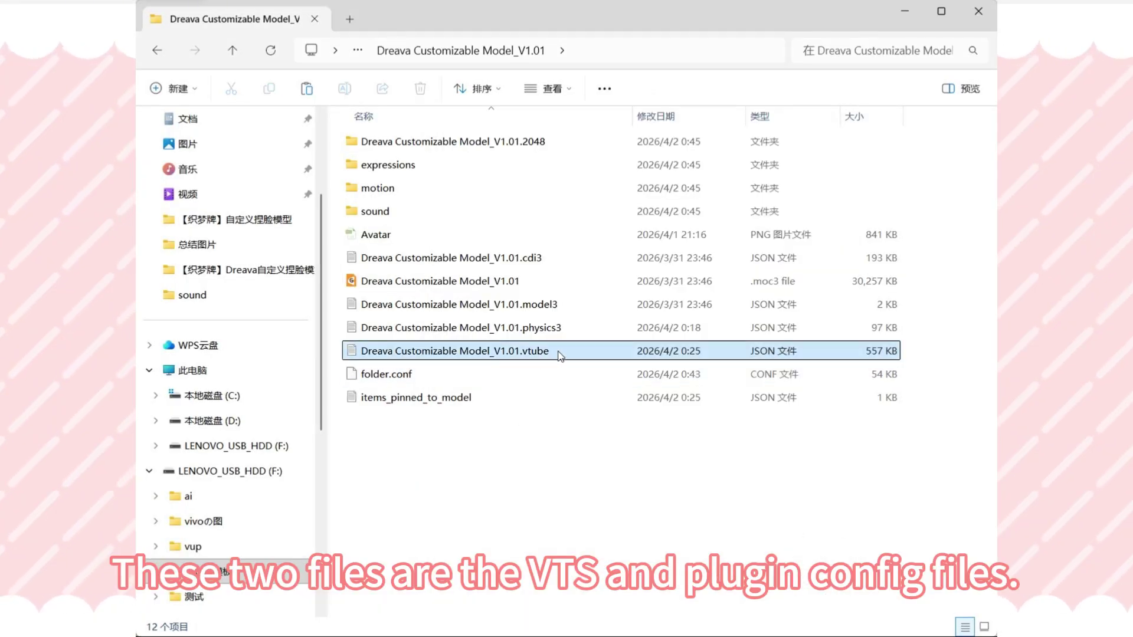
left_click(597, 375)
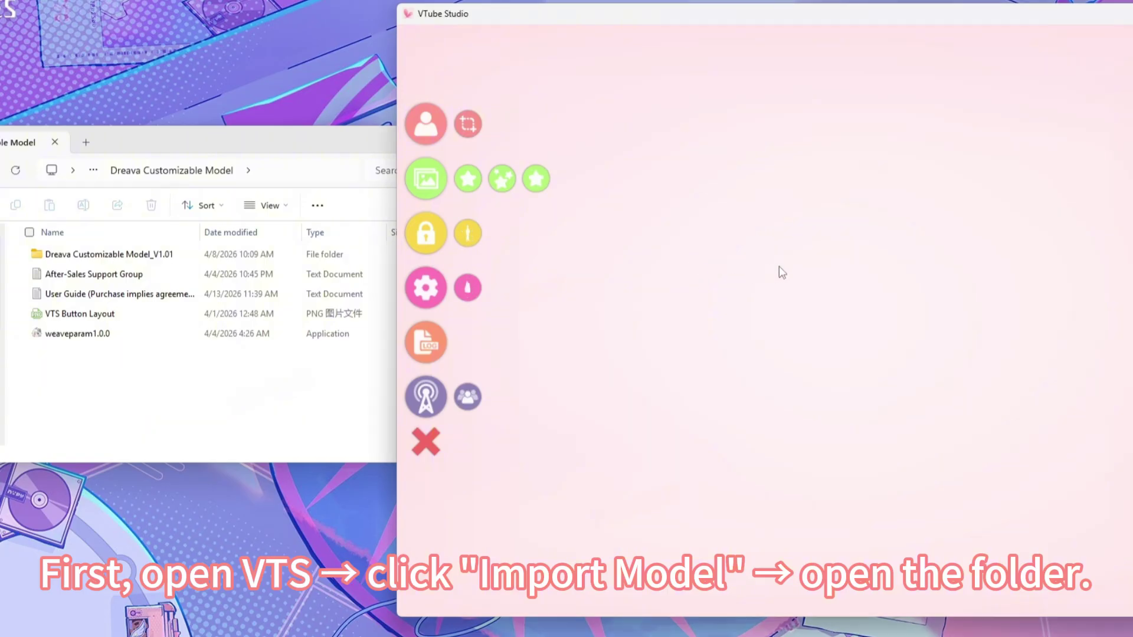
Step: Start importing a custom model in VTube Studio and open its Live2DModels folder
left_click(428, 135)
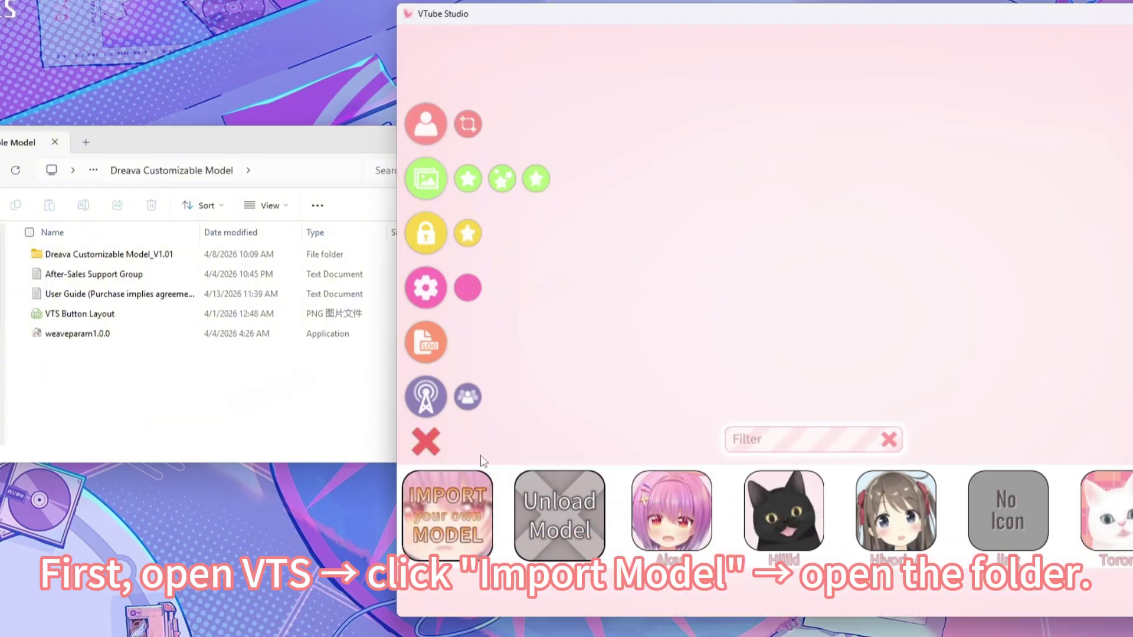
left_click(451, 514)
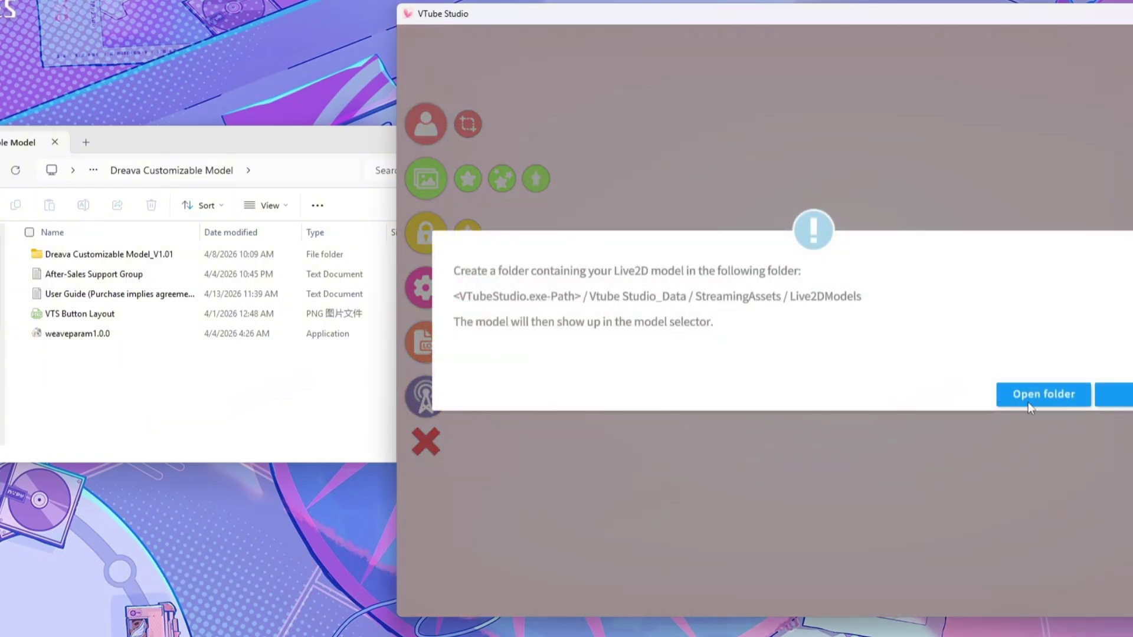
left_click(1043, 394)
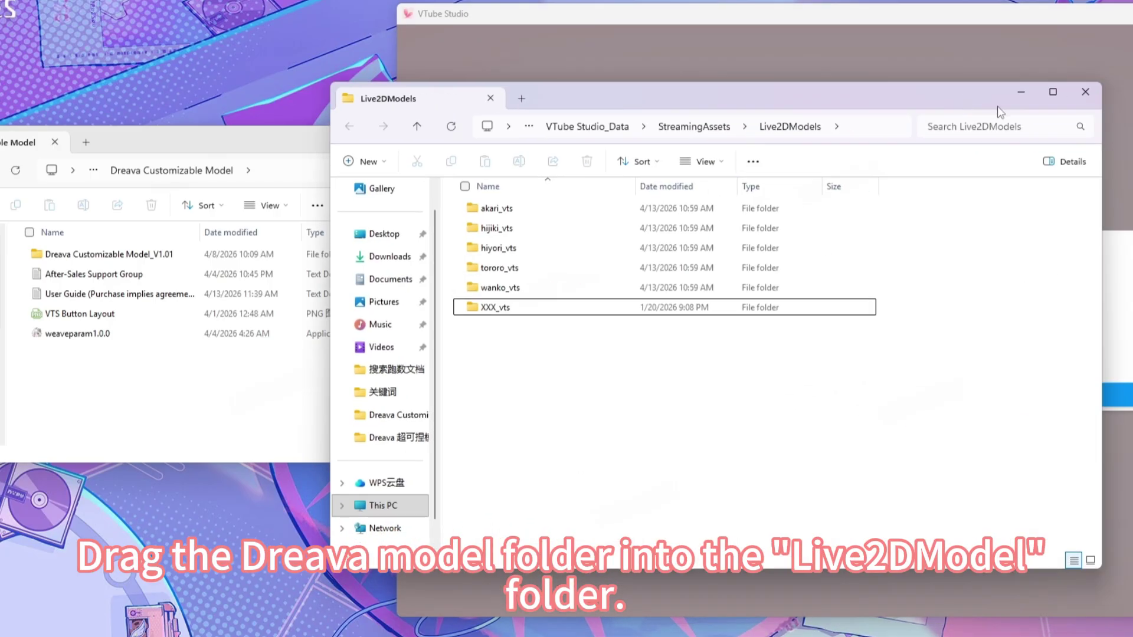
Step: Copy the Dreava Customizable Model_V1.01 folder into the Live2DModels folder
left_click(249, 142)
left_click(187, 257)
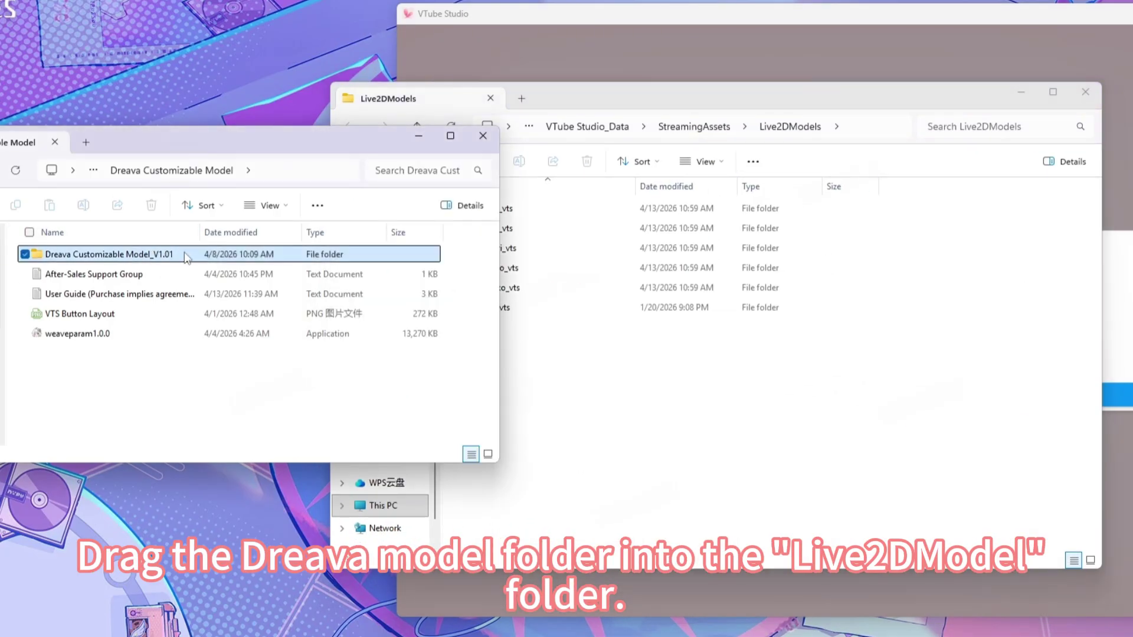
left_click_drag(600, 329, 635, 374)
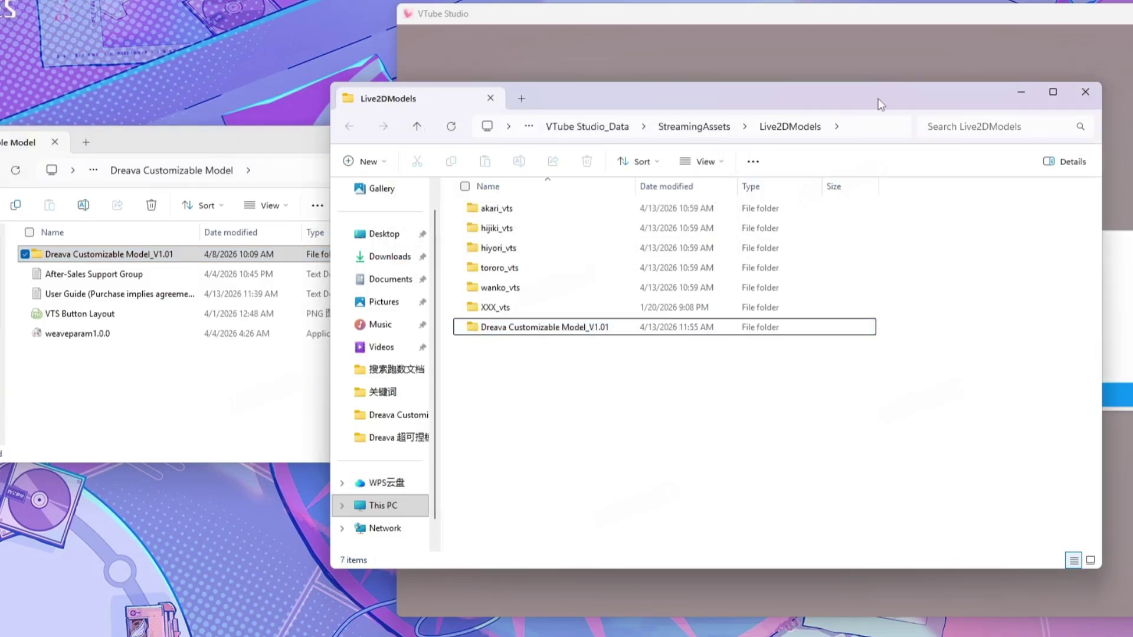
Step: Load the Dreava model in VTube Studio and turn off its watermark
left_click_drag(879, 101, 555, 134)
left_click(761, 125)
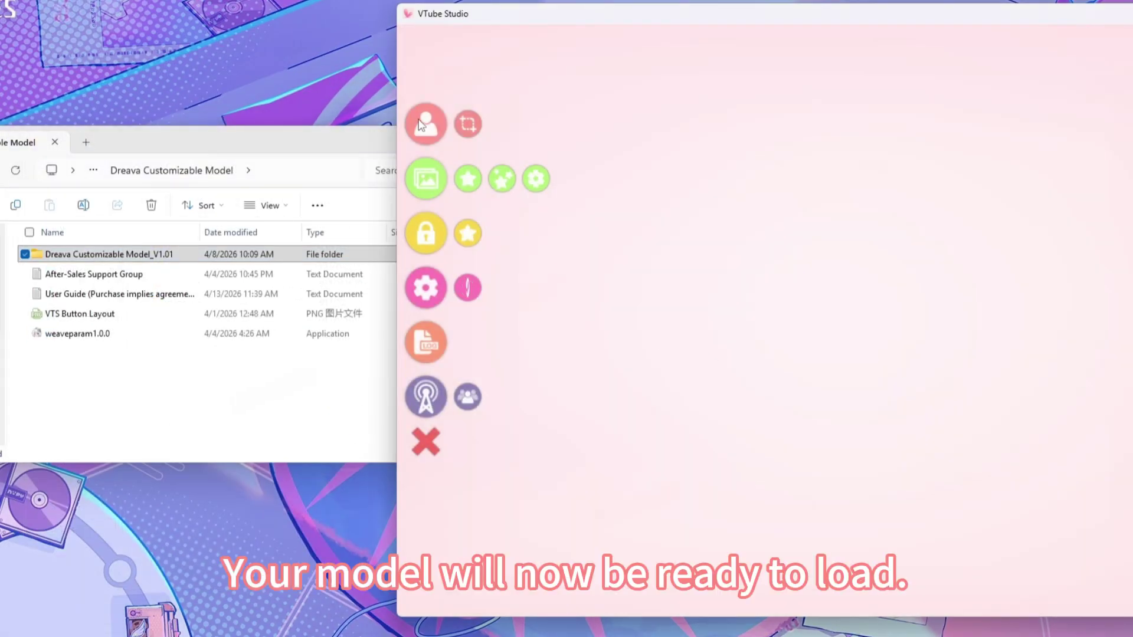
left_click(785, 518)
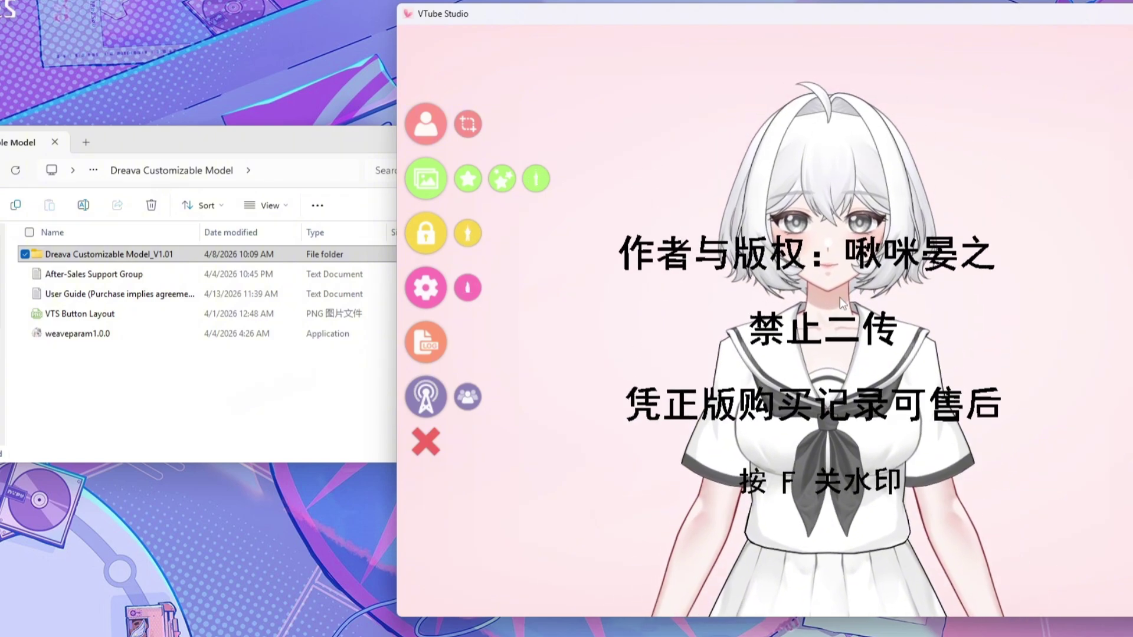
key("f")
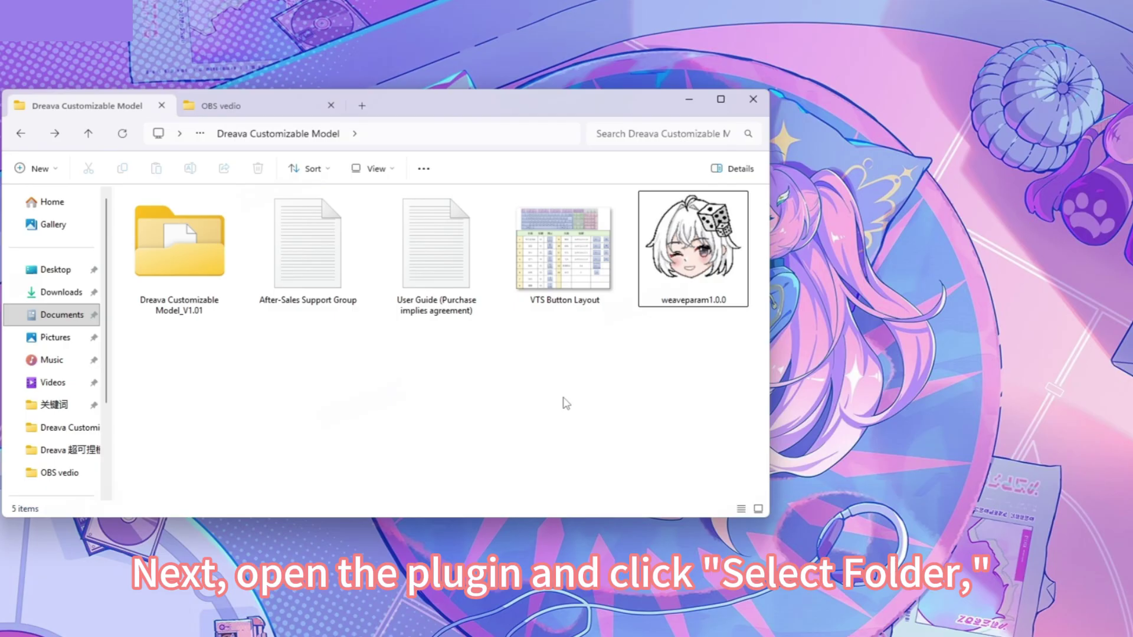
Step: Launch the weaveparam1.0.0 plugin and start choosing its model folder
double_click(702, 271)
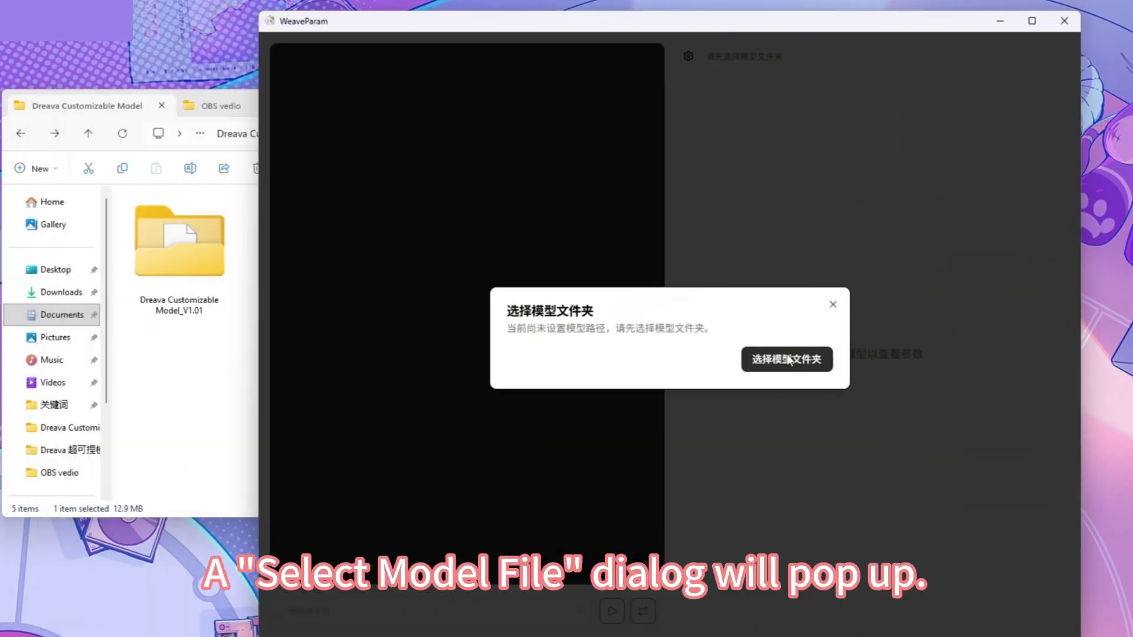
left_click(788, 359)
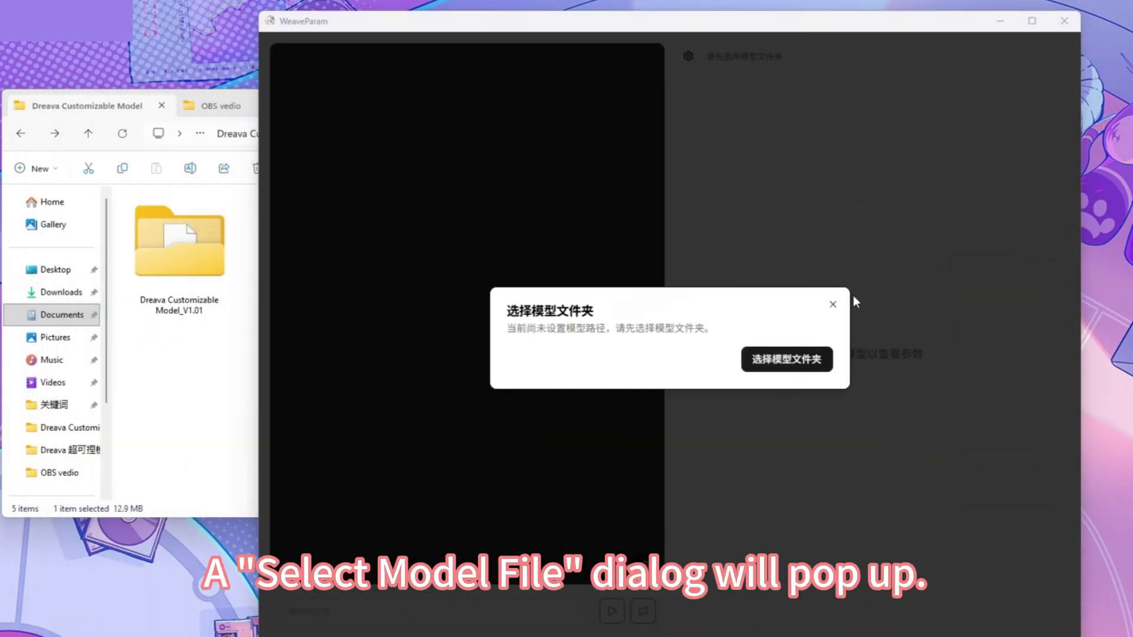
left_click_drag(751, 36, 528, 79)
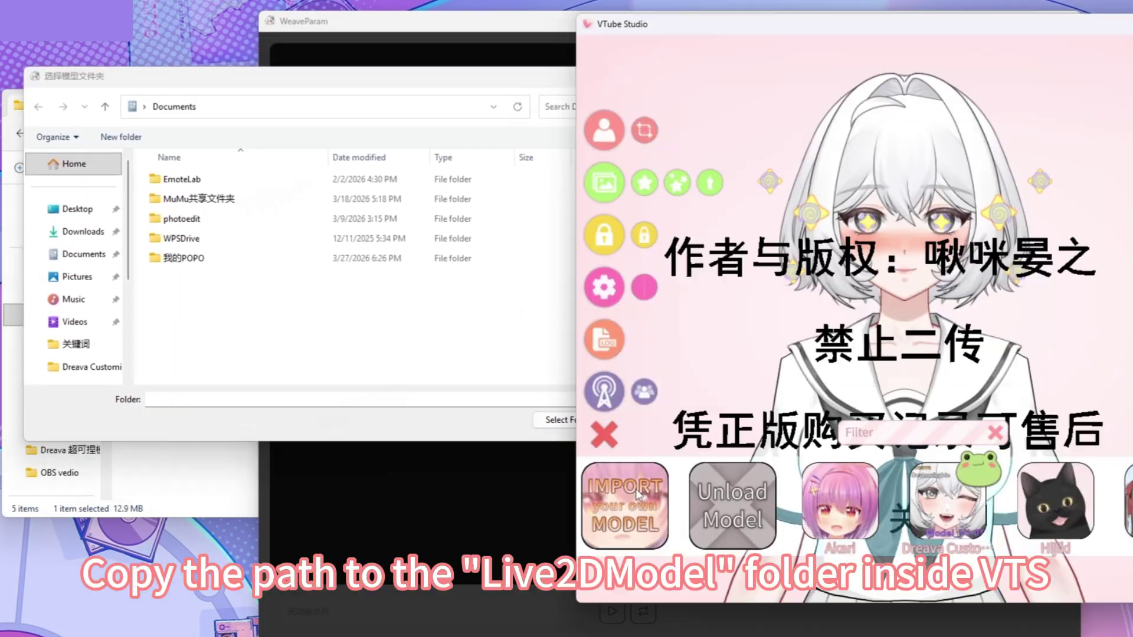
Step: Open VTube Studio's Live2DModels folder through the custom model import and select its full path for copying
left_click(637, 494)
left_click(1072, 387)
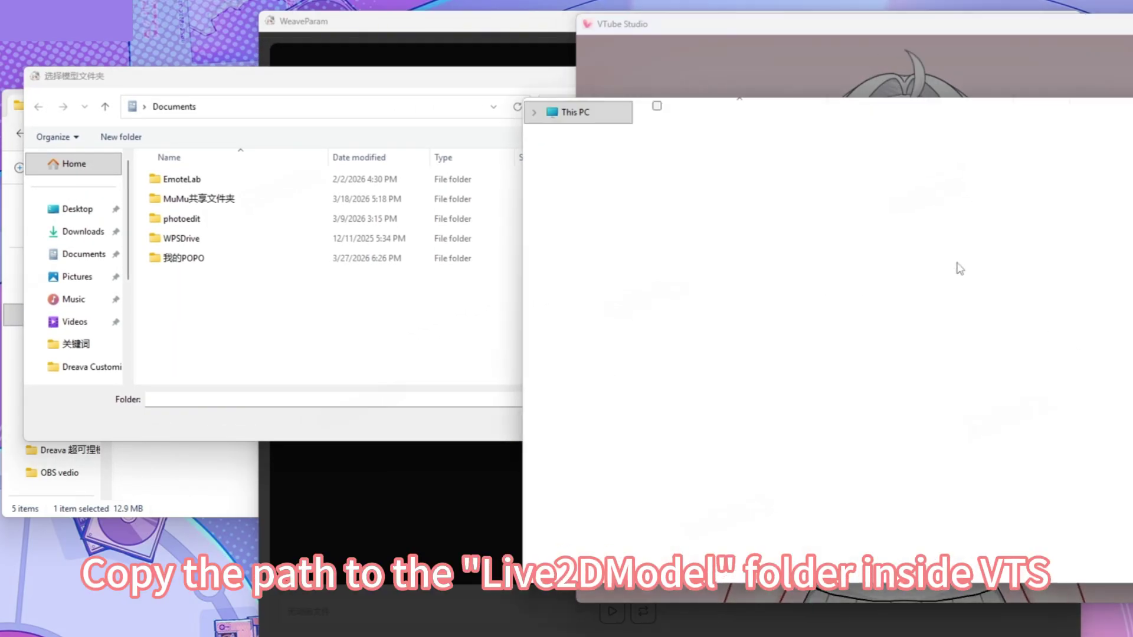
left_click_drag(915, 109, 907, 149)
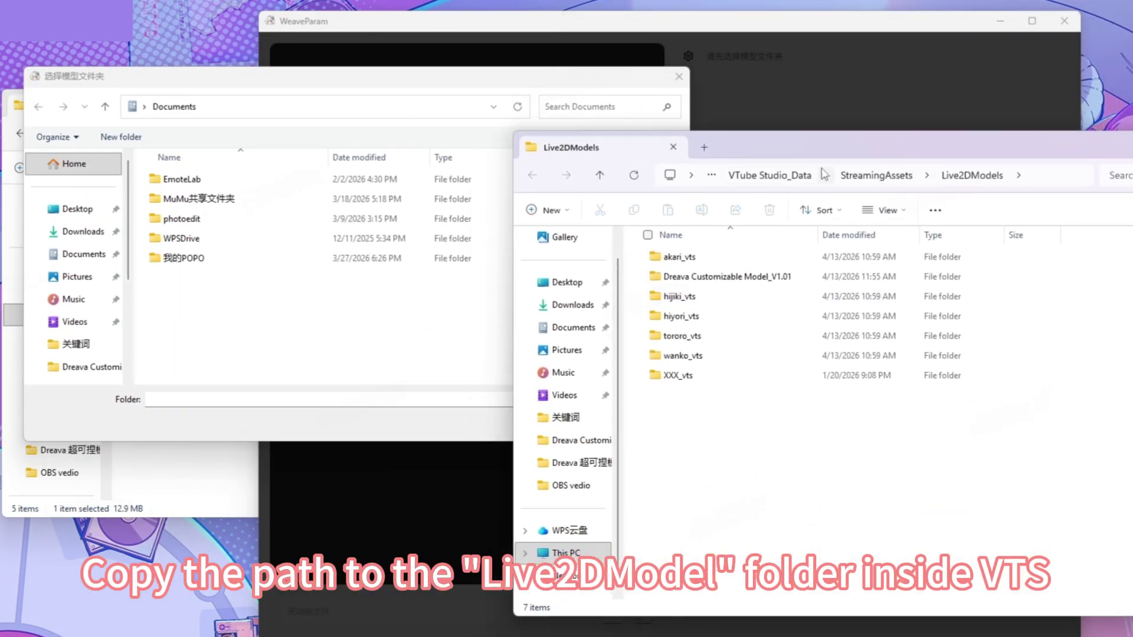
left_click(1043, 178)
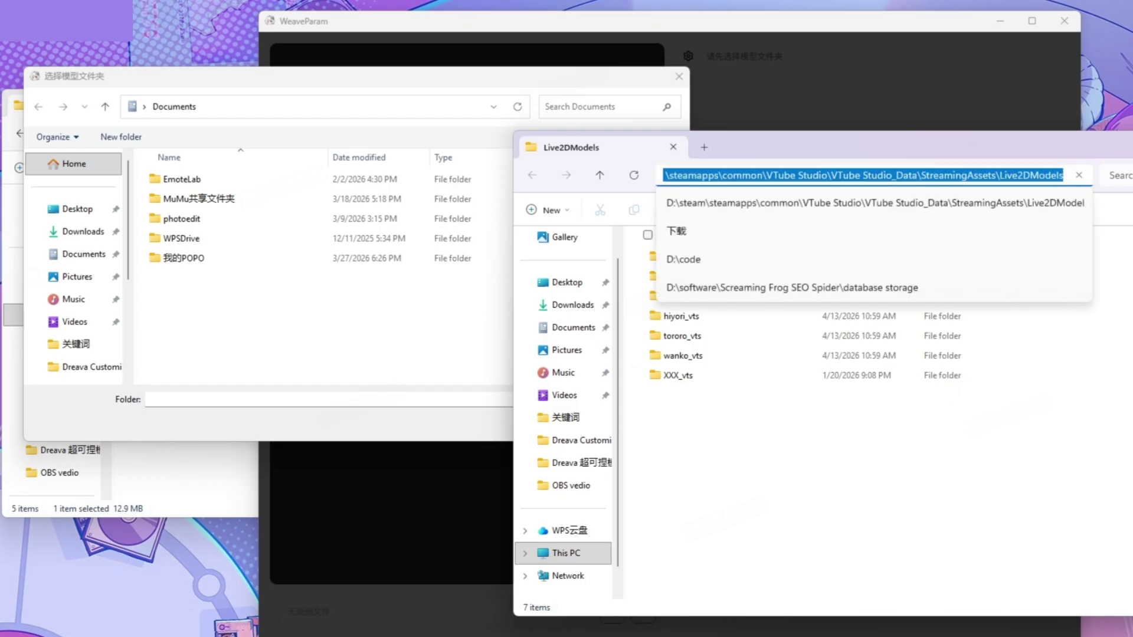
Step: Set WeaveParam's model folder to Dreava Customizable Model_V1.01 inside the copied Live2DModels path
left_click(368, 86)
left_click(407, 111)
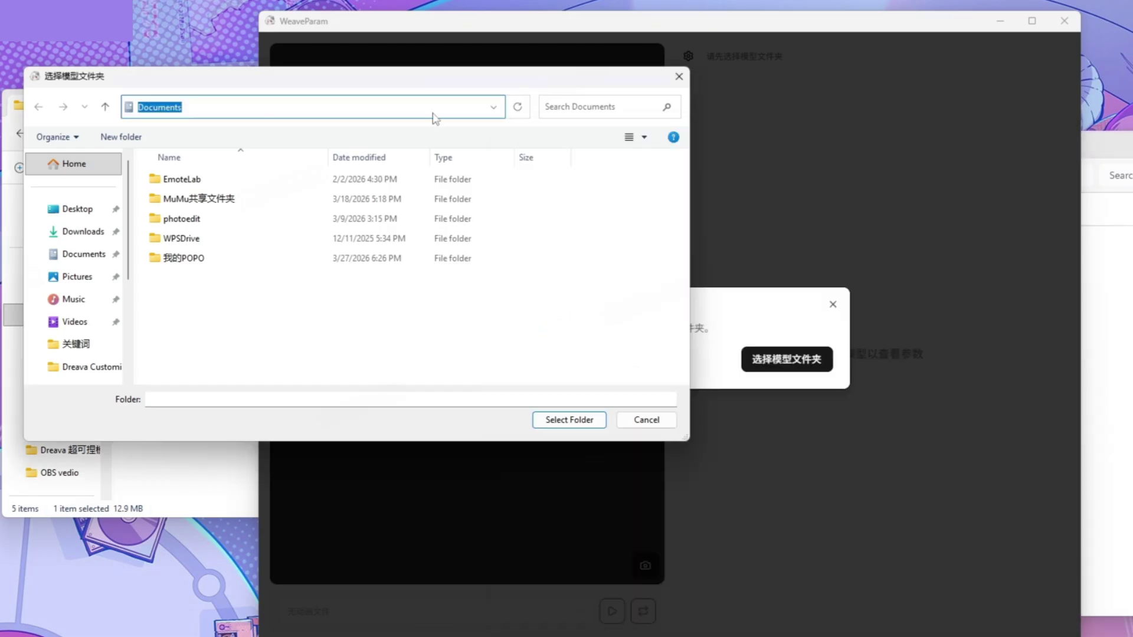
left_click(518, 107)
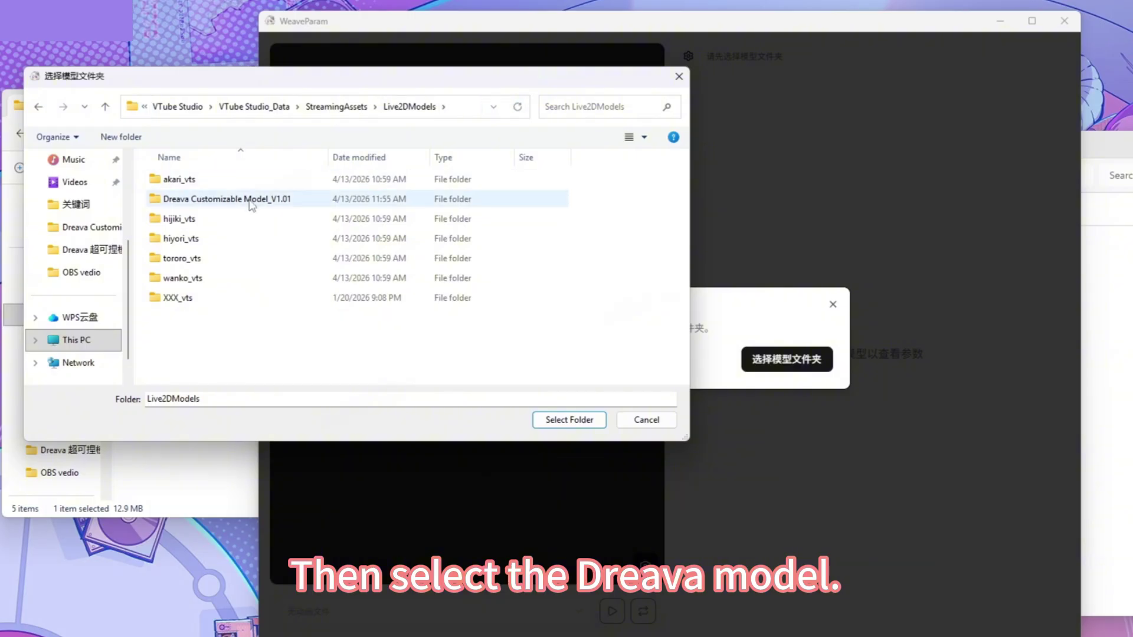
left_click(359, 204)
left_click(568, 420)
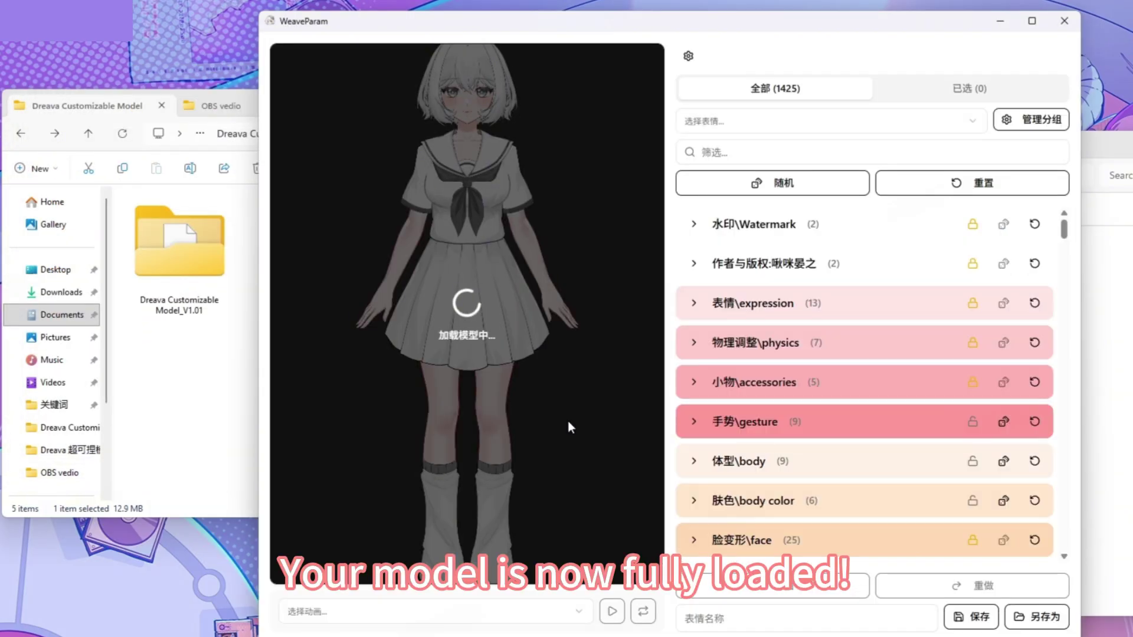
Step: Try the saved expressions 圈圈, 星星 and 演示用人设 on the model one after another
scroll(551, 354, "up", 5)
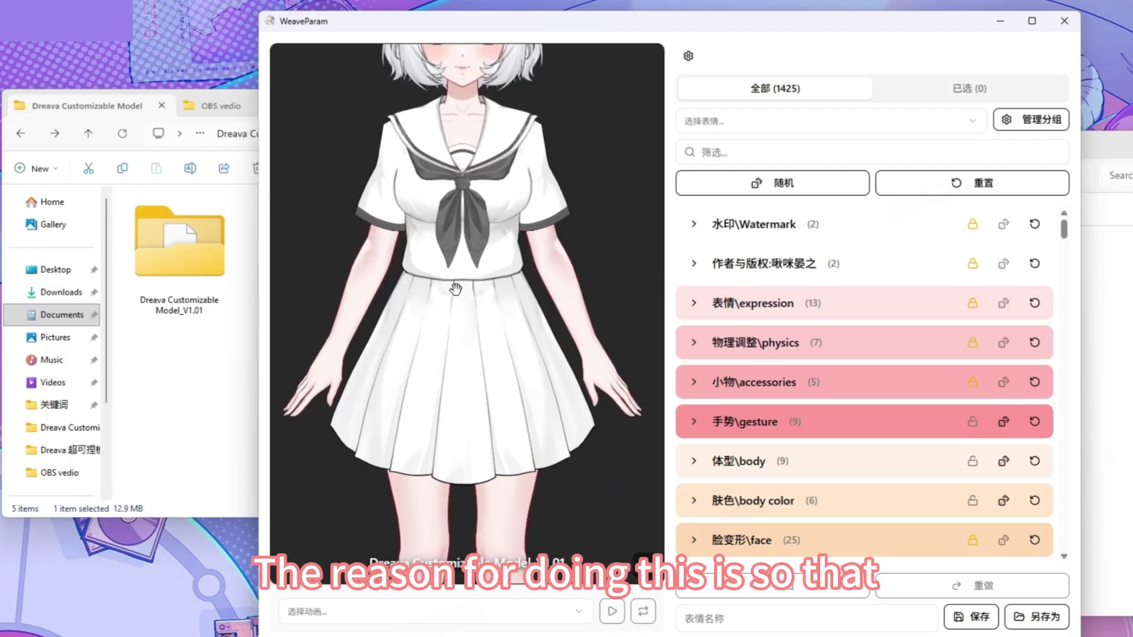
scroll(481, 427, "up", 3)
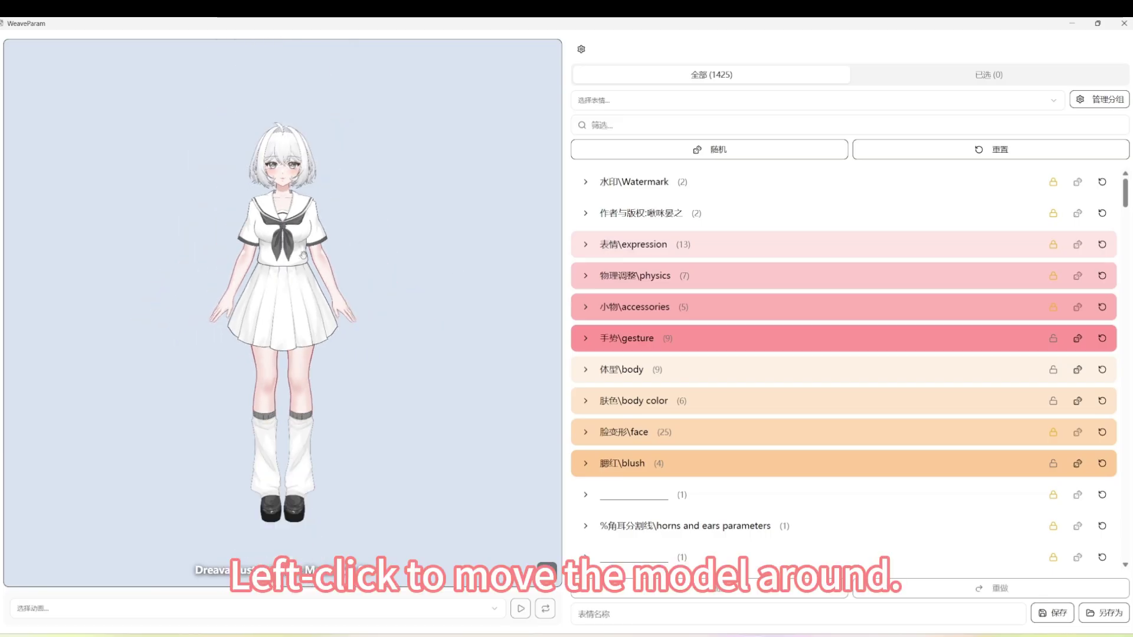
scroll(315, 323, "up", 3)
scroll(316, 324, "up", 3)
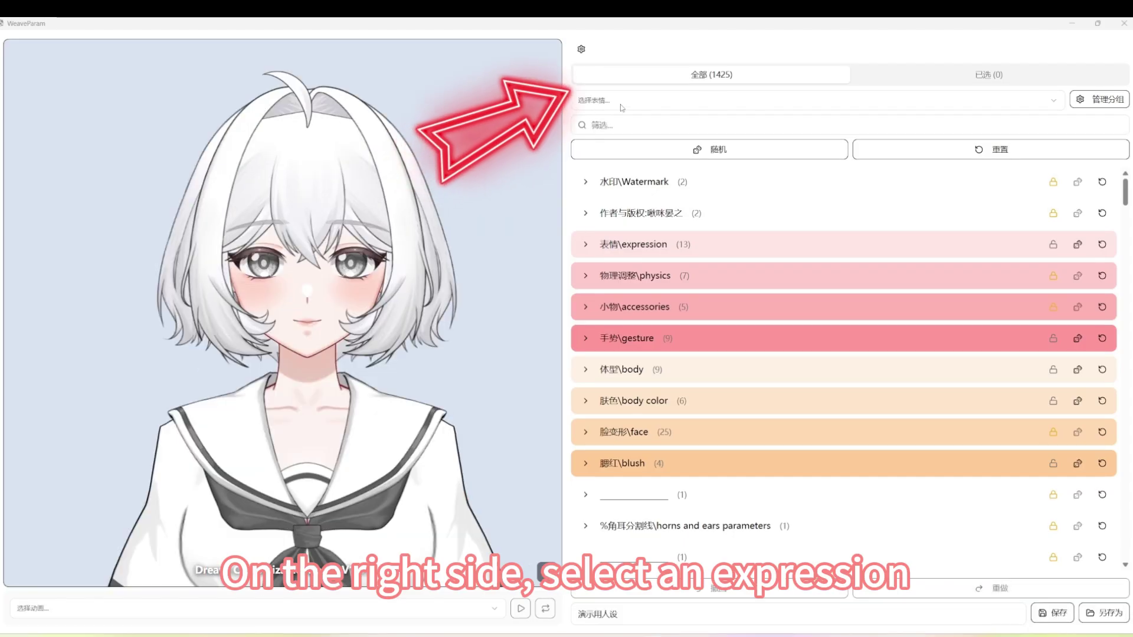
left_click(596, 100)
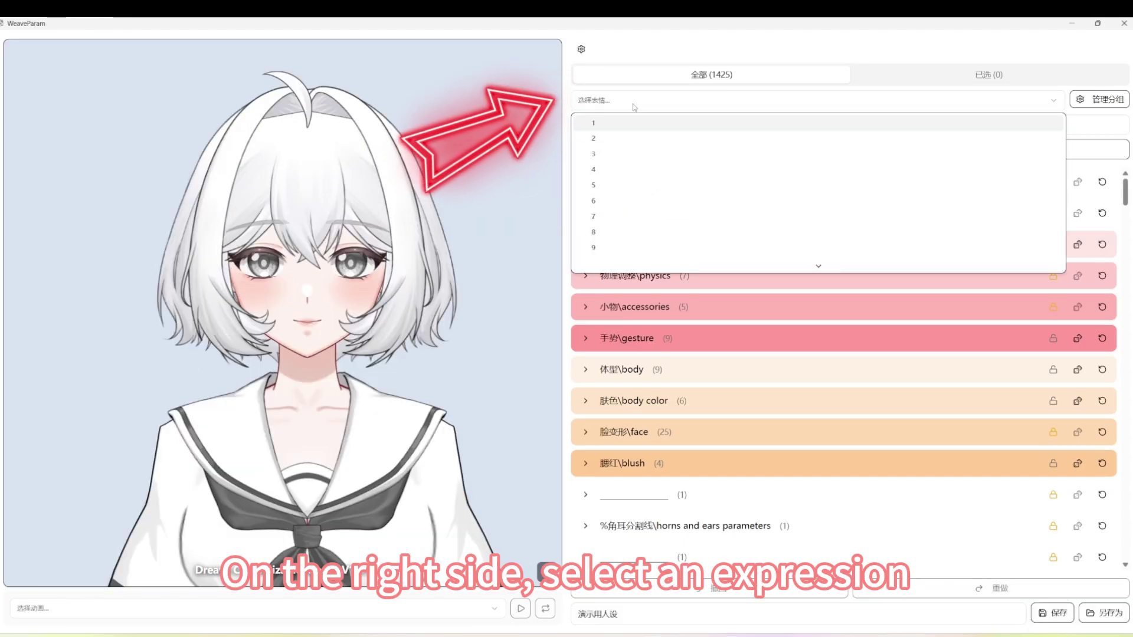
left_click(641, 205)
left_click(615, 99)
scroll(650, 203, "down", 2)
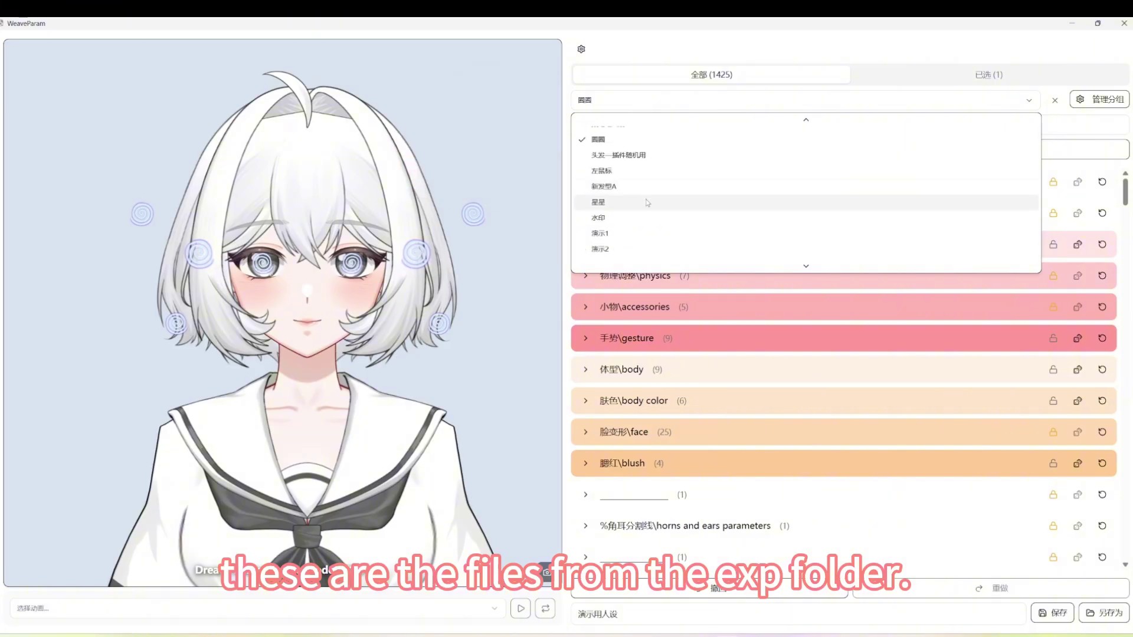
left_click(650, 202)
left_click(647, 103)
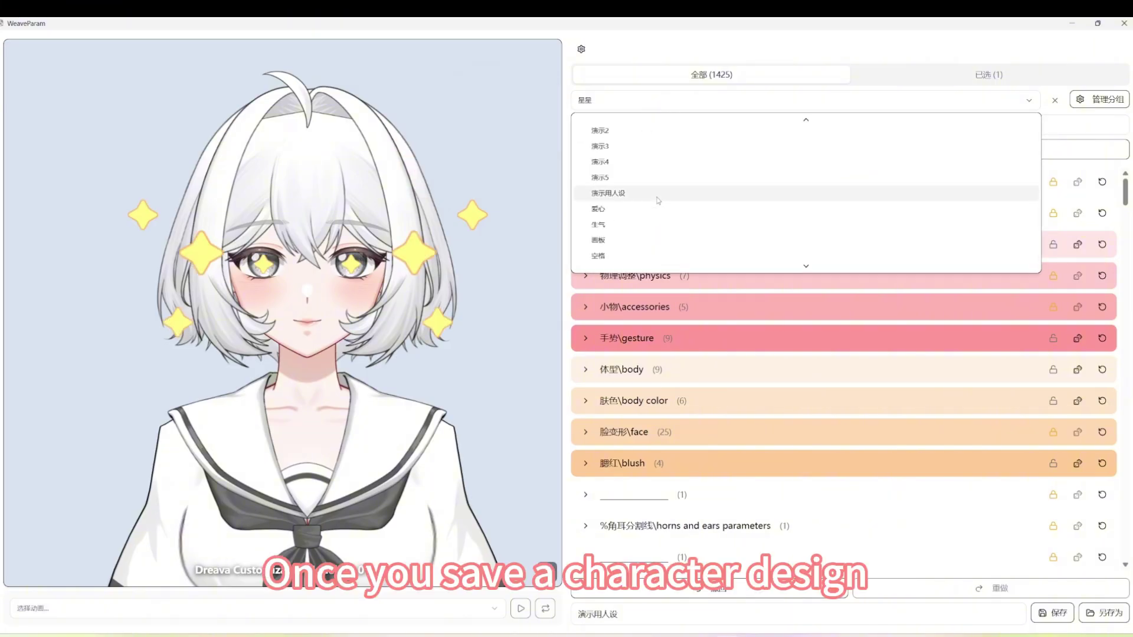
left_click(658, 197)
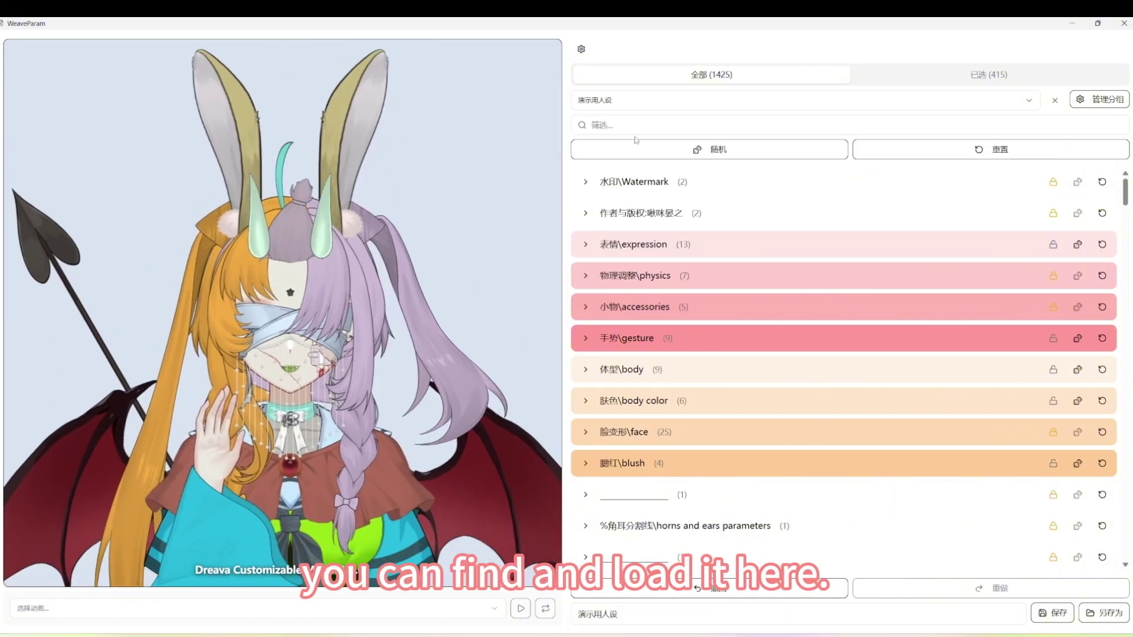
Step: Switch back to the 星星 expression and try the Childlike_face_switch parameter in the body category
left_click(637, 100)
left_click(595, 233)
left_click(592, 316)
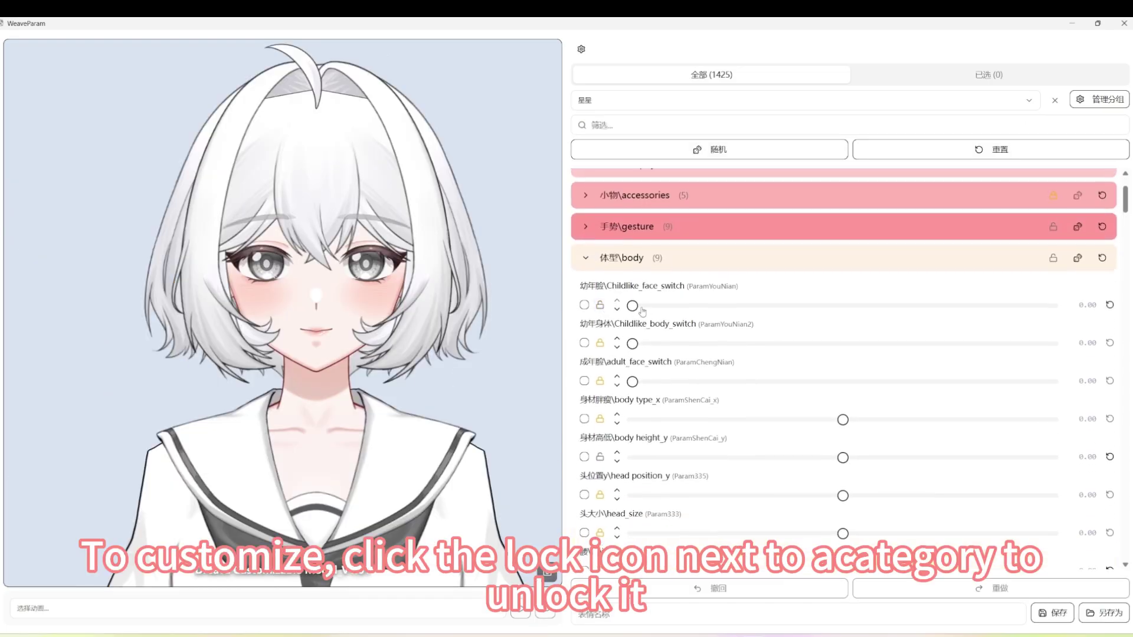
mouse_move(641, 308)
left_mouse_down()
mouse_move(976, 305)
mouse_move(631, 305)
left_mouse_up()
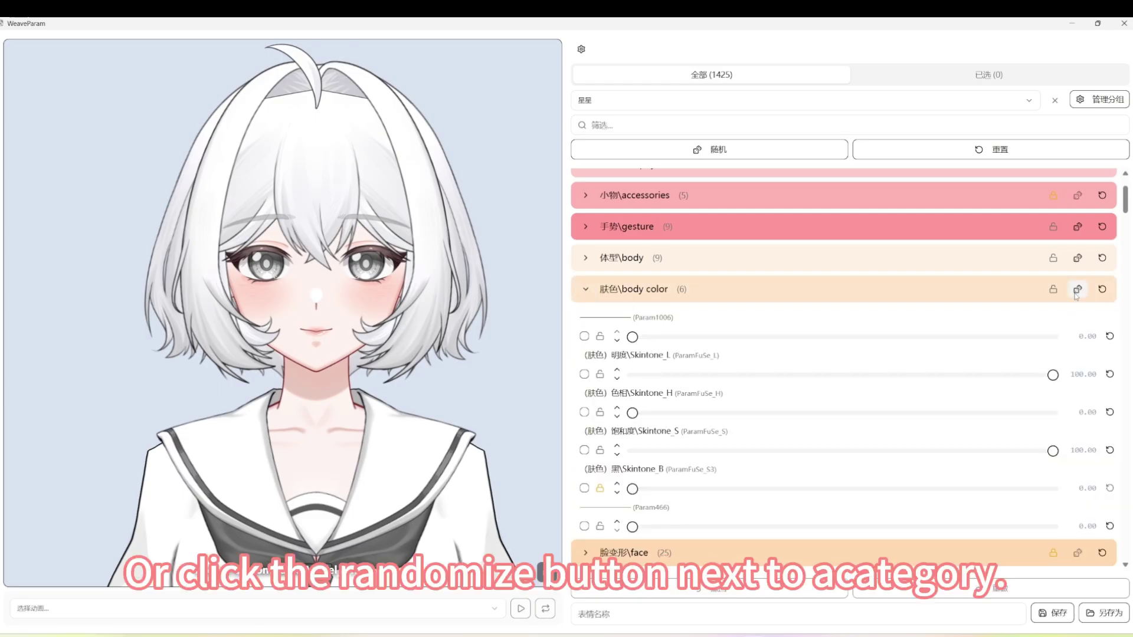
Step: Randomize the body color category several times, then reset that category to its defaults
left_click(1077, 289)
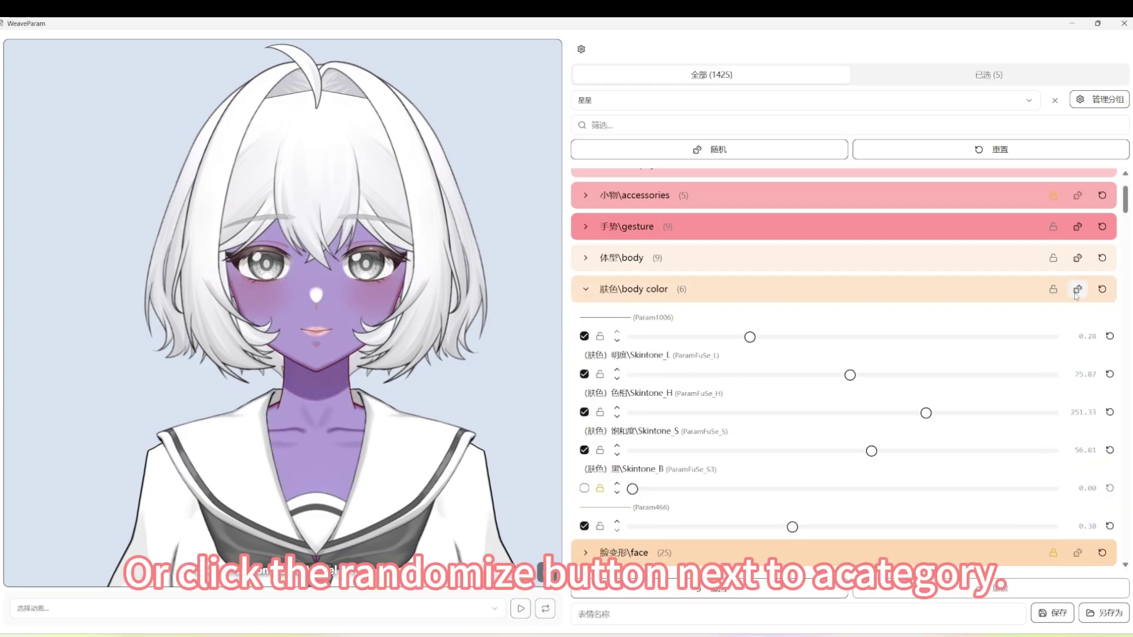
left_click(1077, 289)
left_click(1077, 289)
left_click(1077, 289)
left_click(1102, 289)
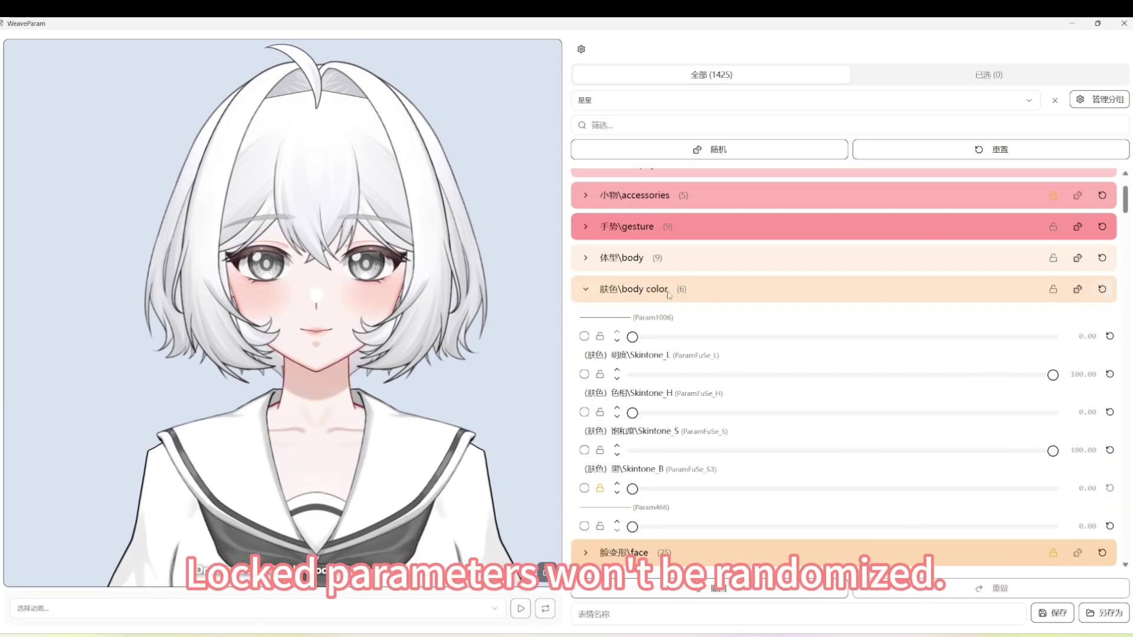
Step: Unlock the face category and adjust brow x to about 1.91, brow y to about -3.57 and brow z to about 14.5
left_click(668, 295)
scroll(825, 277, "down", 1)
left_click(766, 265)
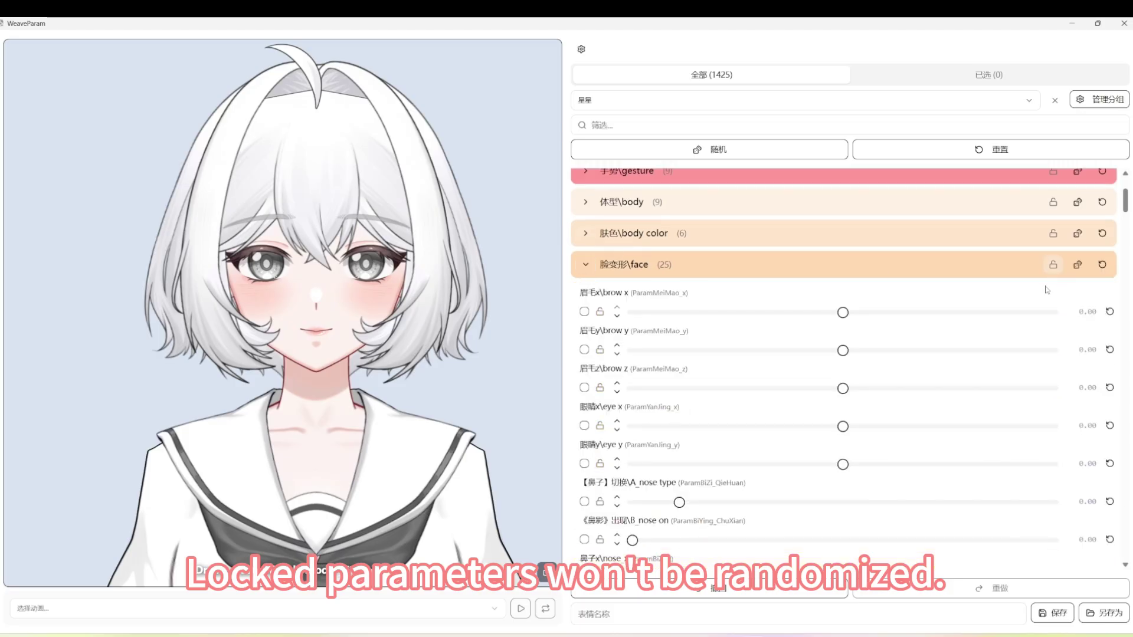
scroll(1047, 290, "down", 1)
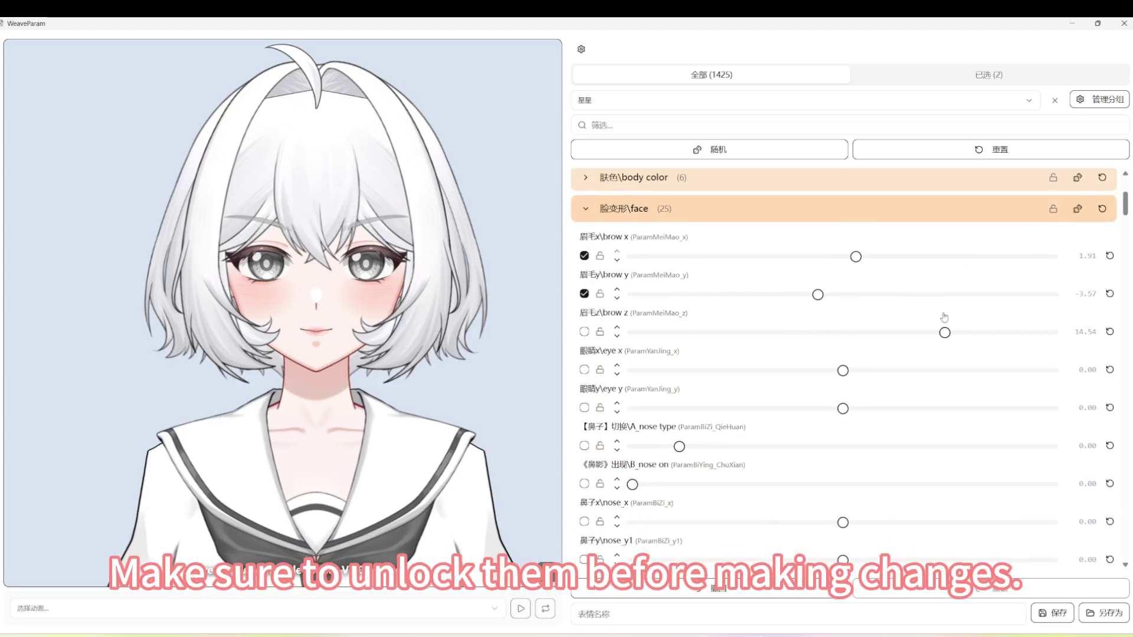
Step: Randomize the hair color category repeatedly to try different colors, then reset that category
left_click(1076, 248)
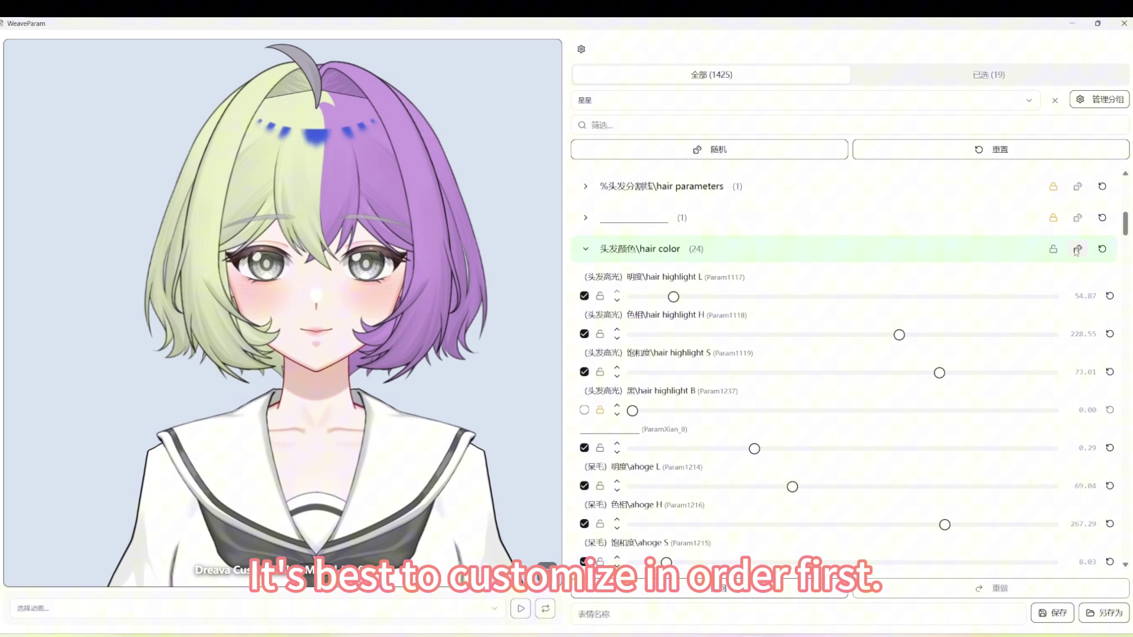
left_click(1077, 249)
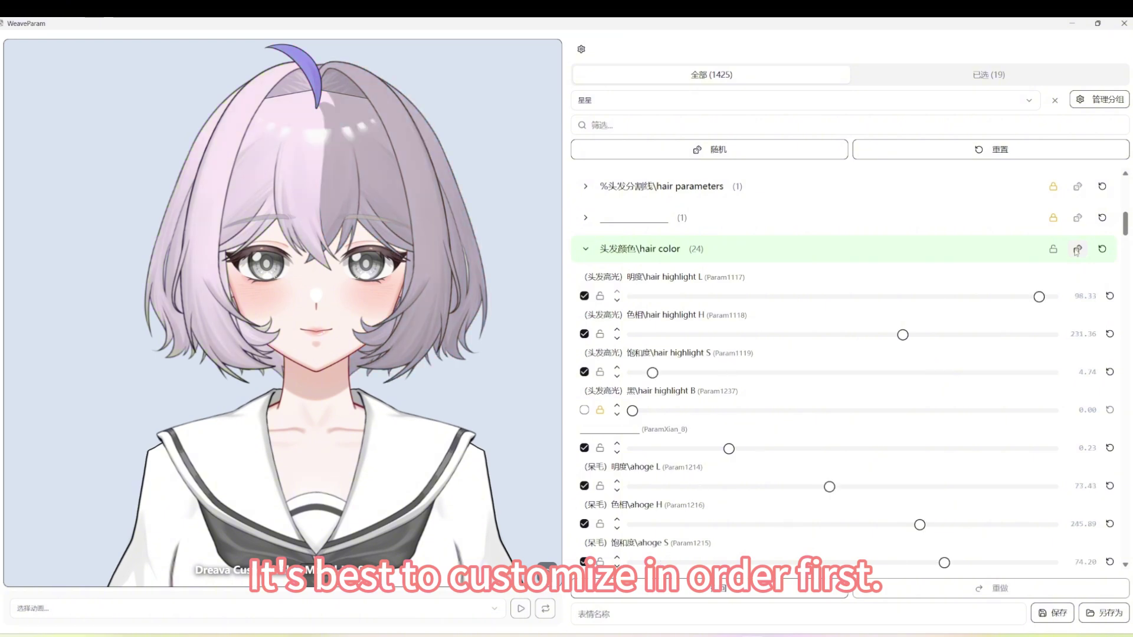
left_click(1076, 249)
left_click(1077, 249)
left_click(1077, 249)
left_click(1077, 249)
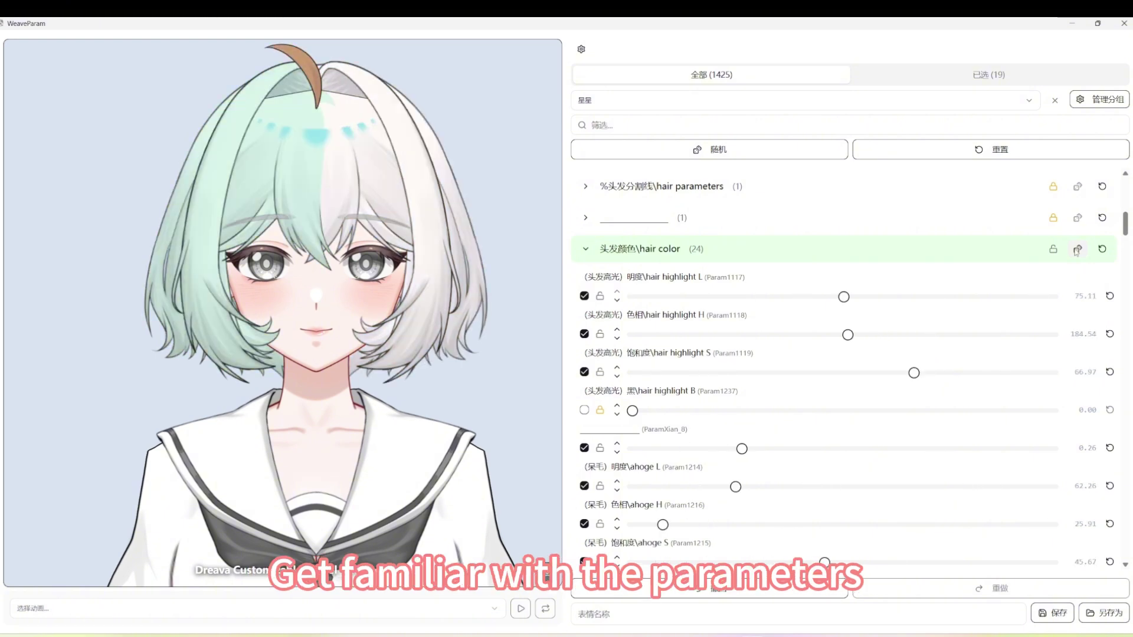
left_click(1077, 249)
left_click(1077, 249)
left_click(1102, 249)
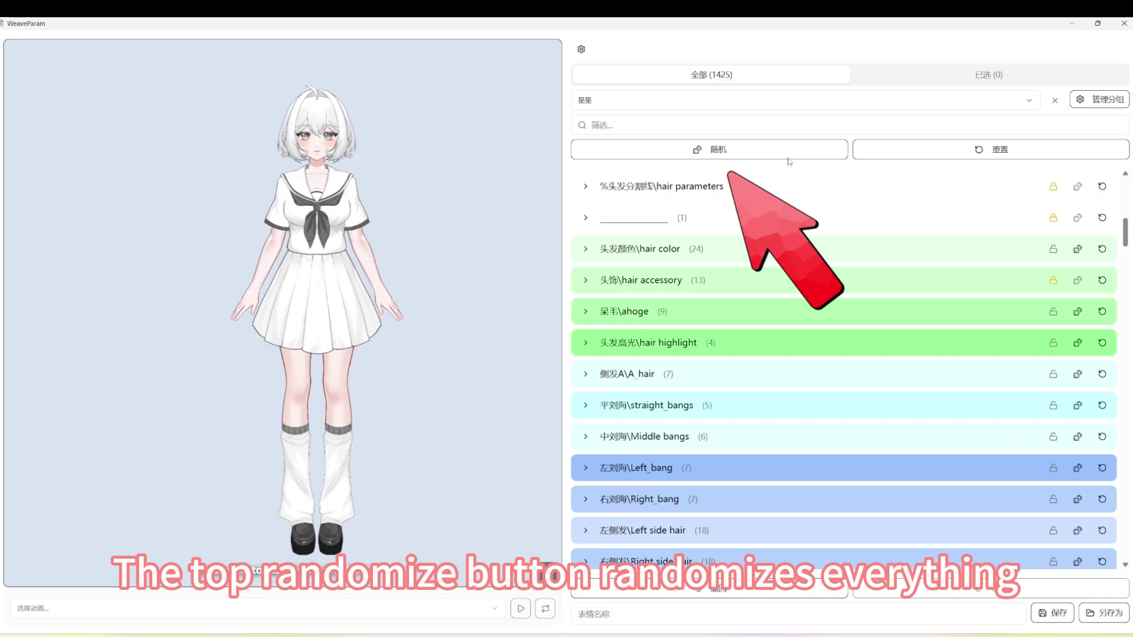
Step: Randomize all unlocked parameters of the model at once, repeating for new designs
left_click(788, 160)
left_click(788, 160)
left_click(788, 161)
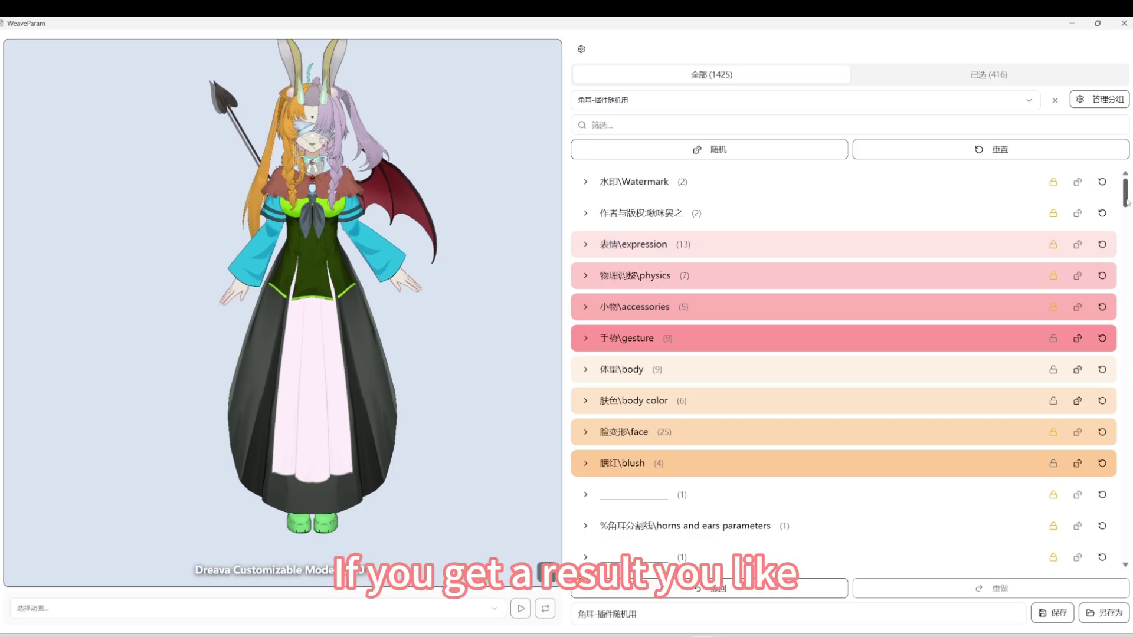
Step: Among the selected parameters, set Left hand gesture type to 5.10, raise left hand to 0.97 and Right_forearm_z to about -27.72
left_click(959, 77)
left_click(897, 232)
left_click(1040, 194)
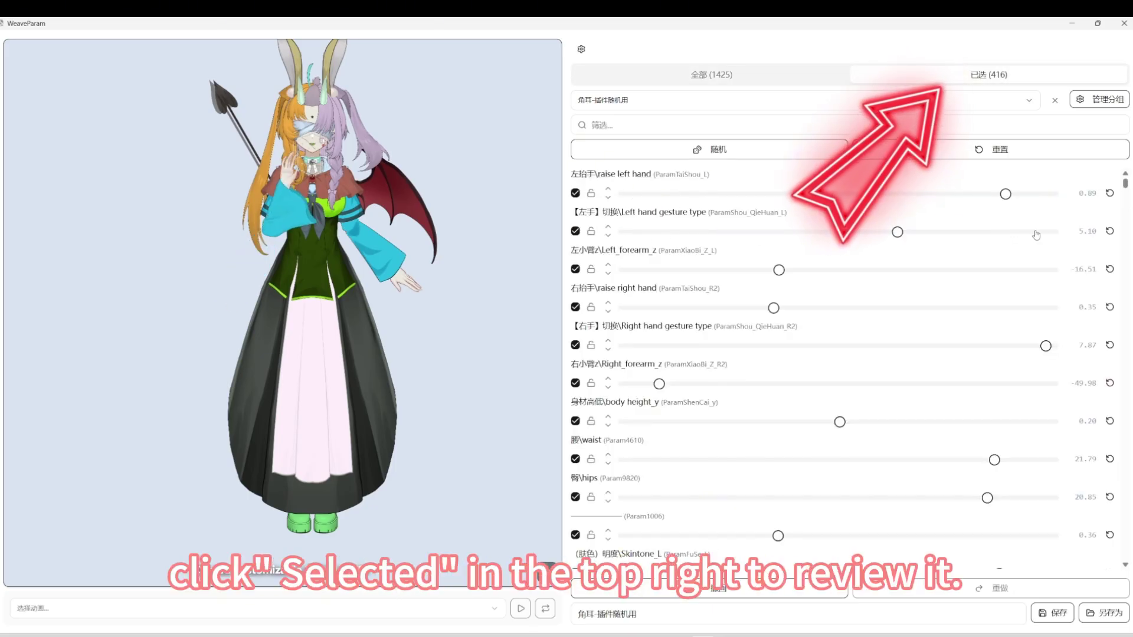
left_click_drag(673, 384, 739, 384)
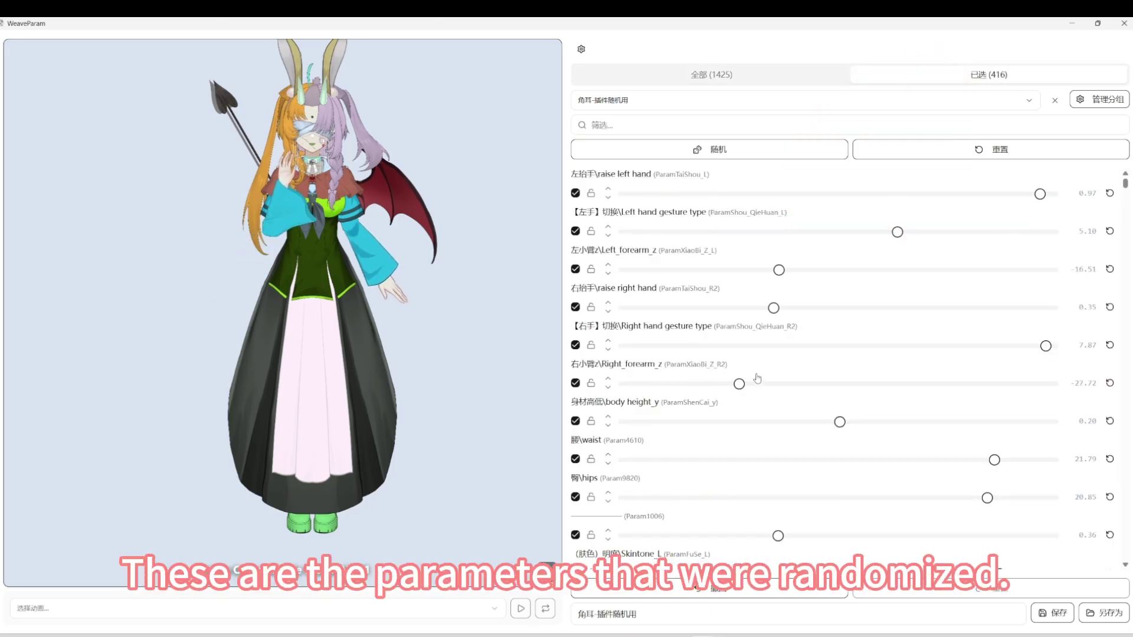
Step: Set the left wing type to about 6.39 and return to the list of all parameters
scroll(817, 344, "down", 15)
left_click_drag(1035, 345, 970, 348)
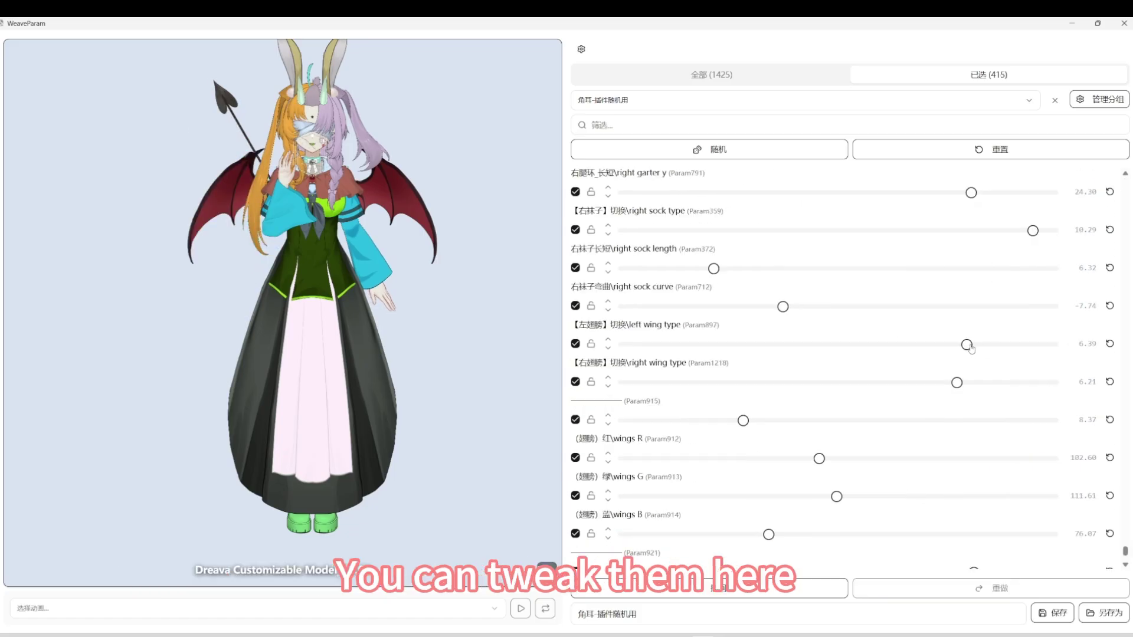
left_click(687, 78)
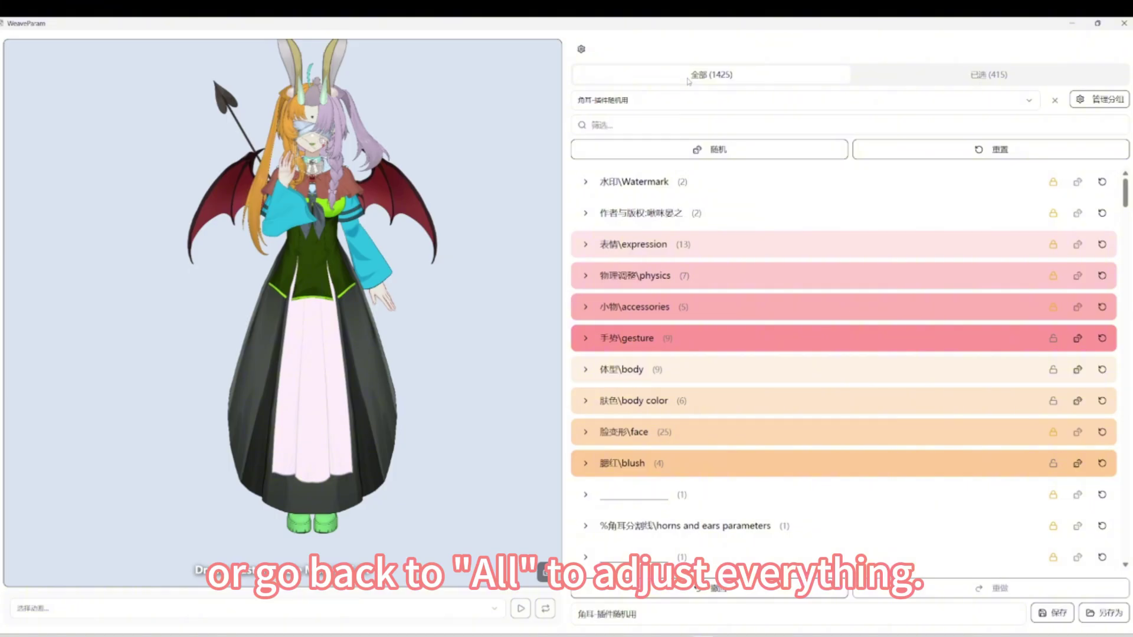
Step: Save the current character design as an expression named 演示用人设
triple_click(573, 613)
type("演示")
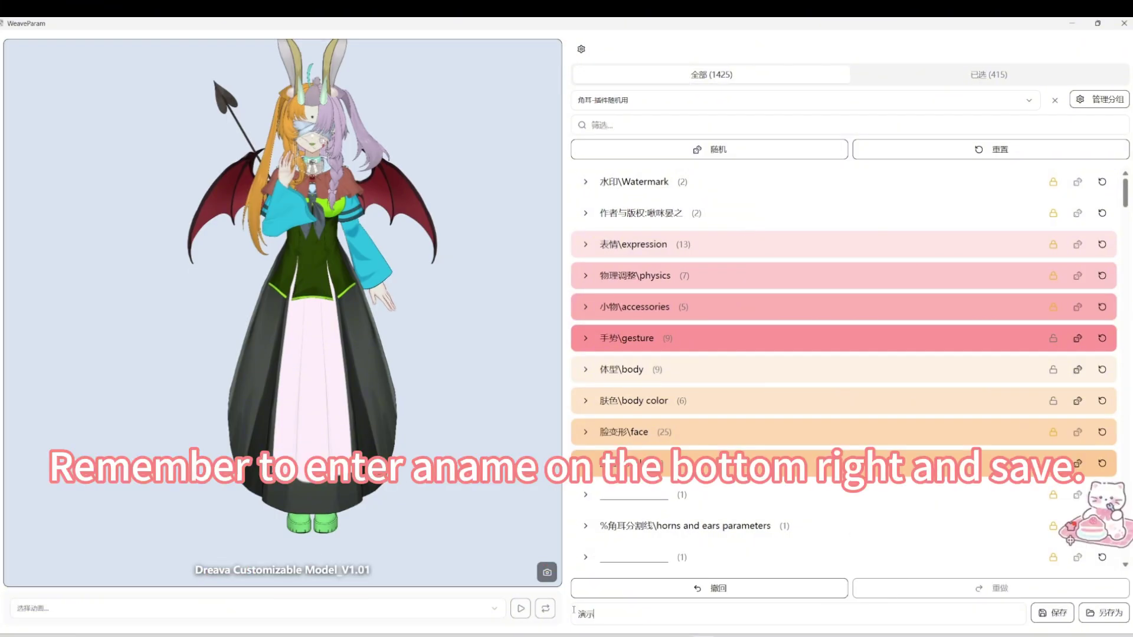
type("用人设")
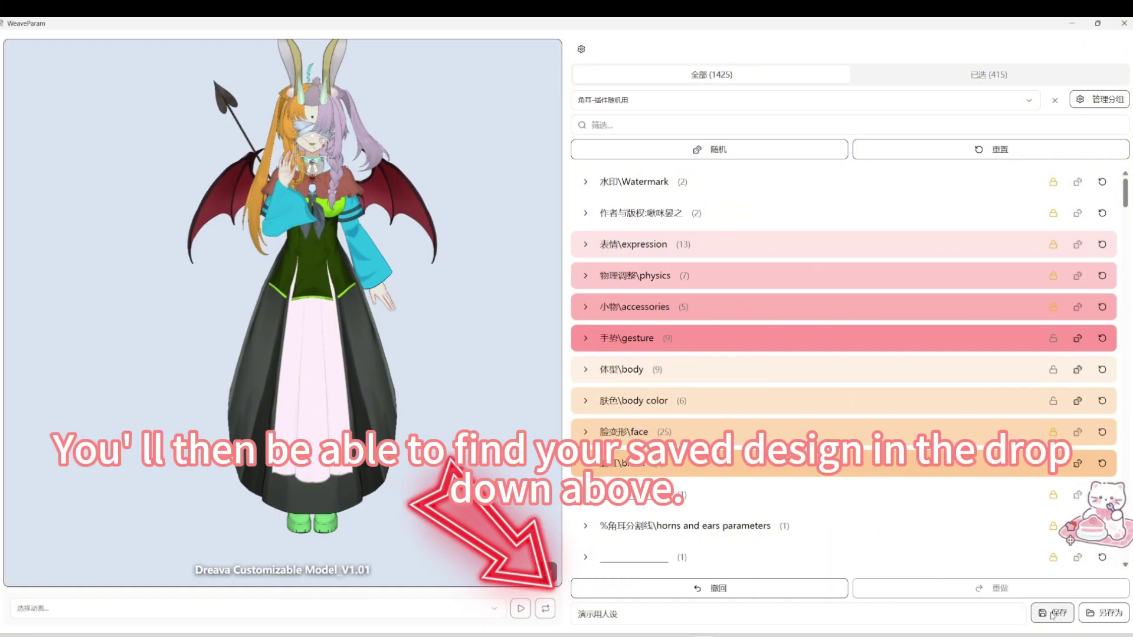
left_click(1052, 613)
Step: Reset all parameters and load the saved 演示用人设 design from the expression list
left_click(991, 149)
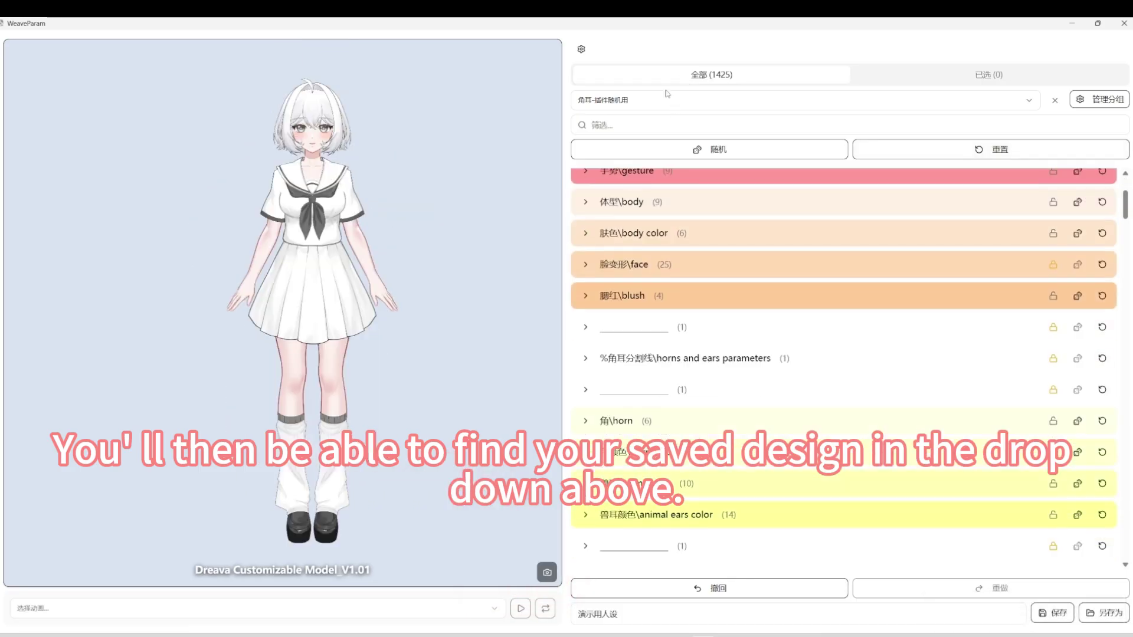
left_click(666, 93)
left_click(664, 170)
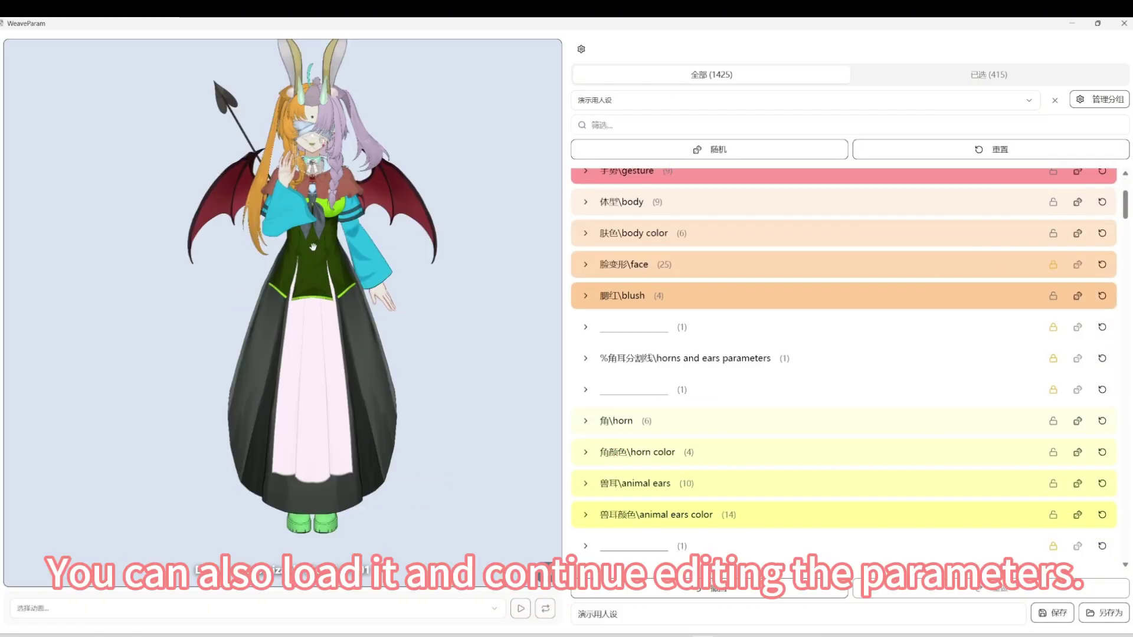
Step: Randomize the hair color group several times on the loaded 演示用人设 design
scroll(334, 173, "up", 6)
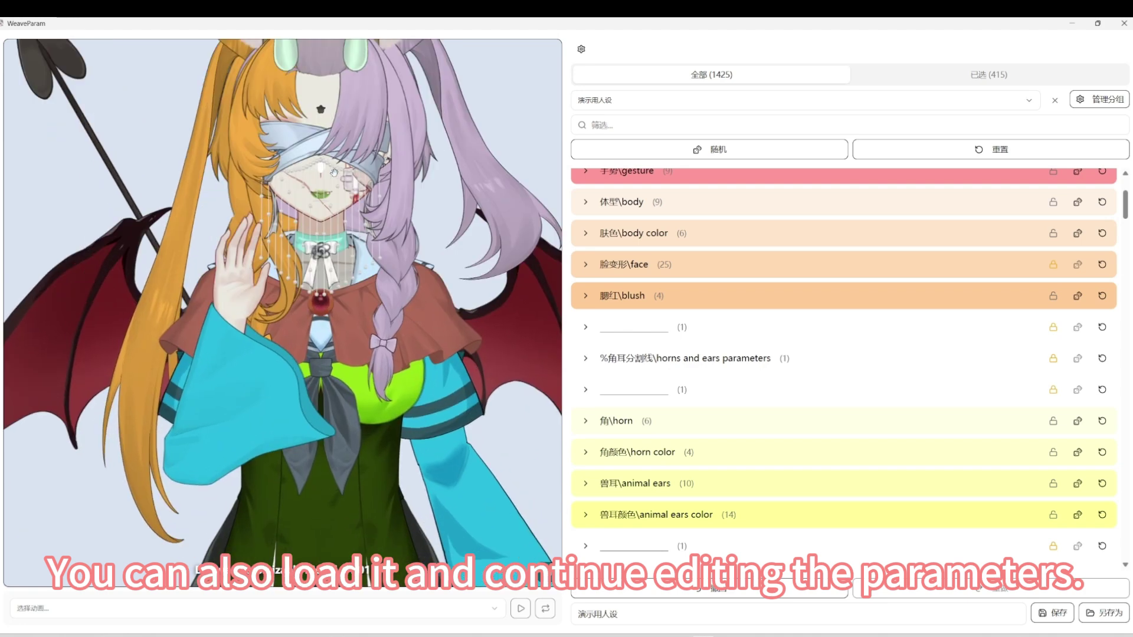
scroll(334, 173, "down", 3)
scroll(885, 294, "down", 5)
left_click(1077, 249)
left_click(1077, 248)
left_click(1078, 249)
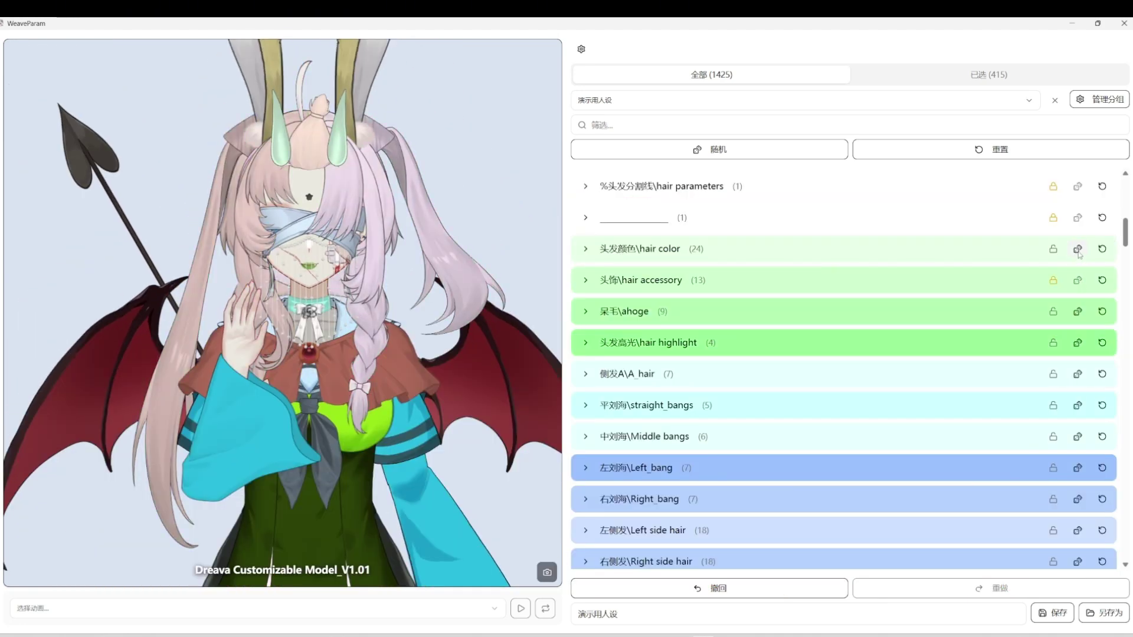
Step: Expand the Middle bangs group and adjust its position and rotation parameters, including x1, y1, x2 and z
left_click(798, 436)
scroll(798, 430, "down", 3)
left_click_drag(888, 432, 893, 431)
left_click_drag(934, 506, 771, 507)
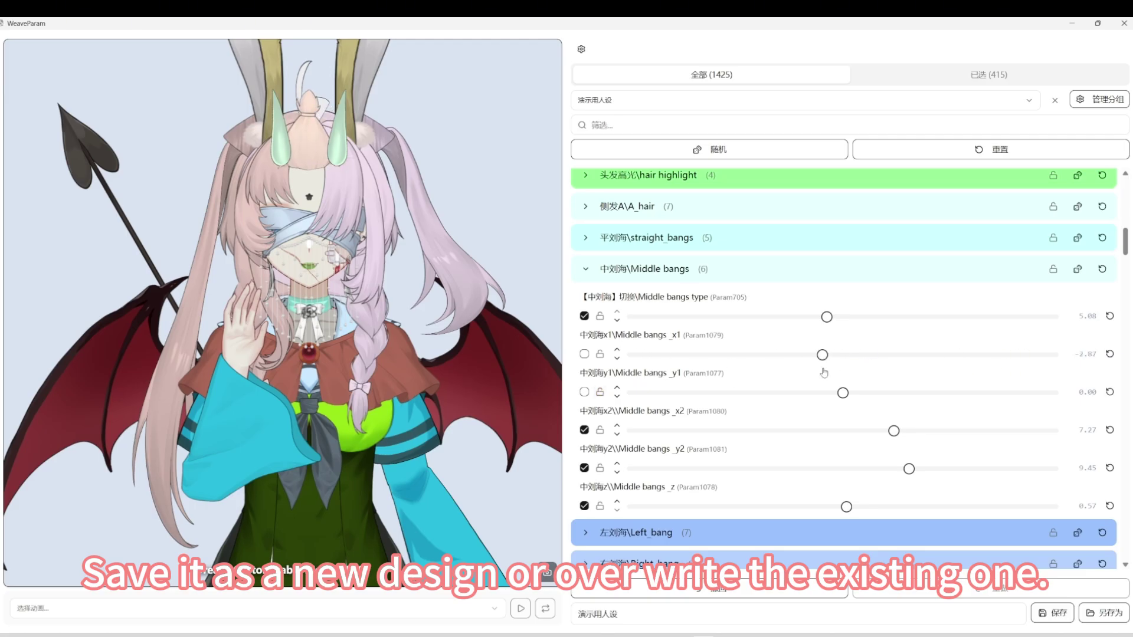
left_click(868, 354)
left_click(897, 393)
left_click(788, 392)
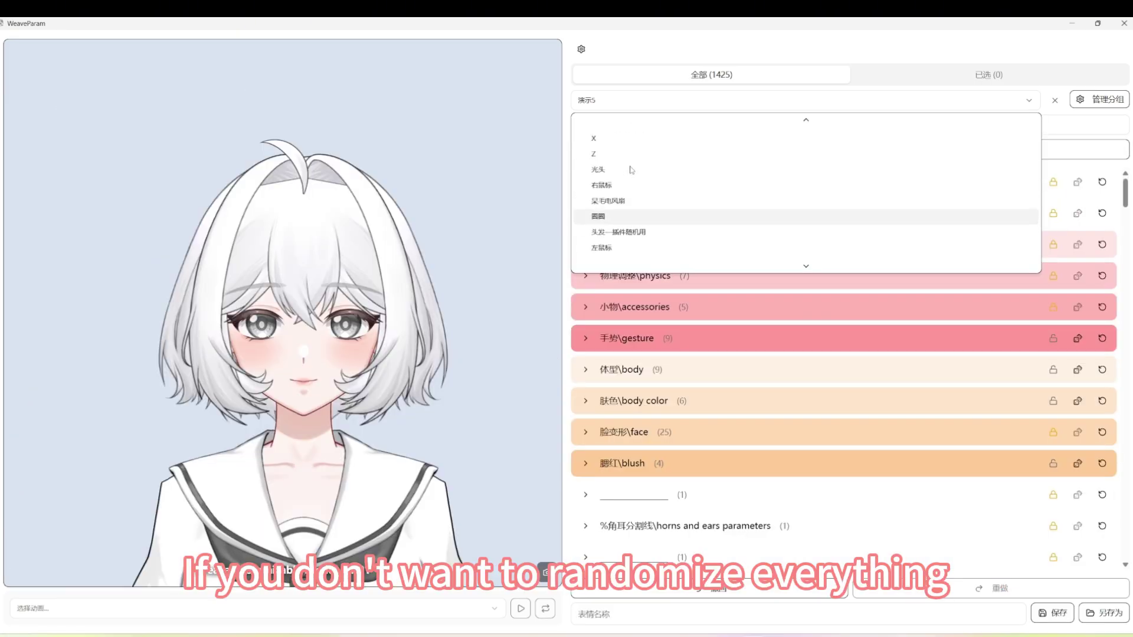
Step: Load the 头发—插件随机用 expression and repeatedly randomize only its selected hair parameters
scroll(655, 195, "down", 3)
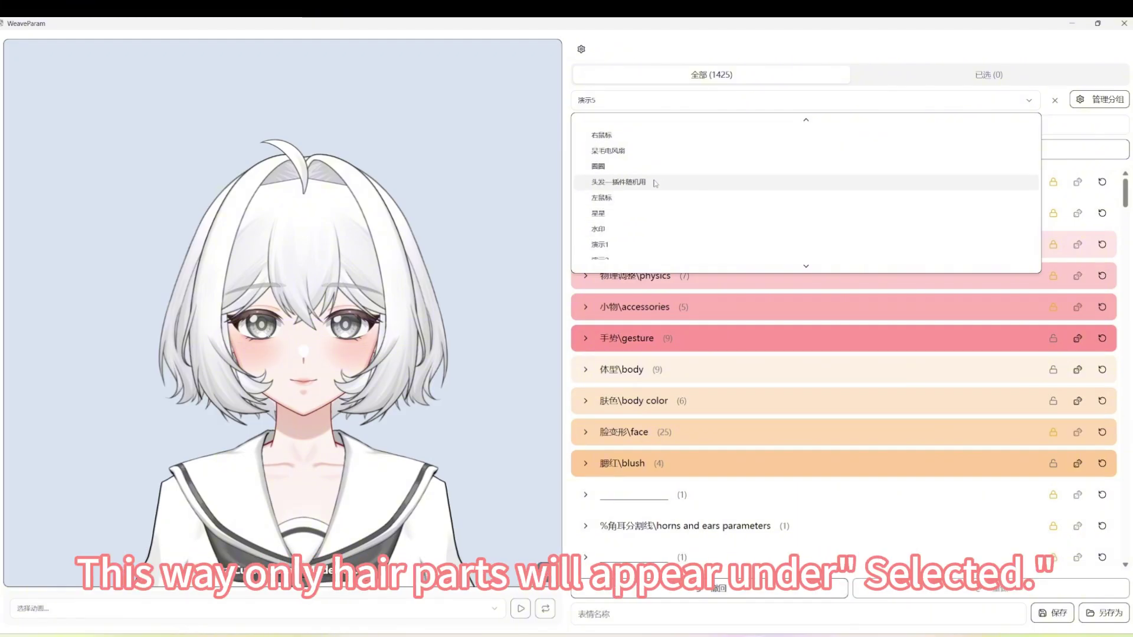
left_click(655, 184)
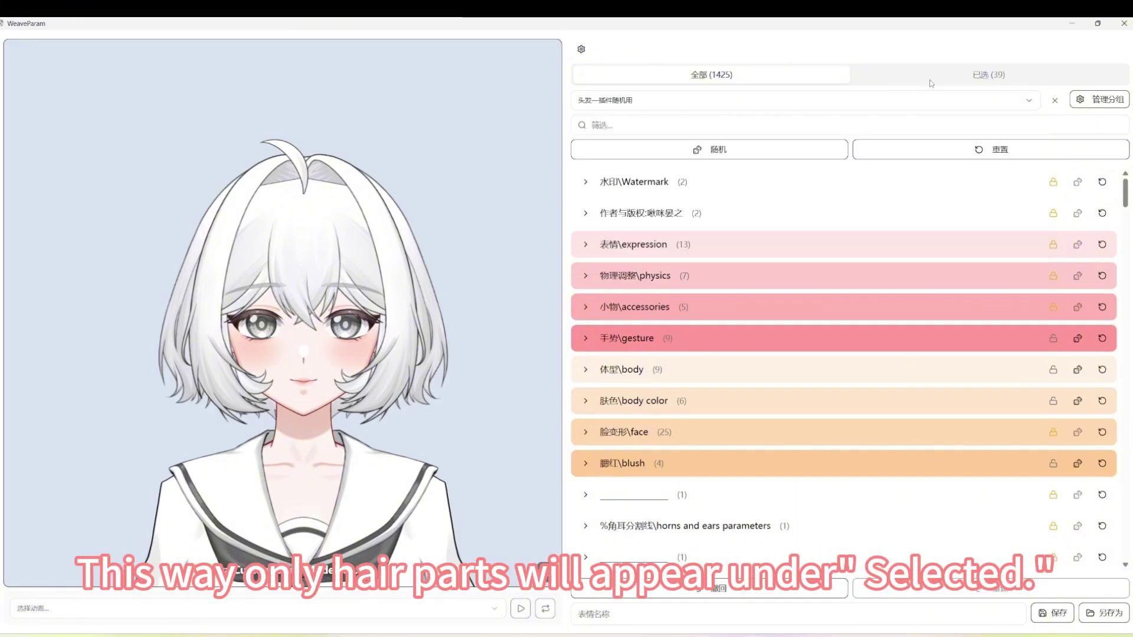
left_click(930, 81)
left_click(679, 153)
left_click(679, 155)
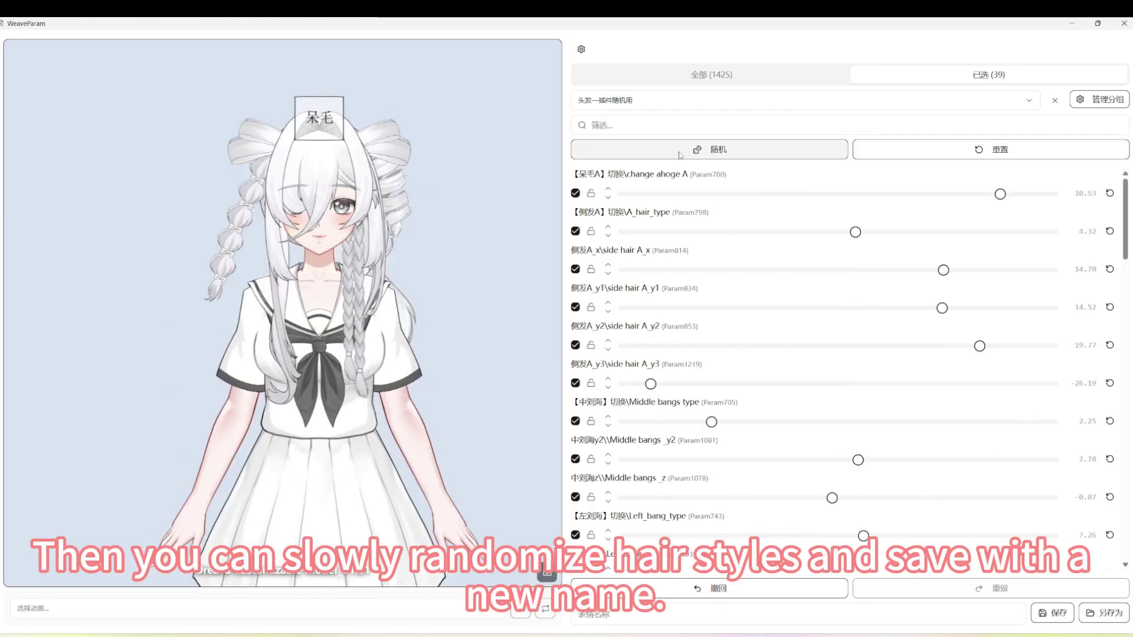
left_click(679, 154)
left_click(680, 155)
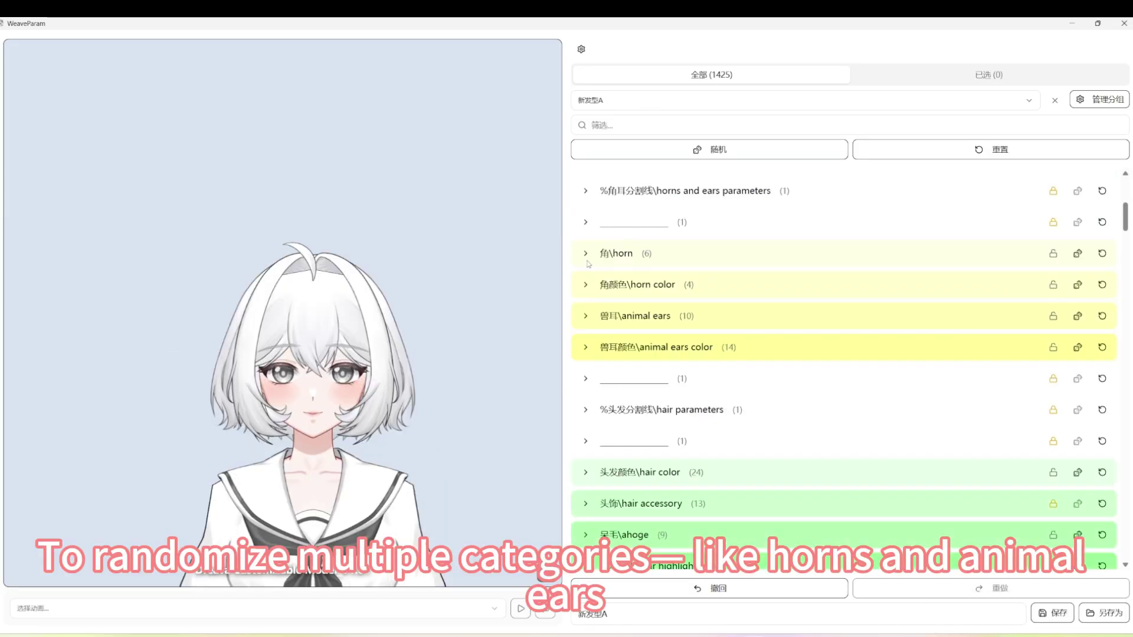
Step: Mark the horn and animal ears types as selected by setting horn_type to 0.06 and animal ears_type slightly above zero
left_click(586, 254)
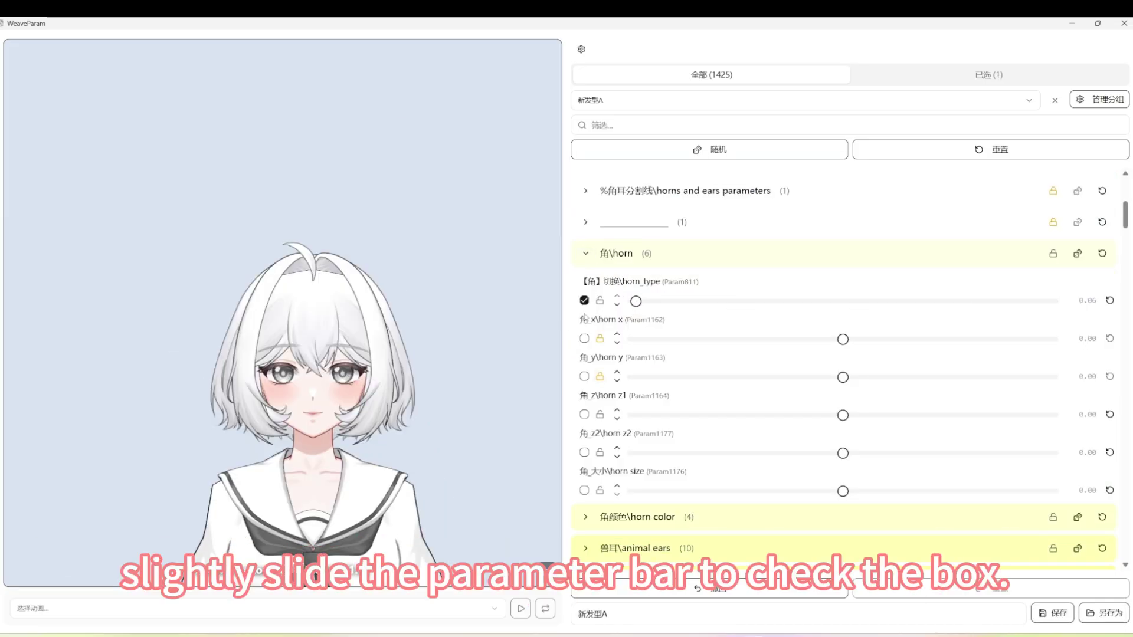
left_click(586, 253)
left_click(586, 316)
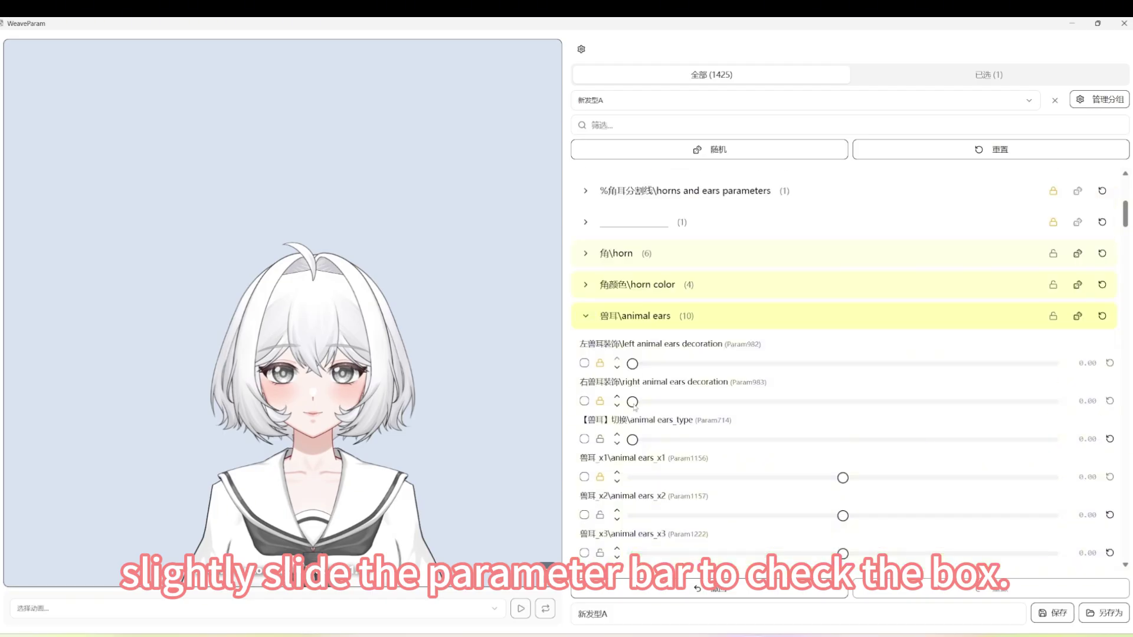
left_click(586, 317)
Step: Save the selected parameters as an expression named 角耳-插件随机用 and randomize the horn and animal ears types several times
triple_click(589, 614)
type("角耳 插件随机用")
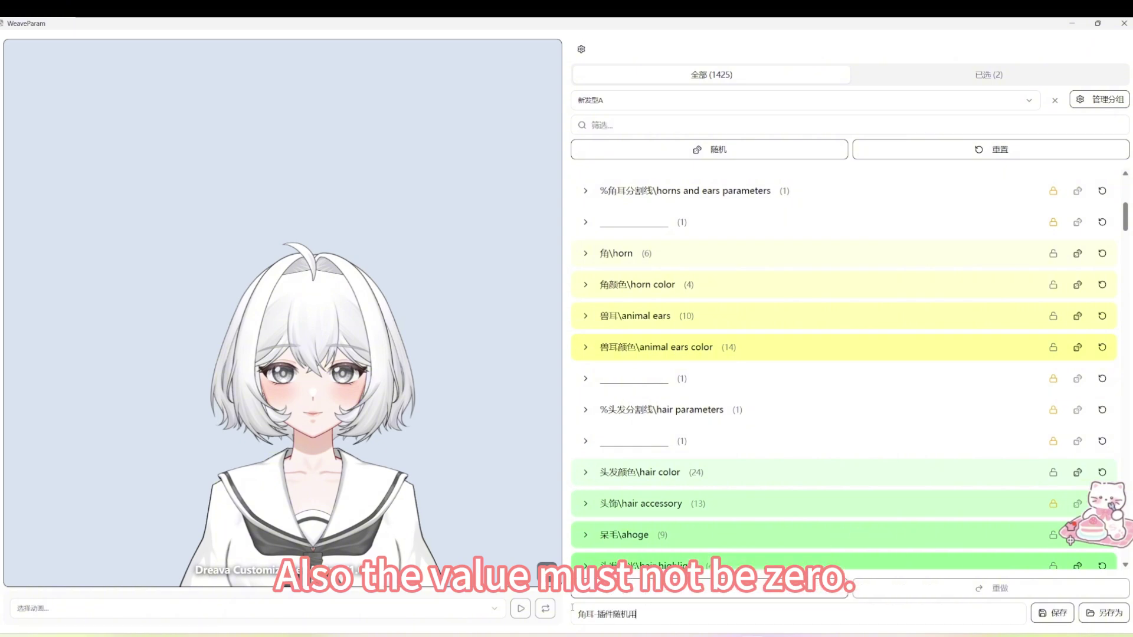
key("Return")
left_click(721, 151)
left_click(725, 153)
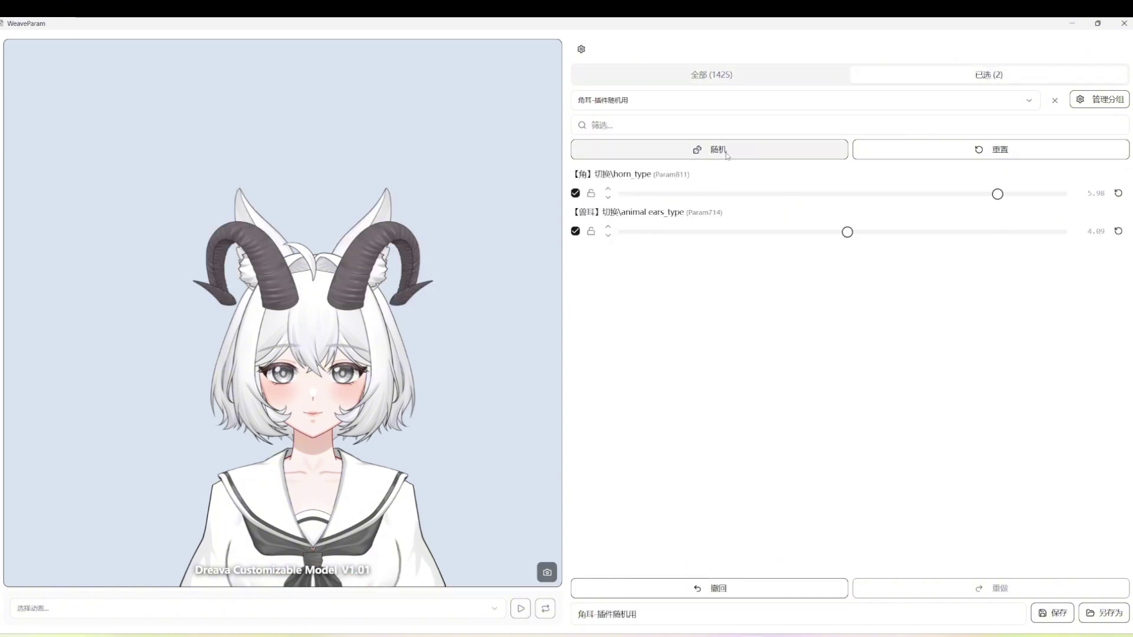
left_click(727, 154)
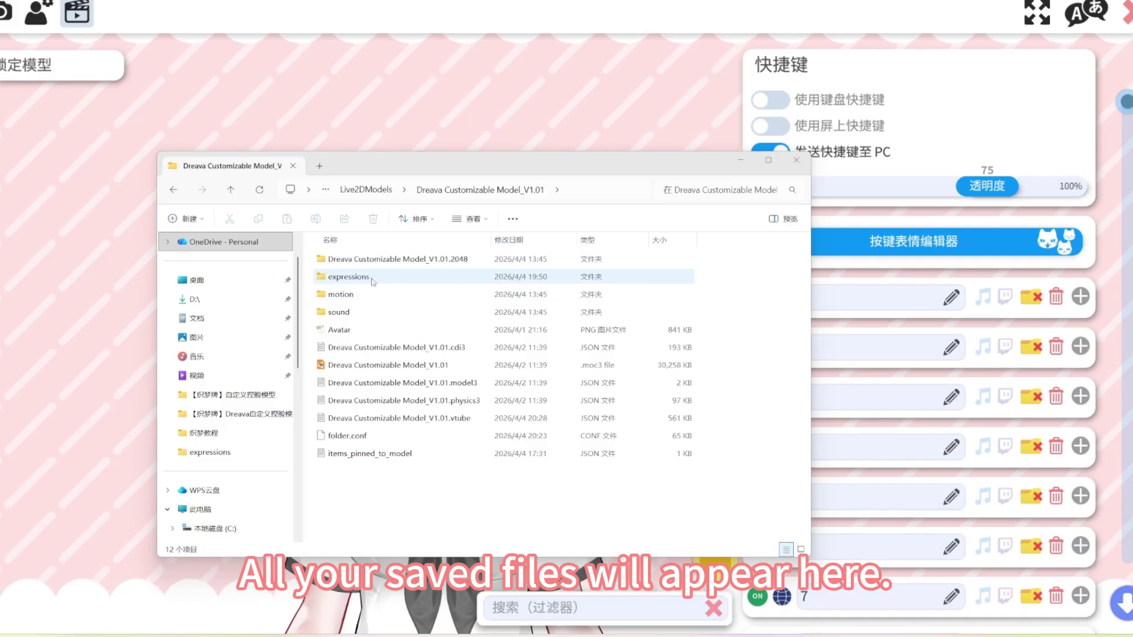
Step: Open the expressions folder inside the Dreava Customizable Model_V1.01 folder to examine the saved expression files
double_click(348, 276)
left_click(364, 339)
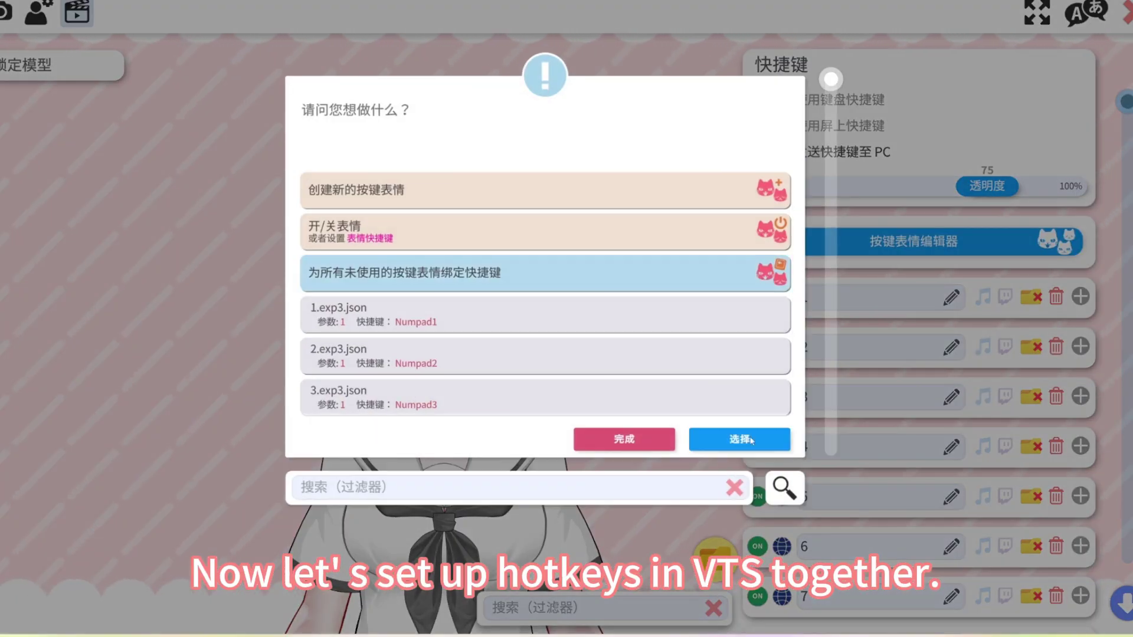
Step: Bind hotkeys to all unused expressions in VTube Studio, deleting the 演示2.exp3.json one and assigning B to 演示用人设.exp3.json
left_click(506, 268)
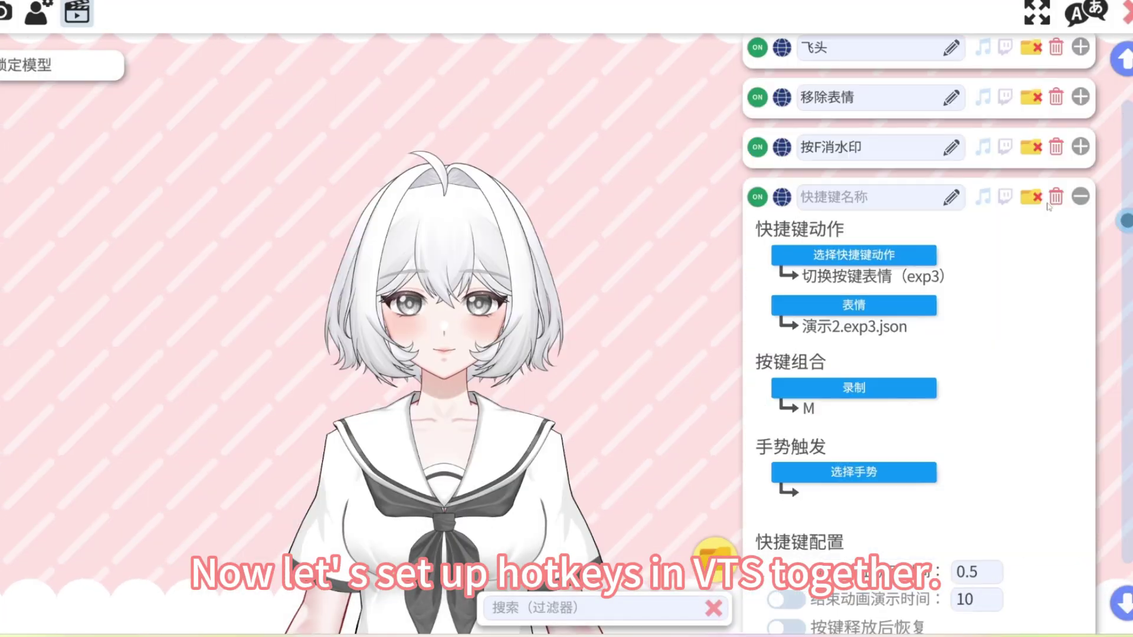
left_click(1053, 200)
left_click(913, 391)
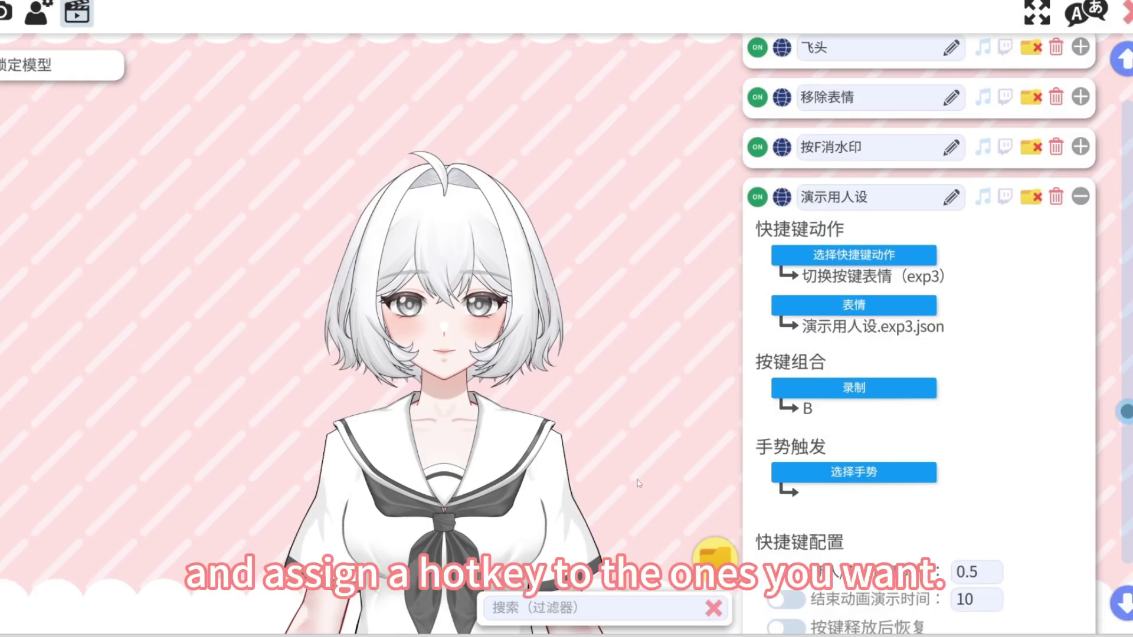
scroll(1066, 255, "down", 1)
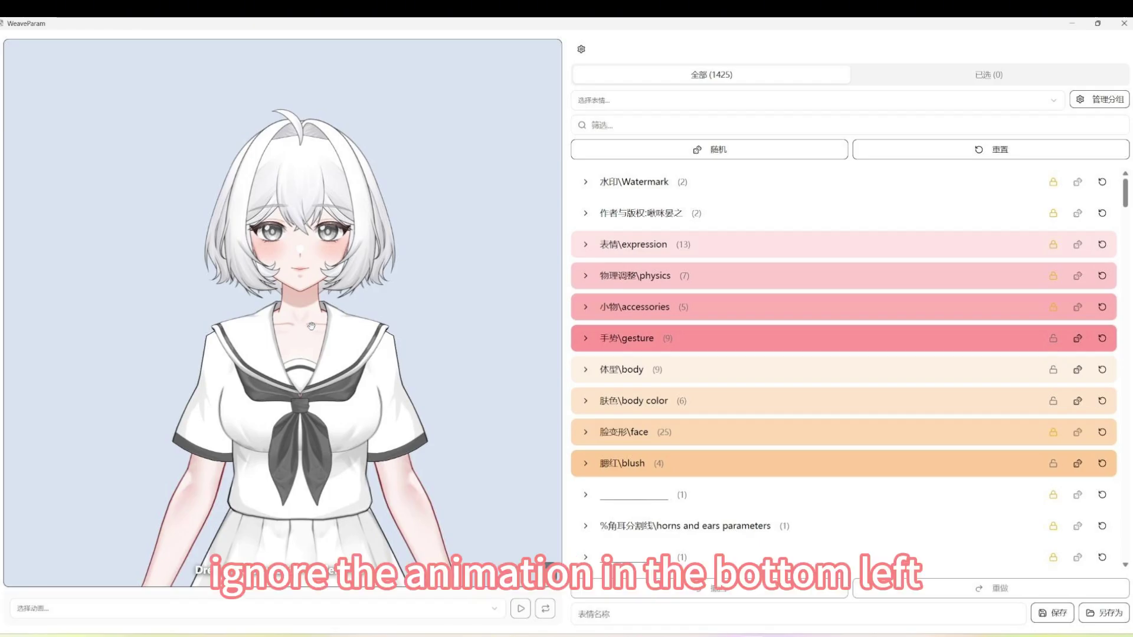
left_click(491, 609)
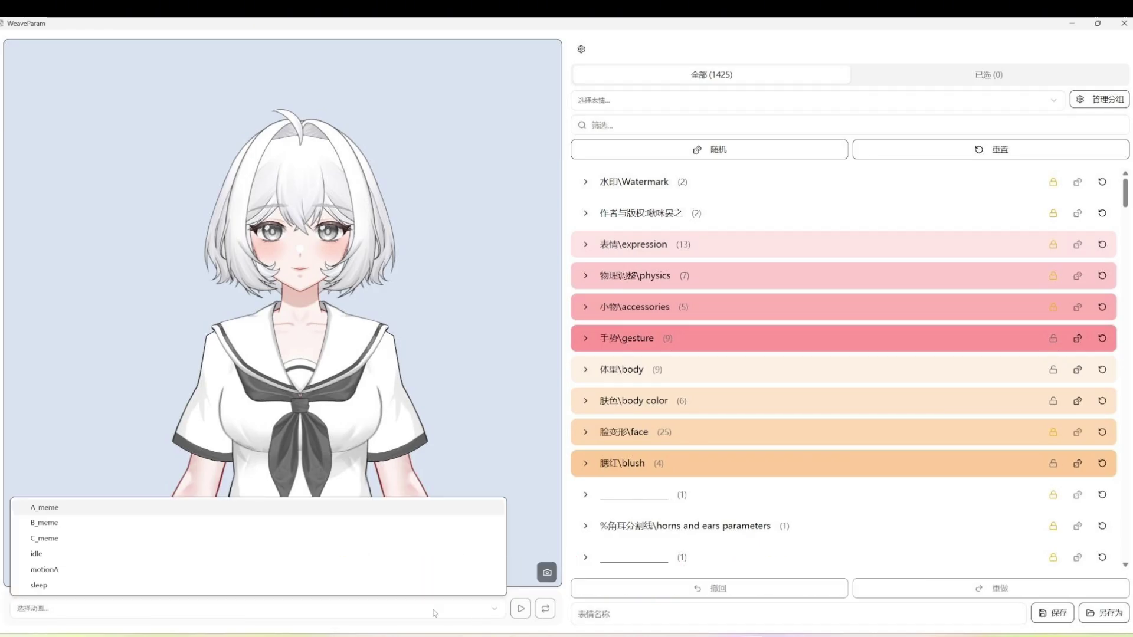
left_click(472, 620)
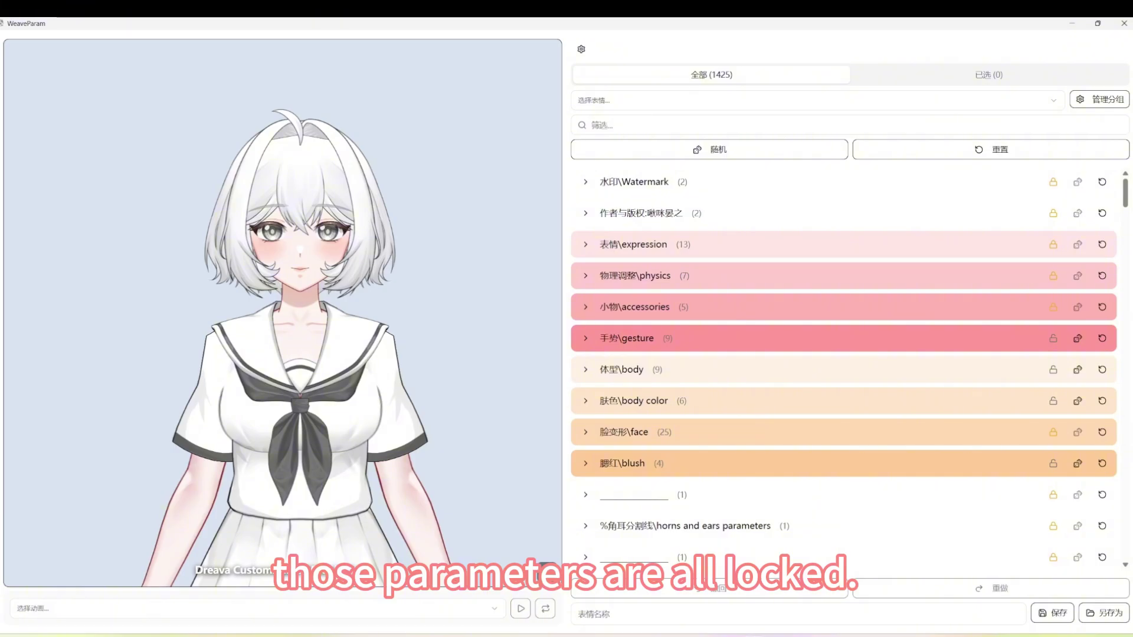
left_click(560, 587)
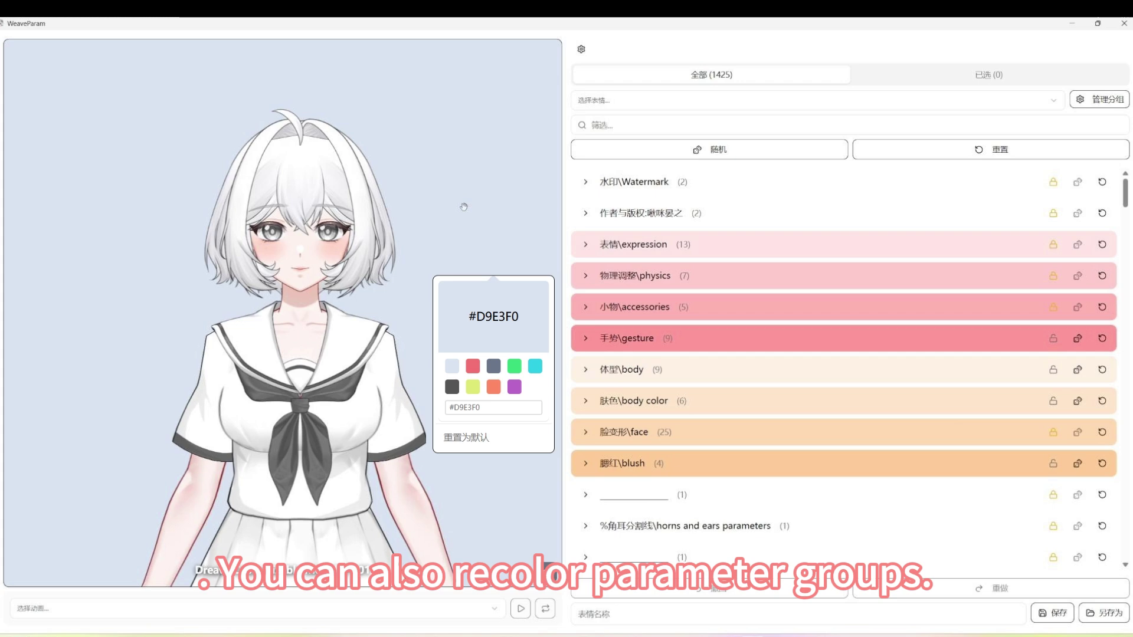
Step: Turn on the original-image HD preview (原图高清预览) in the WeaveParam settings and enlarge the previewed model
left_click(581, 49)
left_click(569, 200)
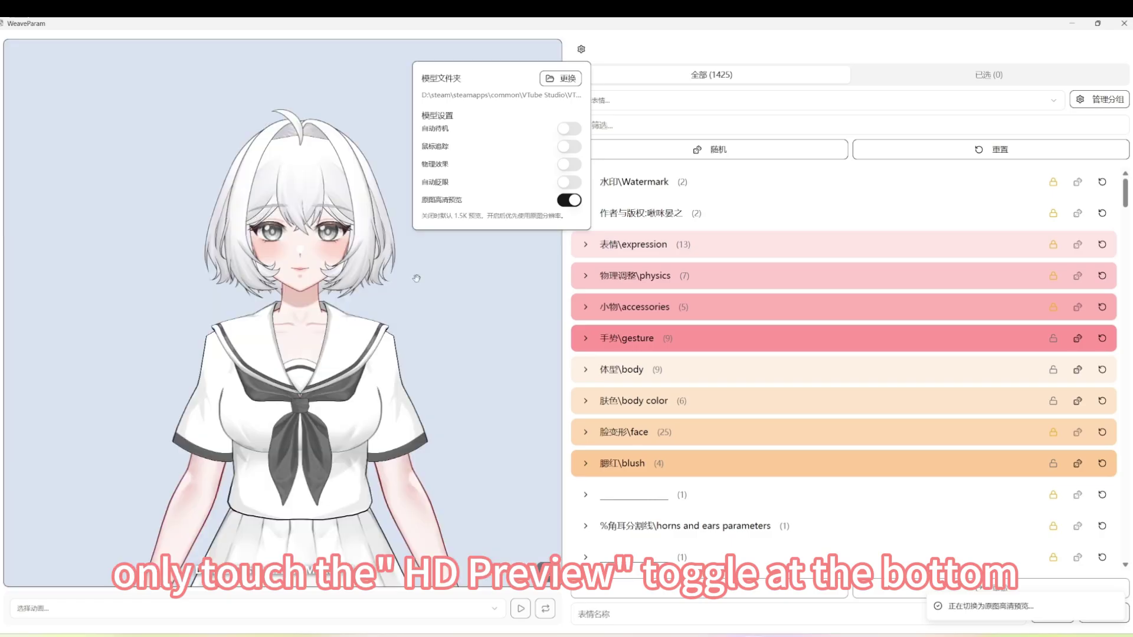
left_click(417, 274)
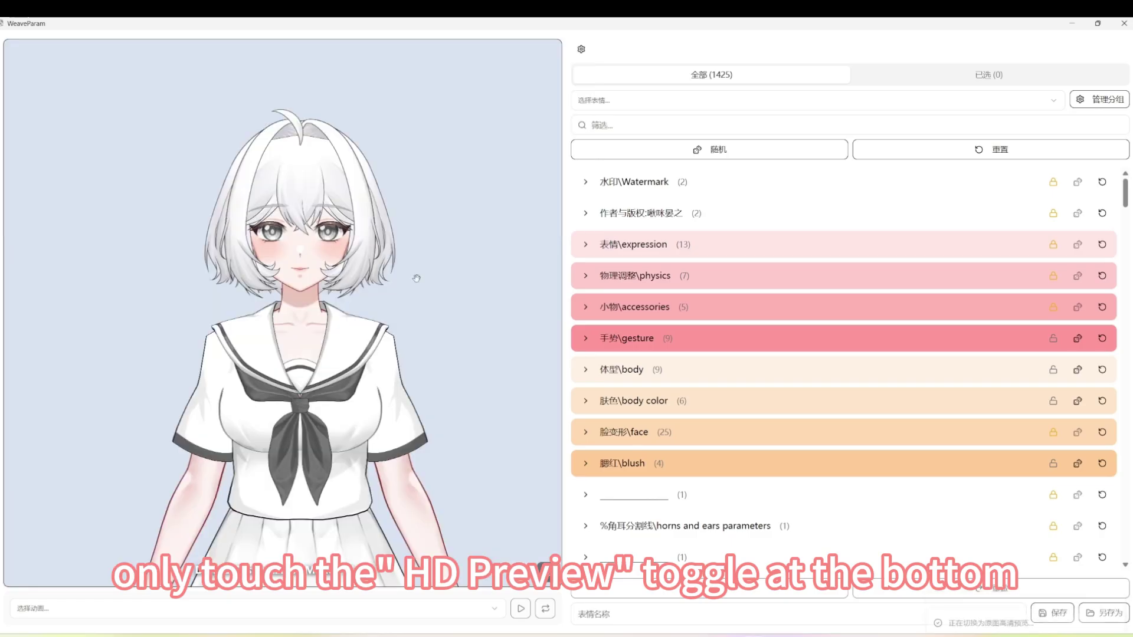
scroll(367, 203, "up", 5)
left_click_drag(367, 202, 367, 402)
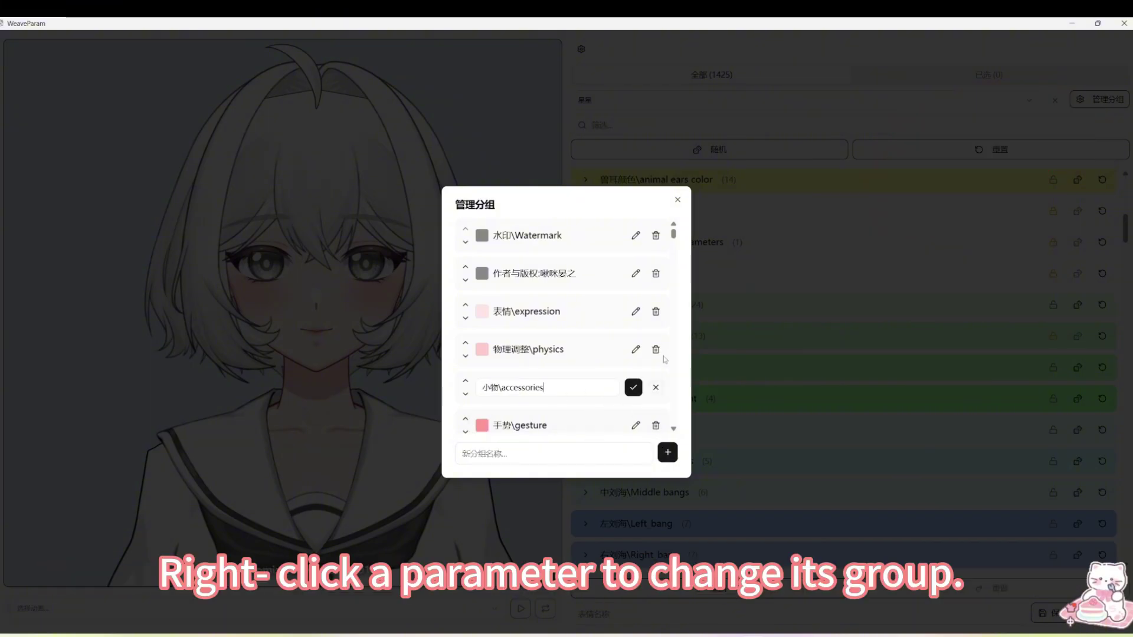
Step: Leave group management and examine the groups that the hair highlight L parameter can be moved to
left_click(677, 200)
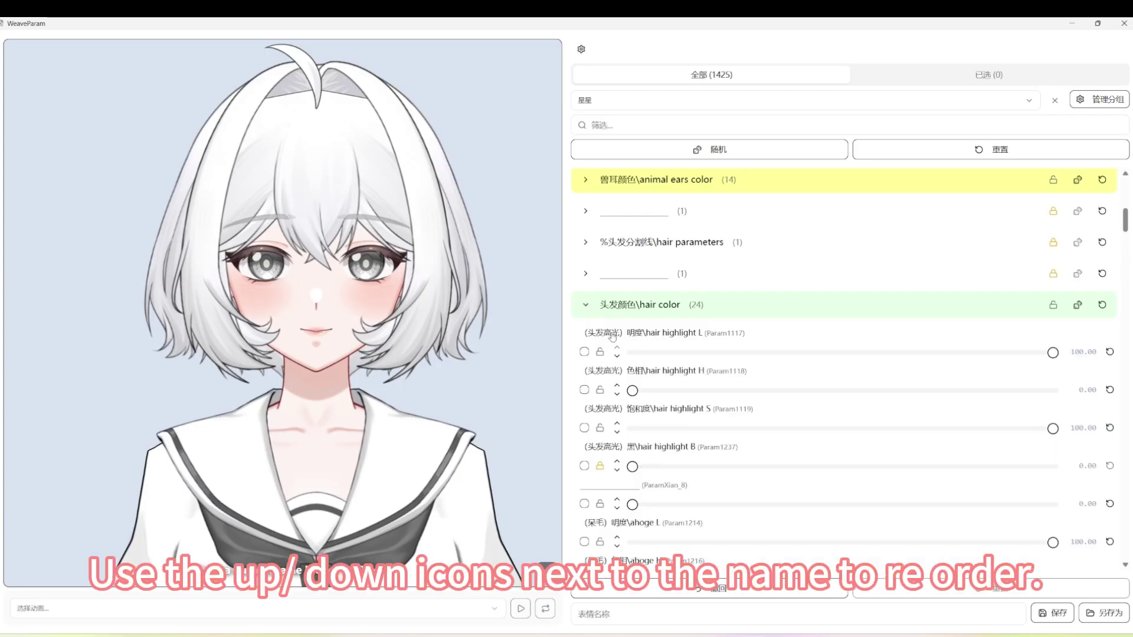
right_click(612, 336)
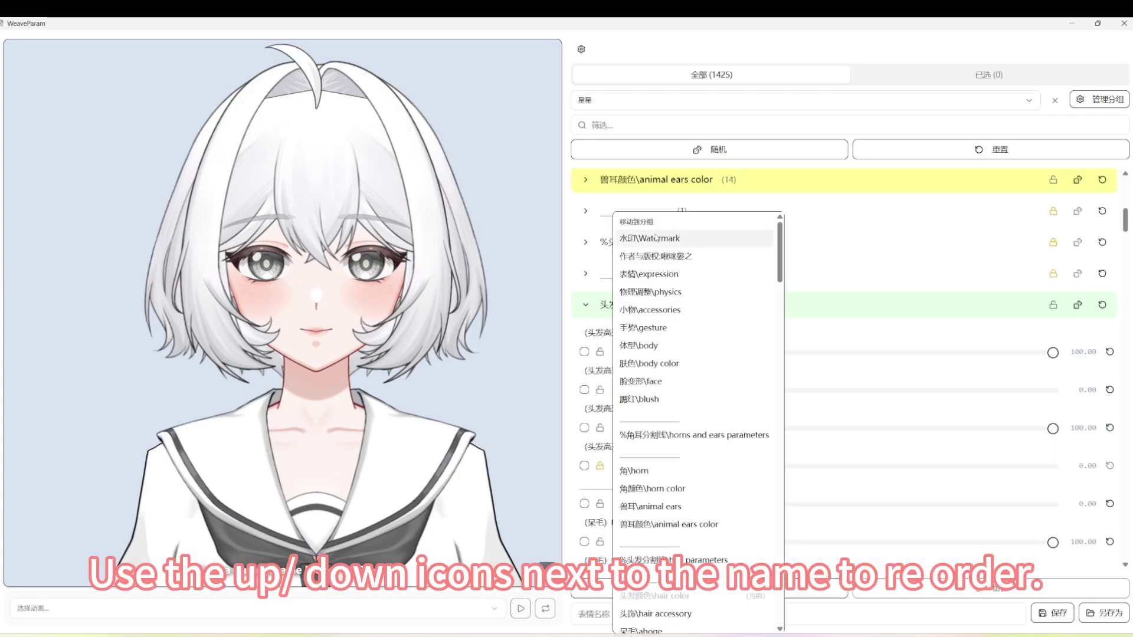
scroll(689, 450, "down", 3)
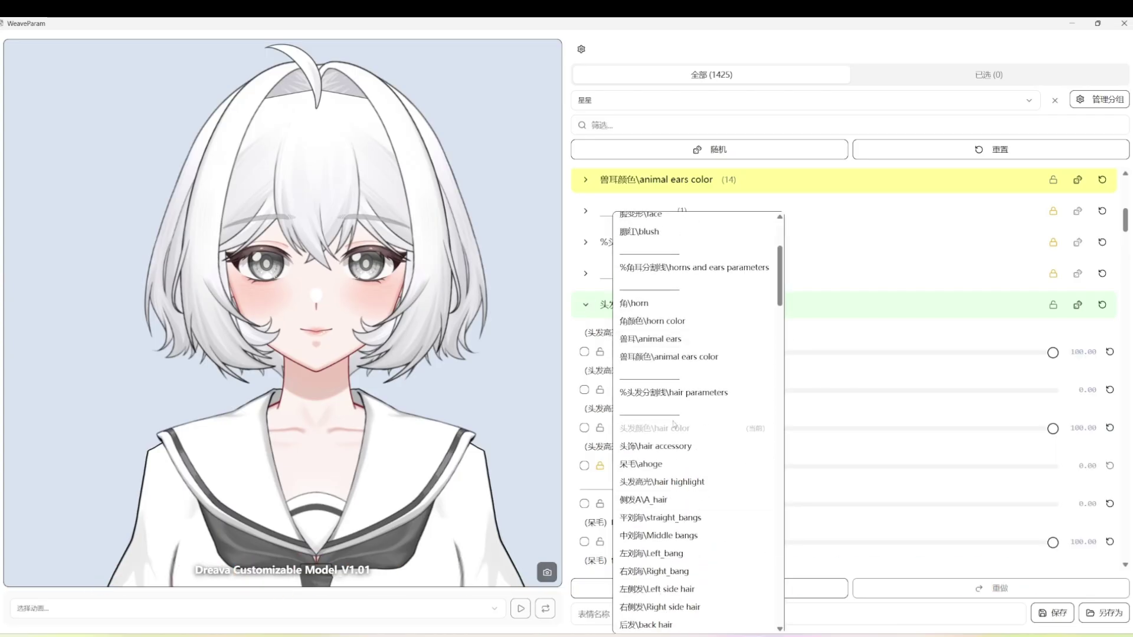
left_click(797, 395)
left_click(630, 308)
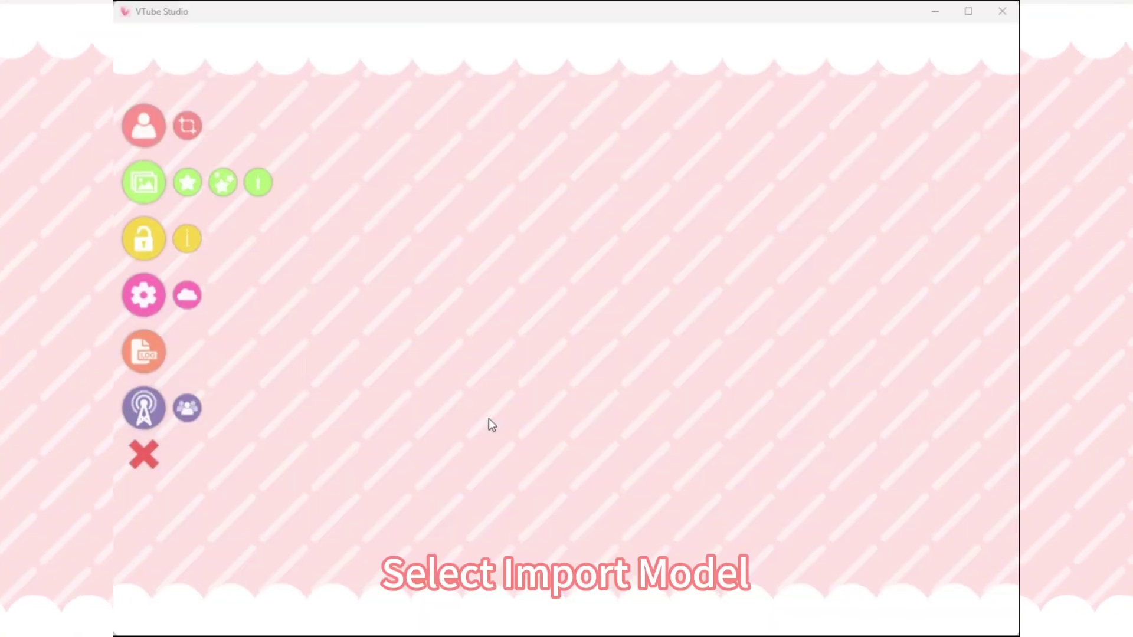
Step: Switch to VTube Studio, go through the custom model import option, and load the Dreava Customizable Model
left_click(143, 126)
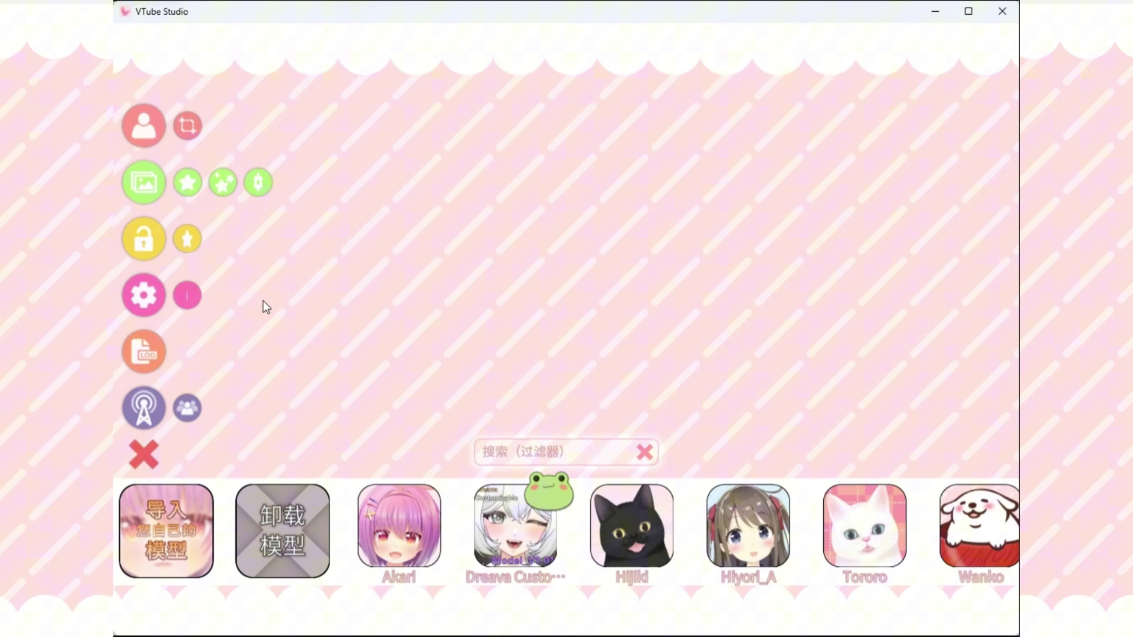
left_click(167, 550)
left_click(921, 413)
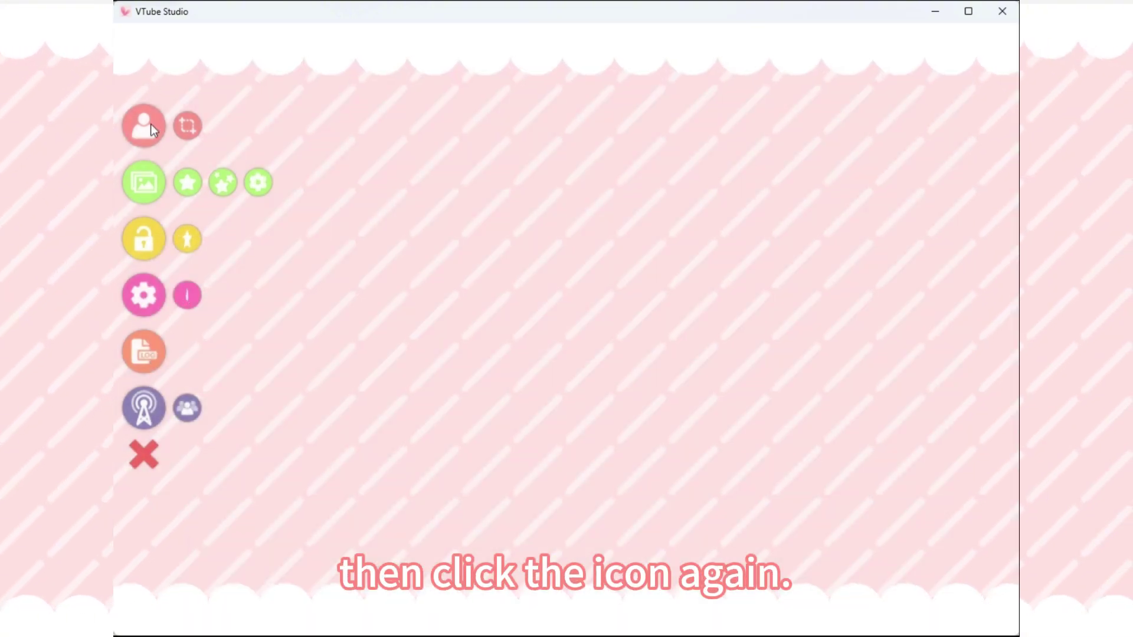
left_click(148, 124)
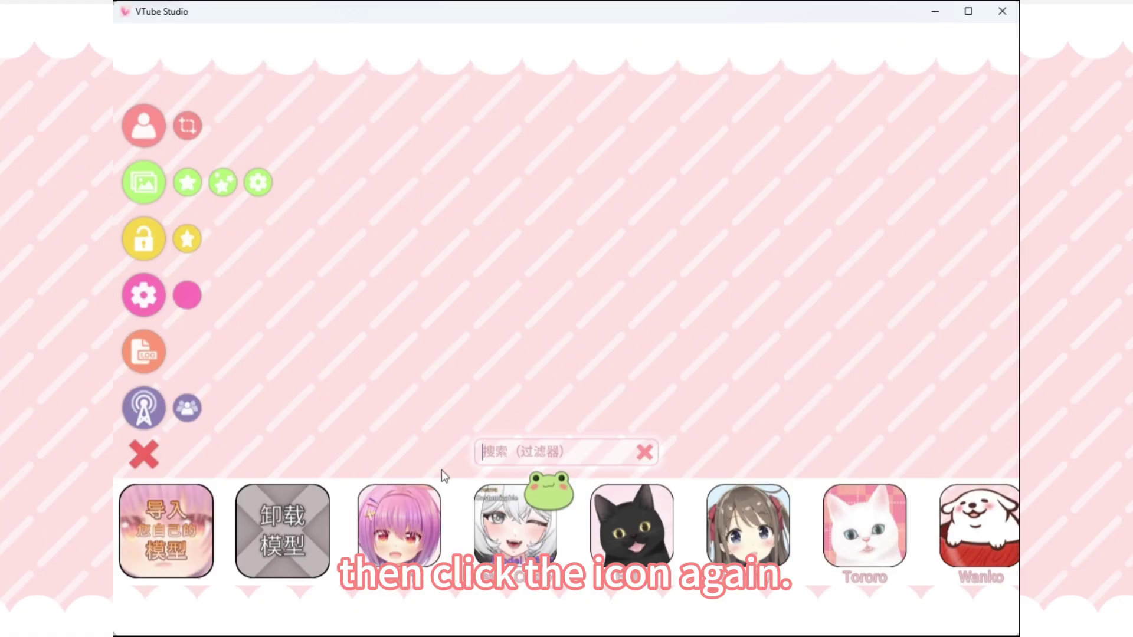
left_click(507, 552)
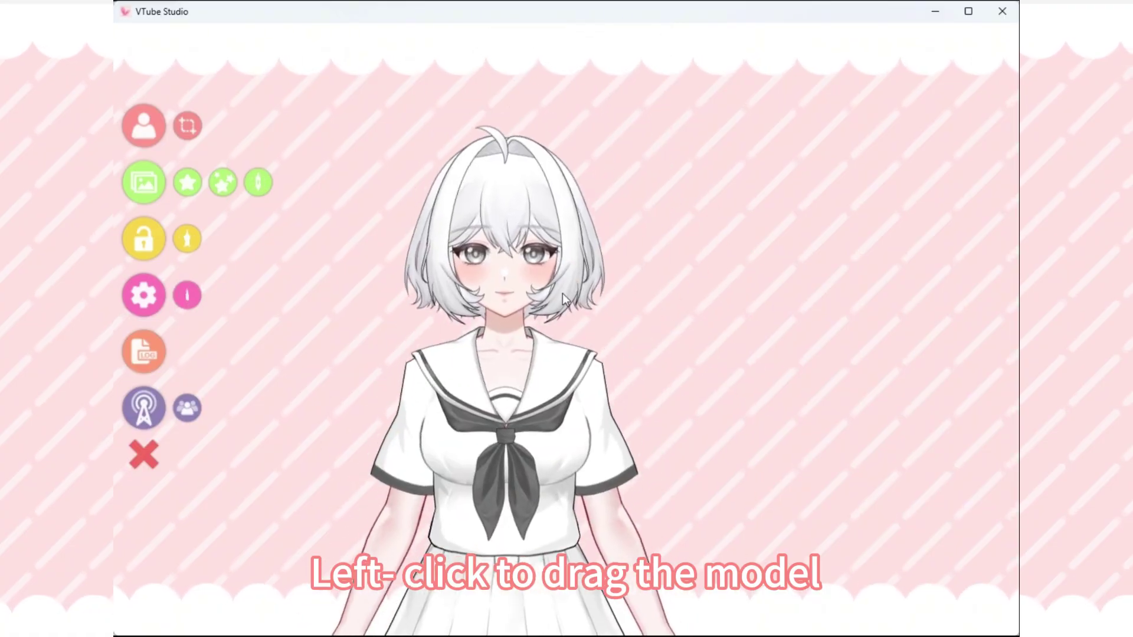
Step: Enlarge and reposition the model, and turn on the transparent background (透明背景) in the screenshot settings, leaving them without exporting
scroll(565, 257, "up", 5)
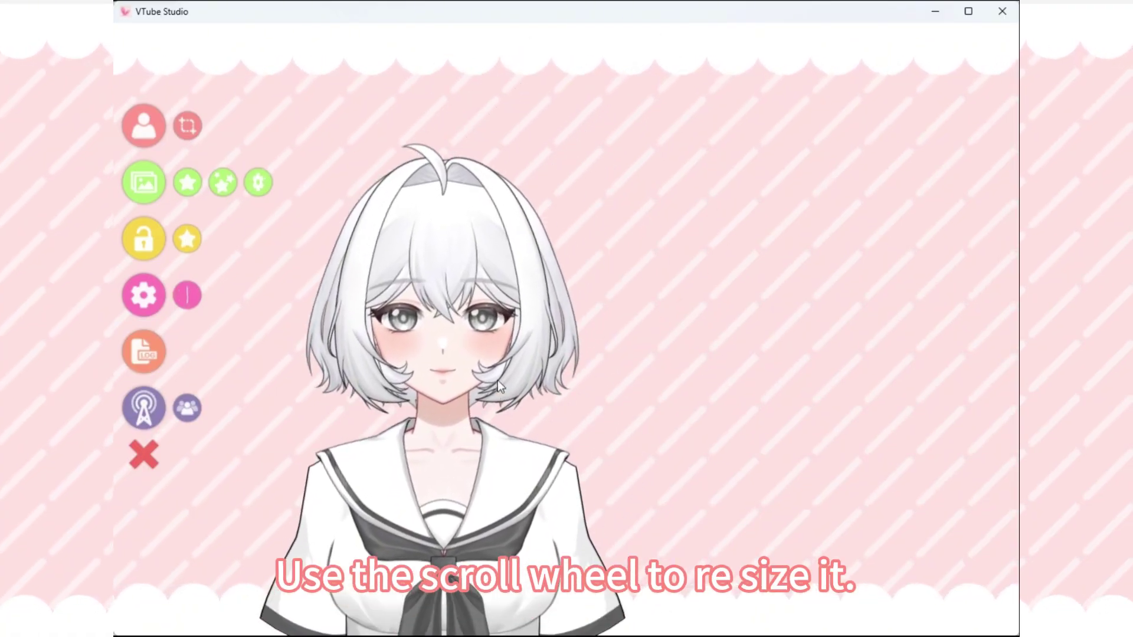
scroll(498, 380, "down", 3)
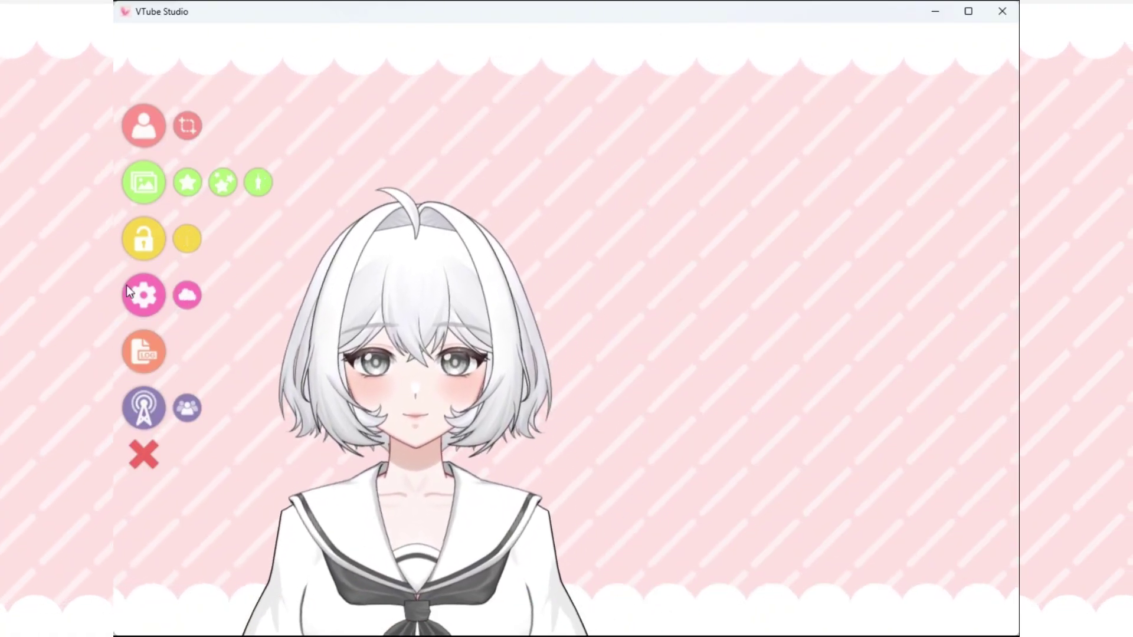
left_click(189, 126)
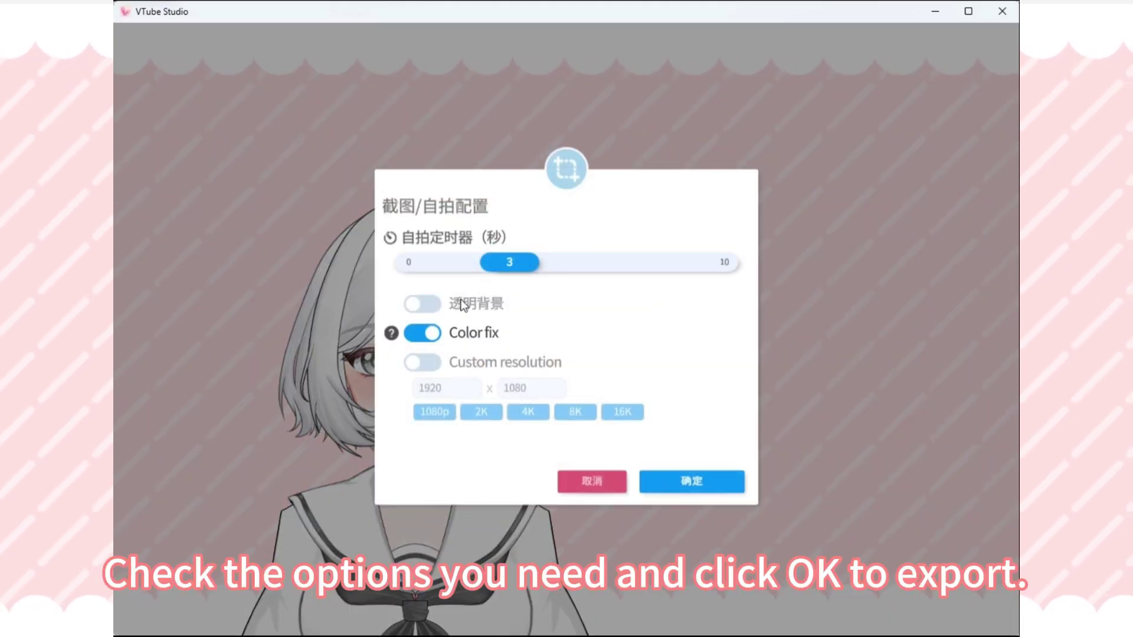
left_click(429, 305)
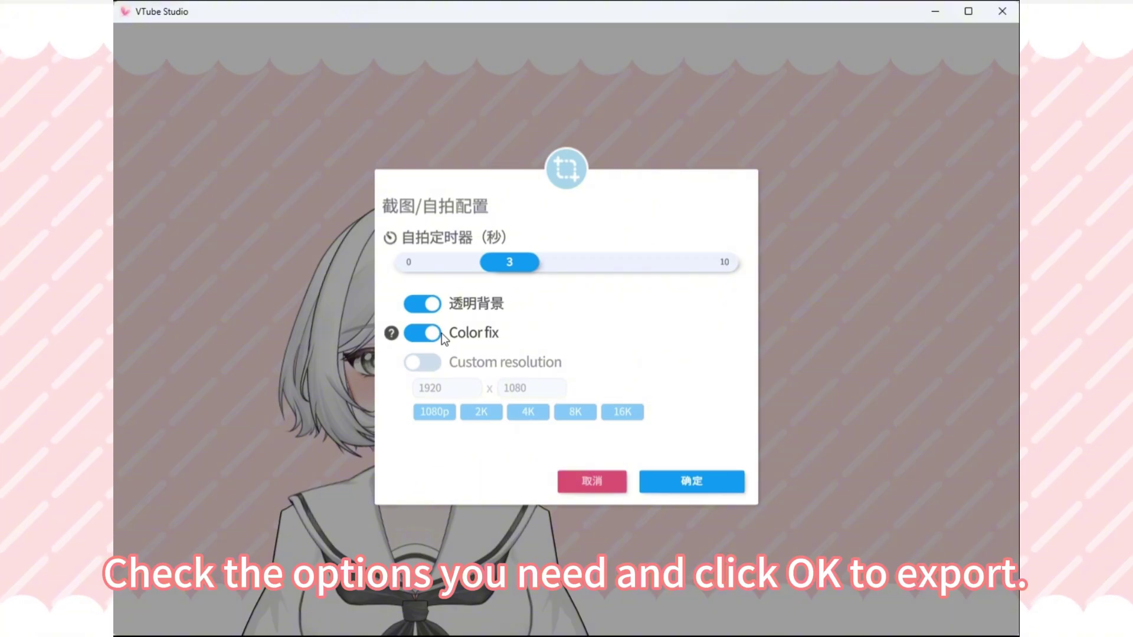
left_click(592, 480)
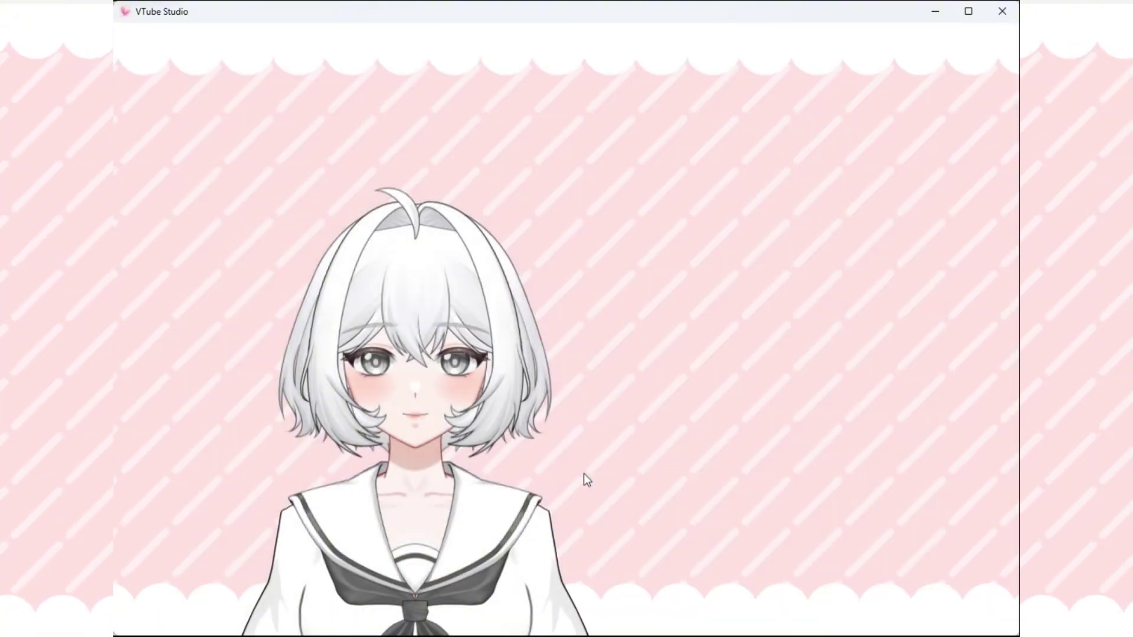
Step: Bring back the main menu and examine the general and WiFi streaming settings and the camera selection, leaving the camera list without a choice
double_click(584, 475)
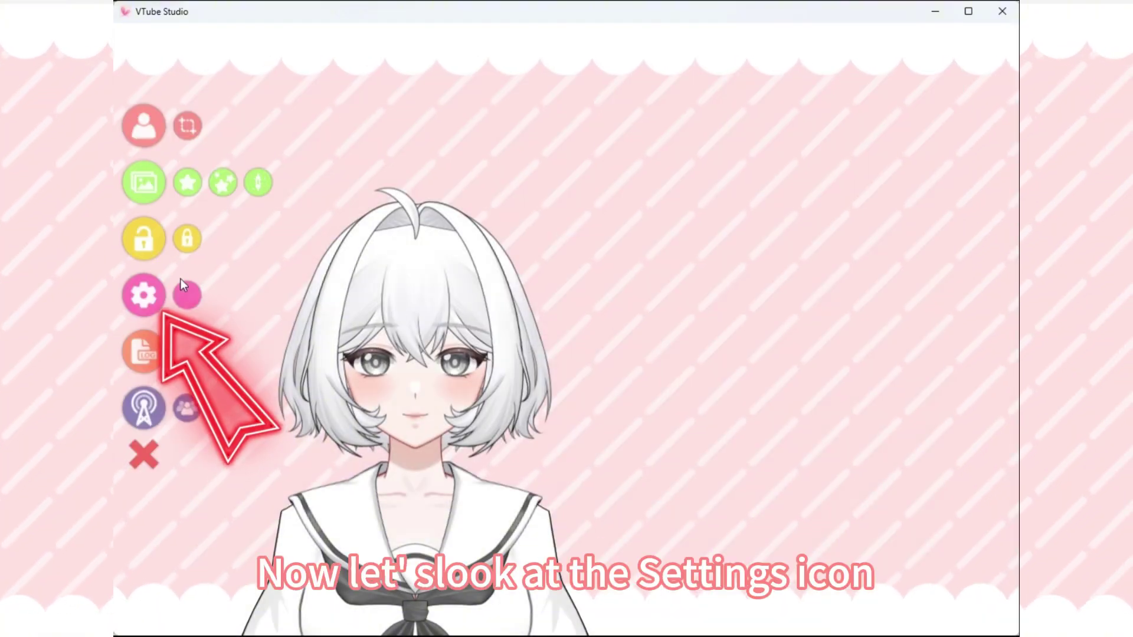
left_click(144, 295)
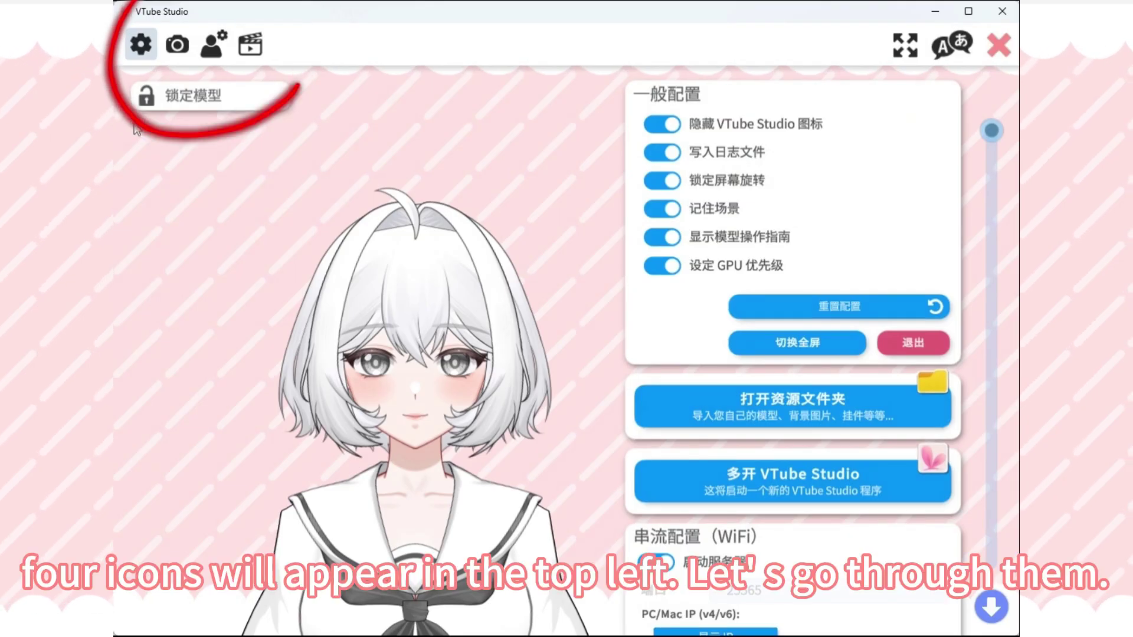
scroll(835, 249, "down", 5)
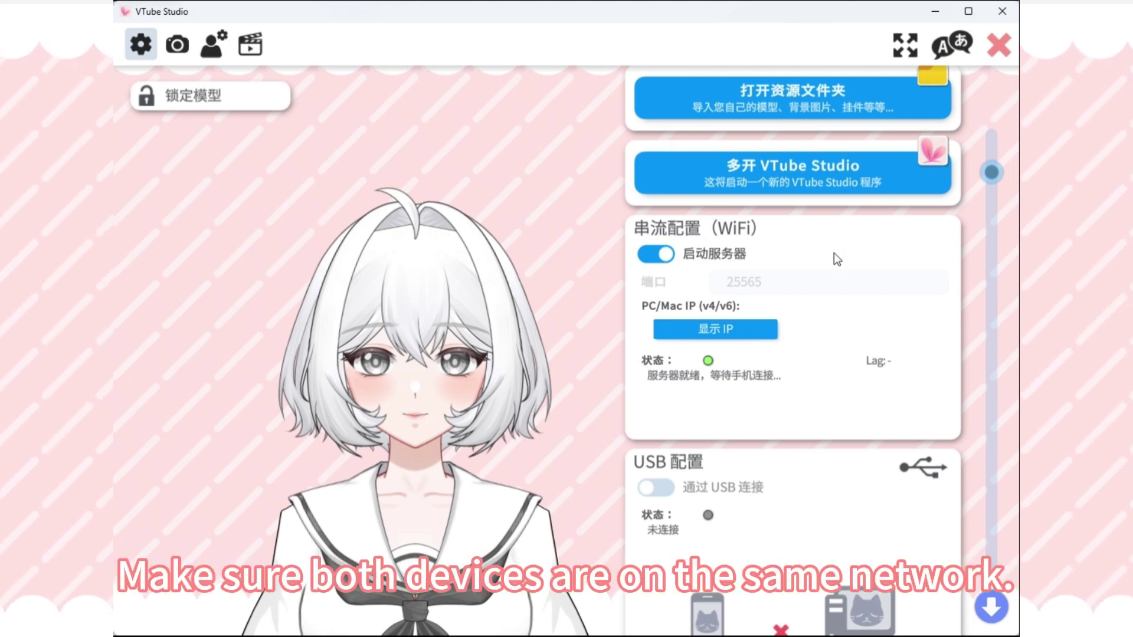
left_click(177, 44)
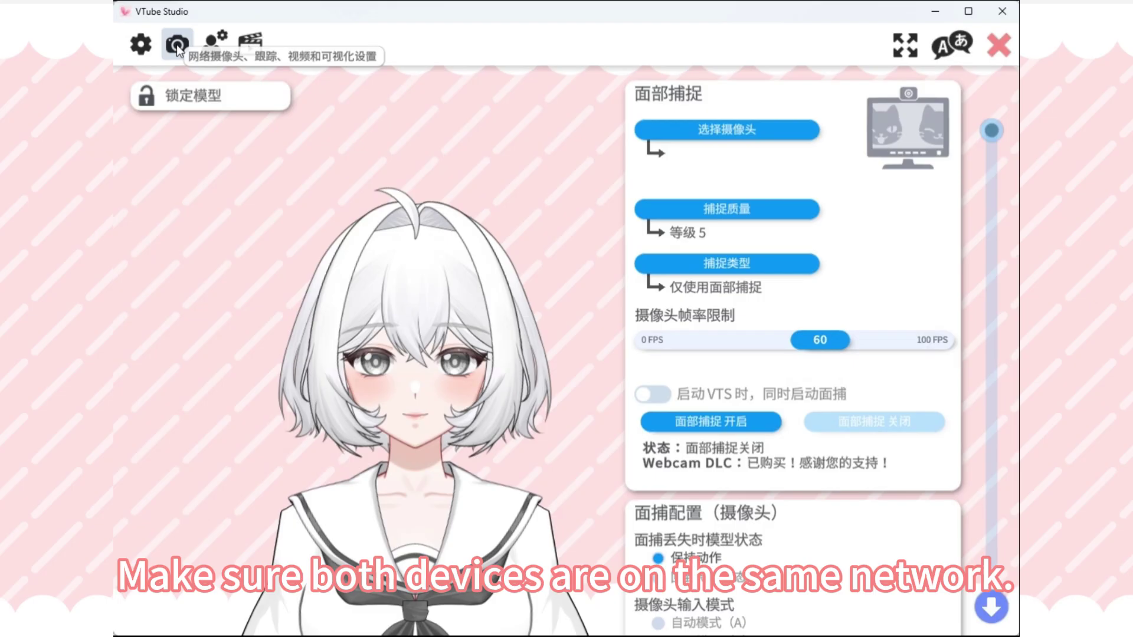
left_click(745, 131)
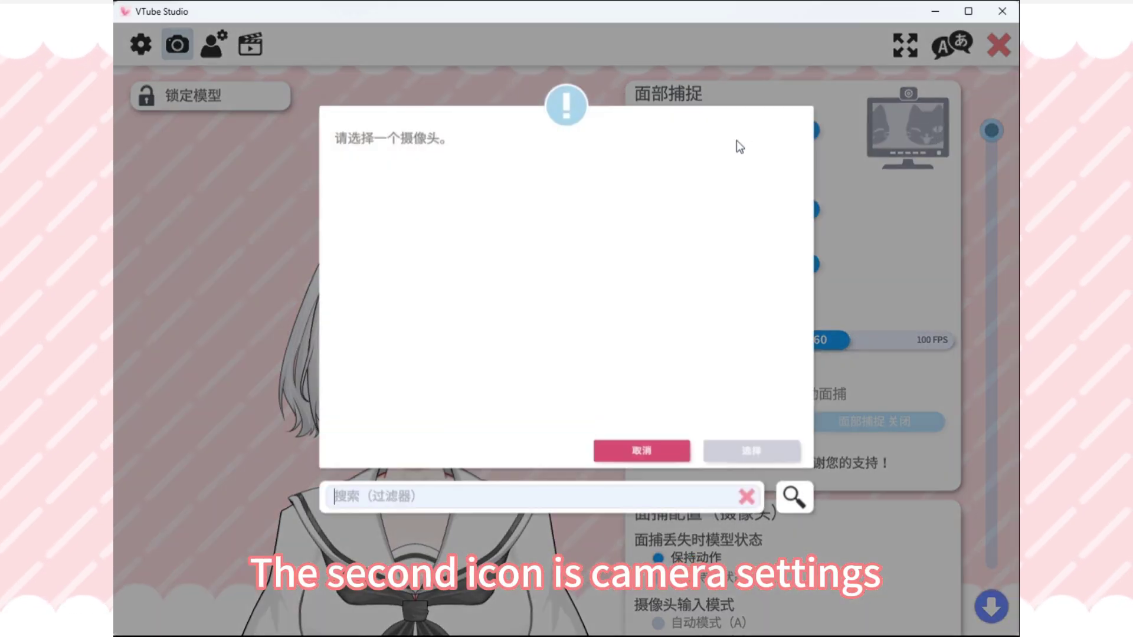
left_click(665, 453)
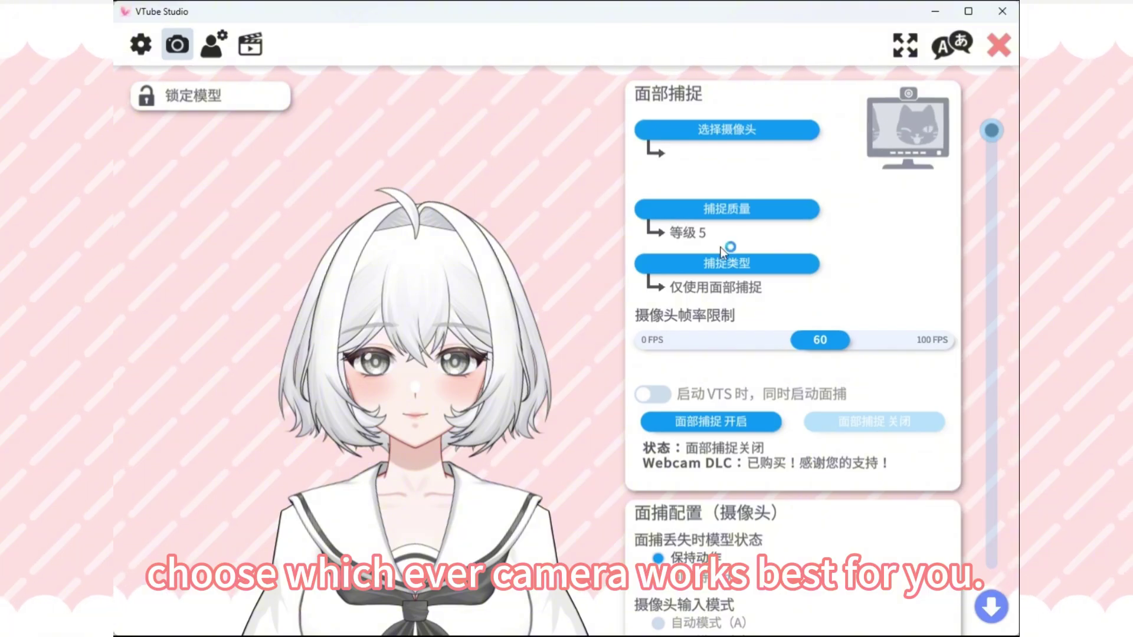
Step: Open the model settings and examine the available idle animations (选择待机动画), leaving the list without applying one
left_click(219, 54)
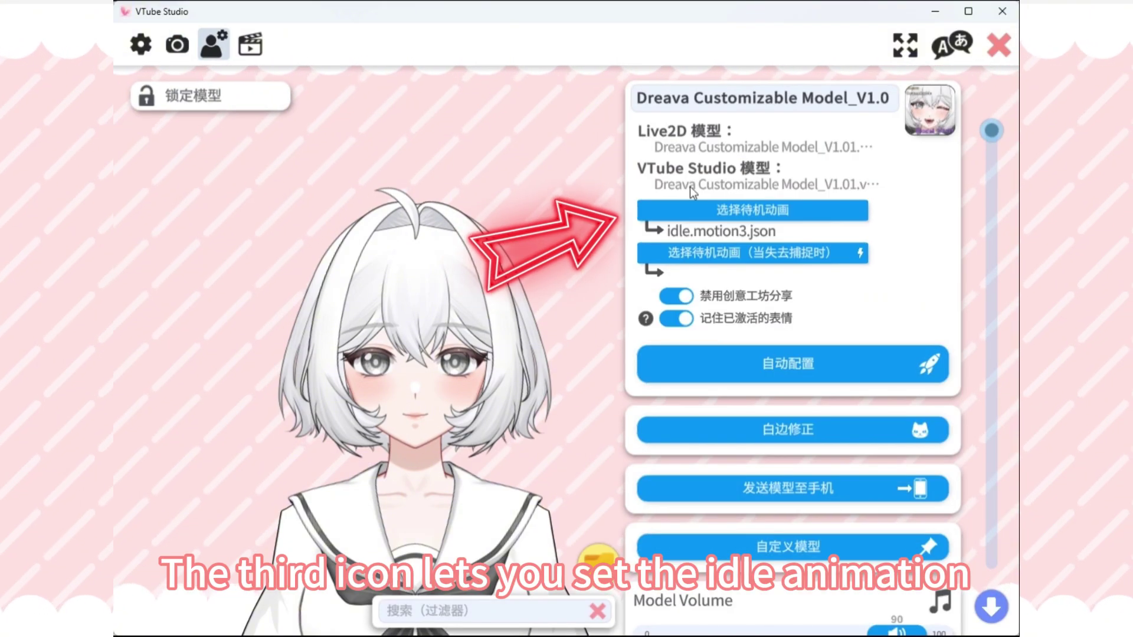
left_click(749, 212)
scroll(471, 384, "down", 2)
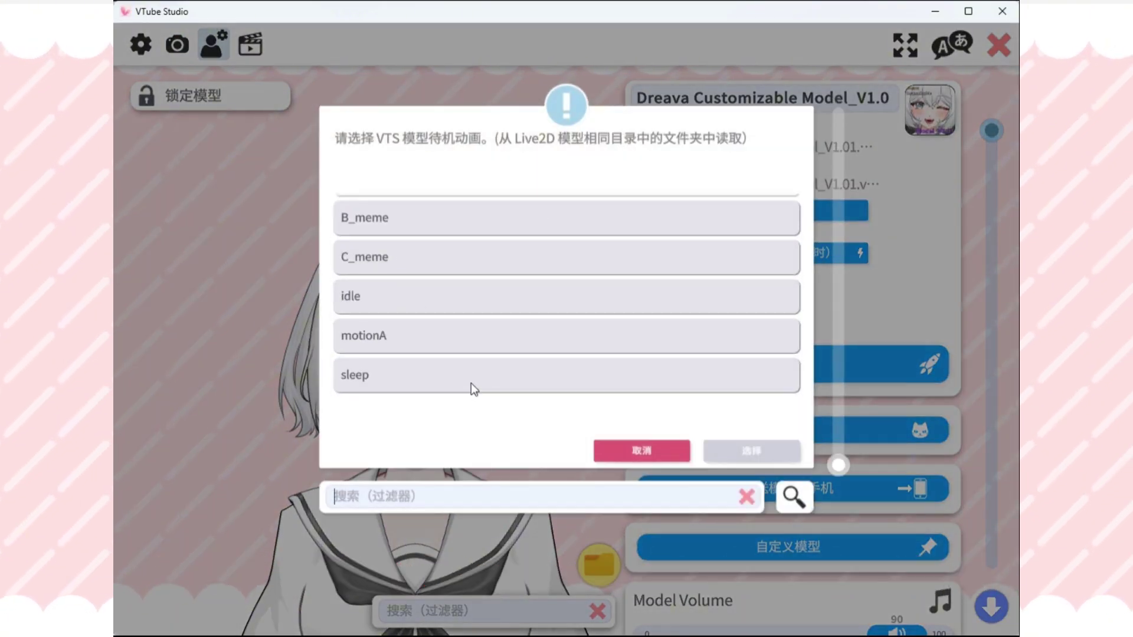
scroll(472, 399, "up", 3)
left_click(483, 243)
left_click(641, 452)
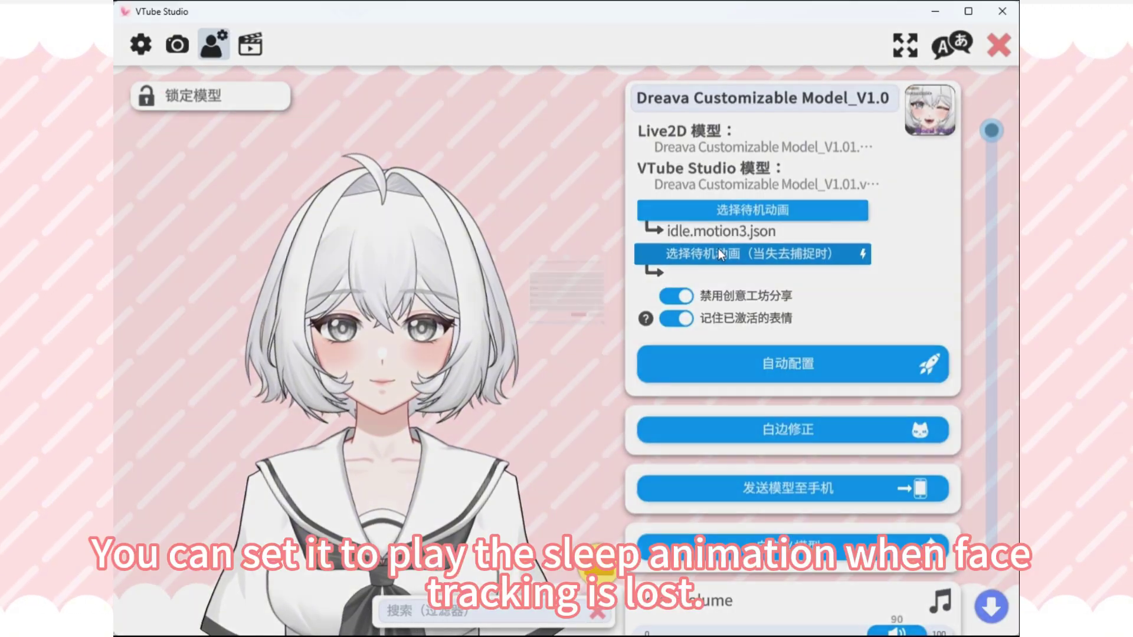
Step: Set the idle animation for lost tracking to sleep, activating after 1.0 second
left_click(718, 251)
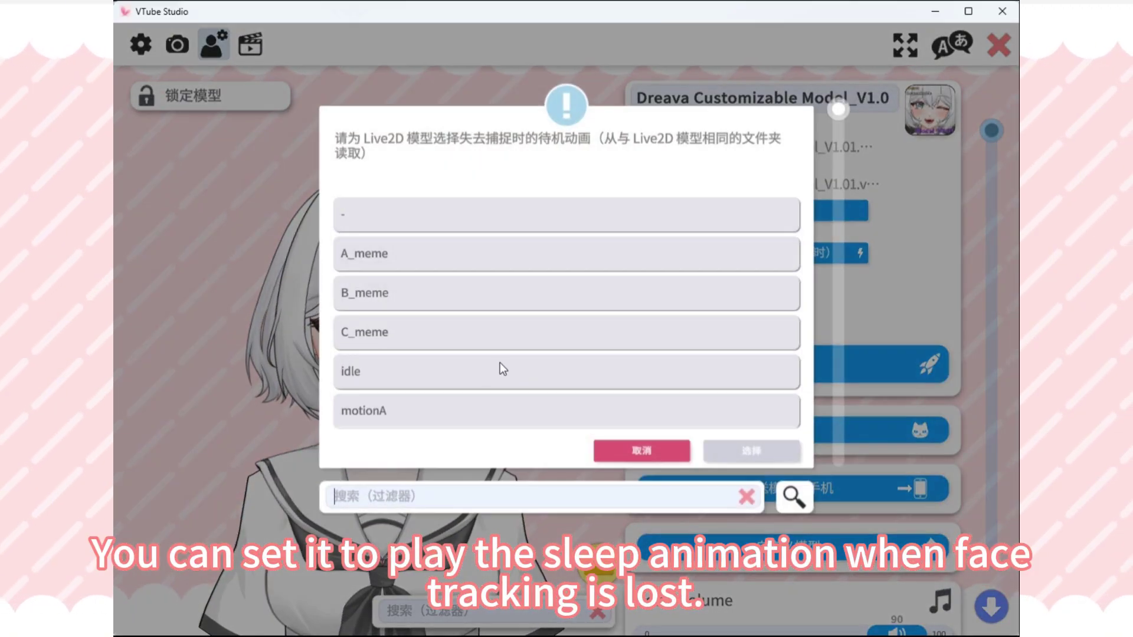
scroll(501, 359, "down", 2)
left_click(424, 407)
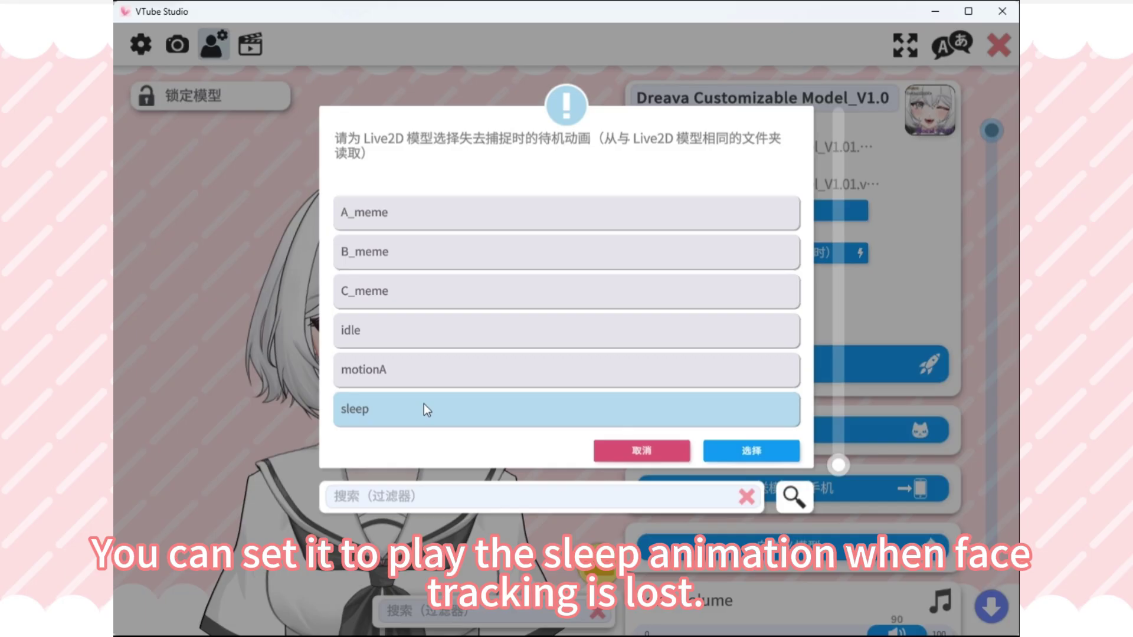
left_click(758, 447)
left_click(422, 293)
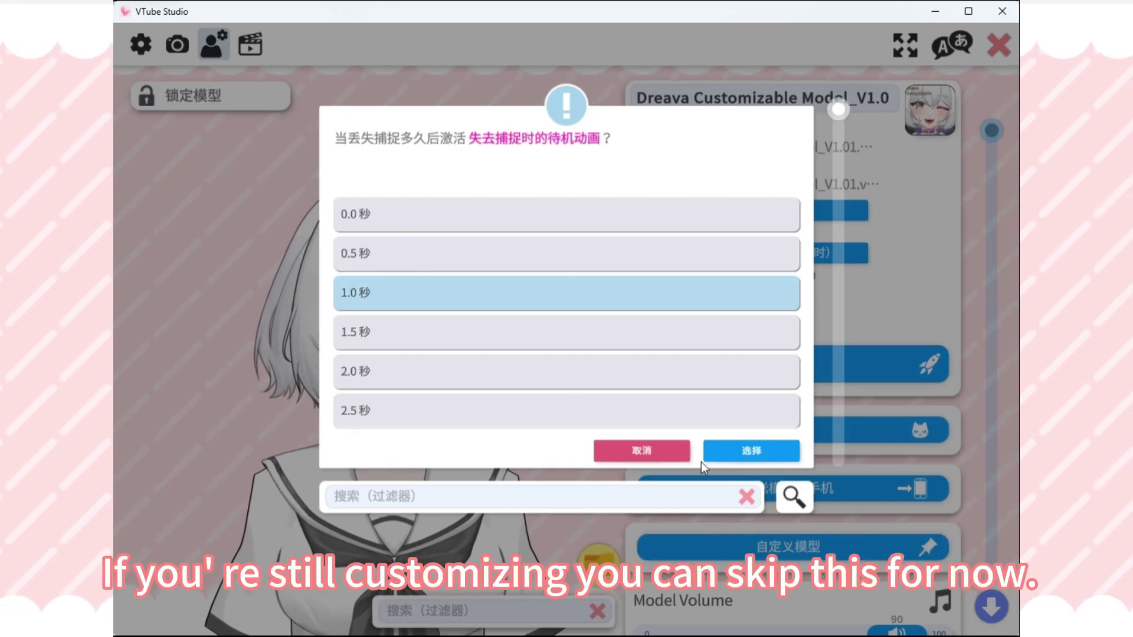
left_click(708, 454)
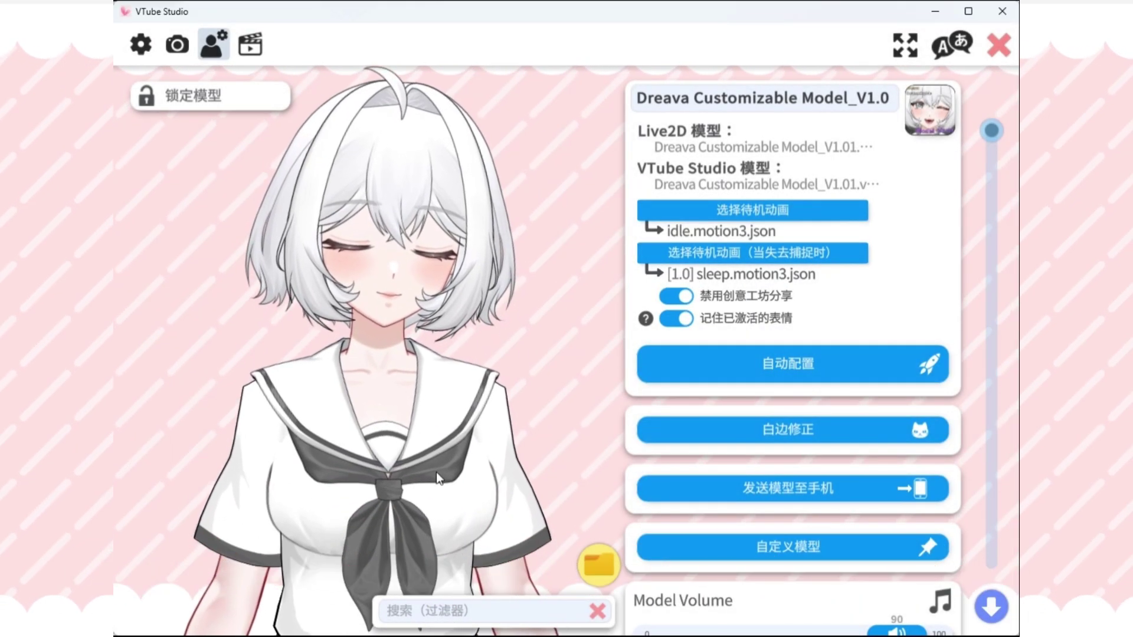
Step: Open the custom model options (自定义模型) and select Configure Parameter Sound Triggers
scroll(760, 502, "down", 1)
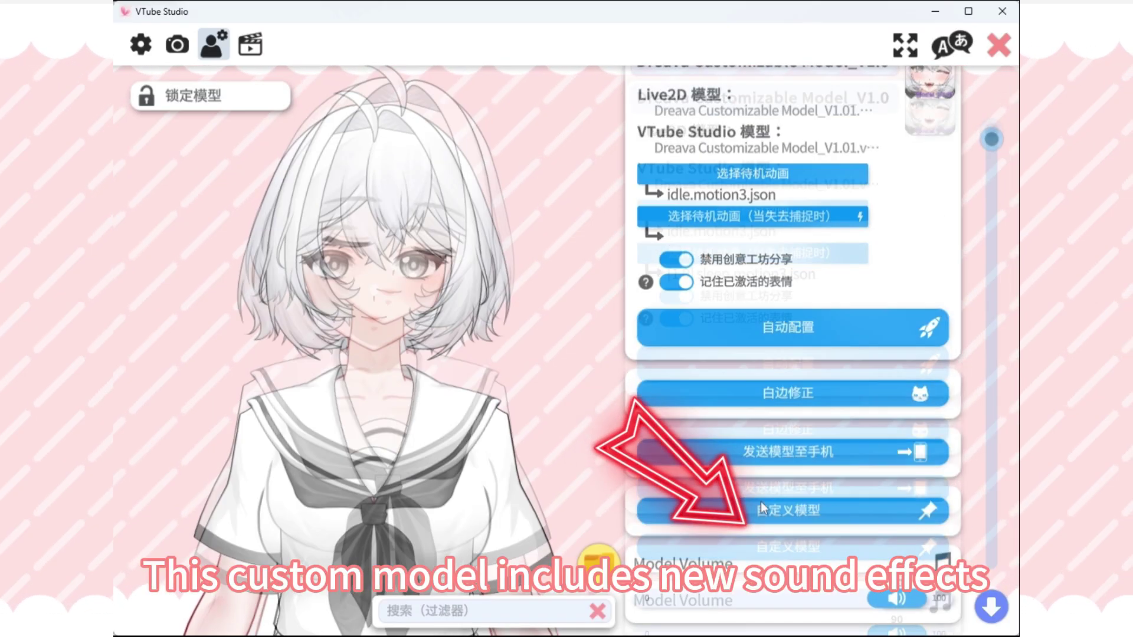
left_click(761, 502)
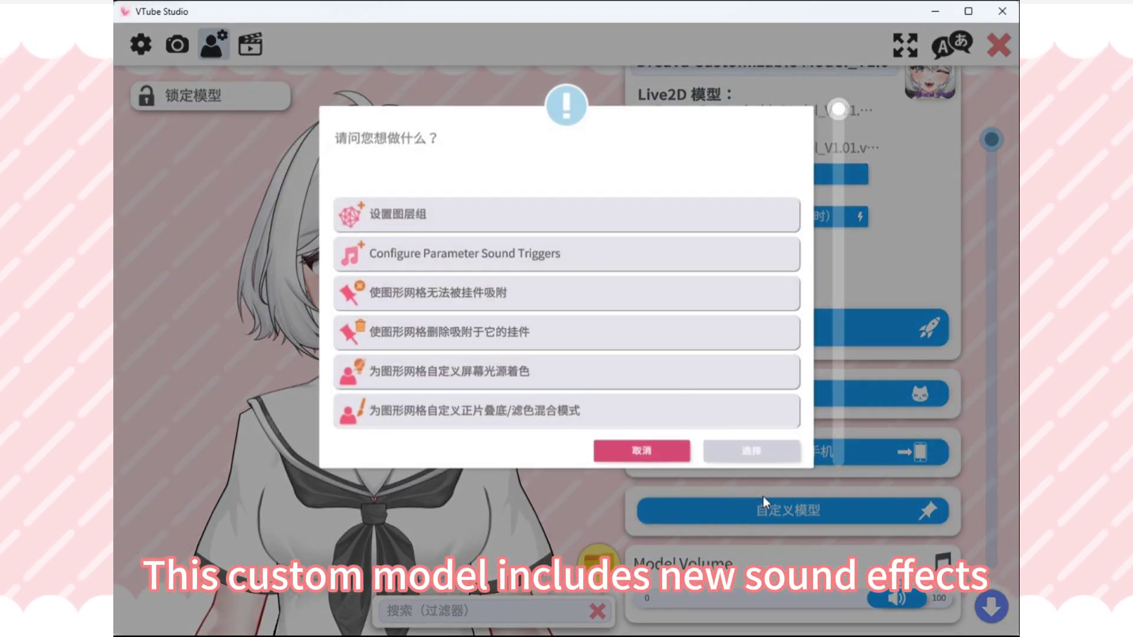
left_click(664, 253)
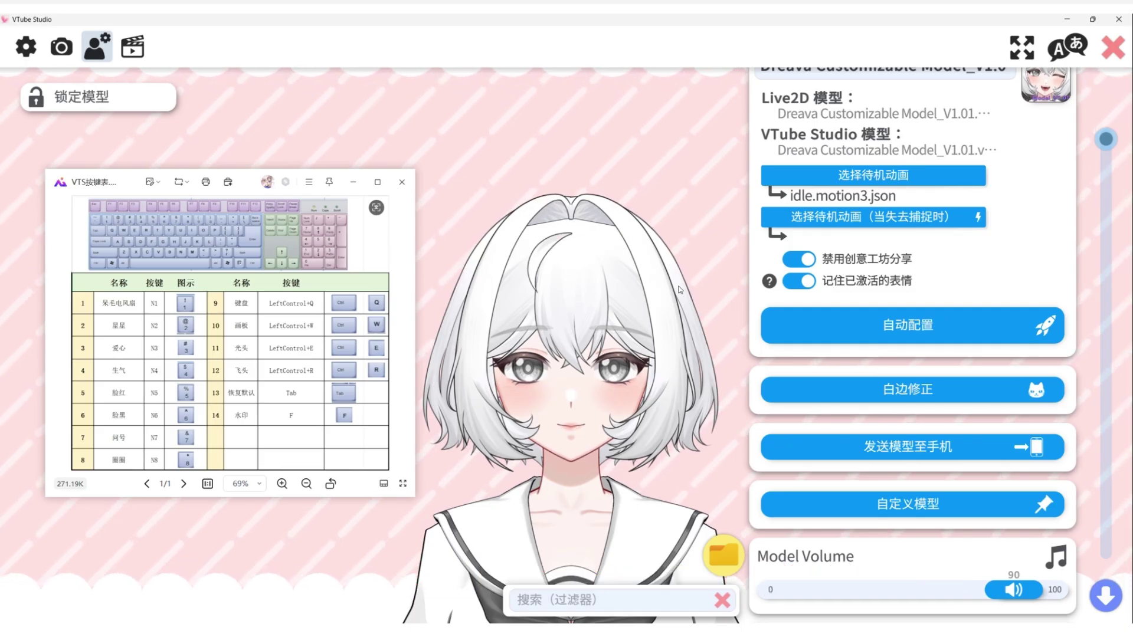
Step: Move the hotkey table aside, toggle the 爱心 expression on and off, and trigger the 键盘 one
left_click_drag(239, 183, 191, 174)
key("KP_3")
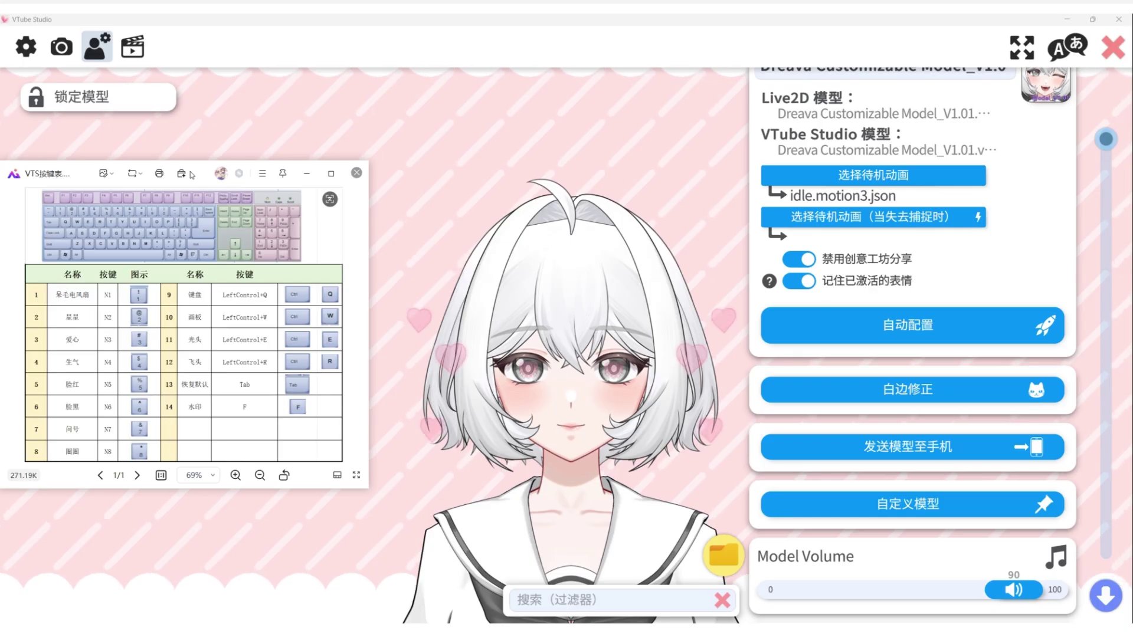
key("KP_3")
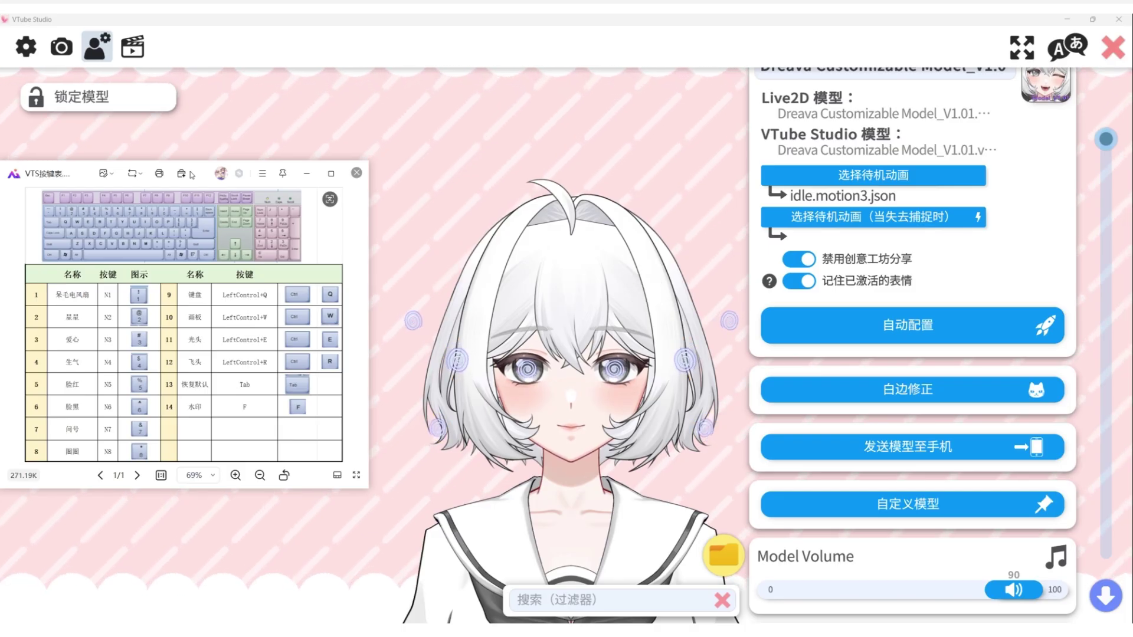
key("ctrl+q")
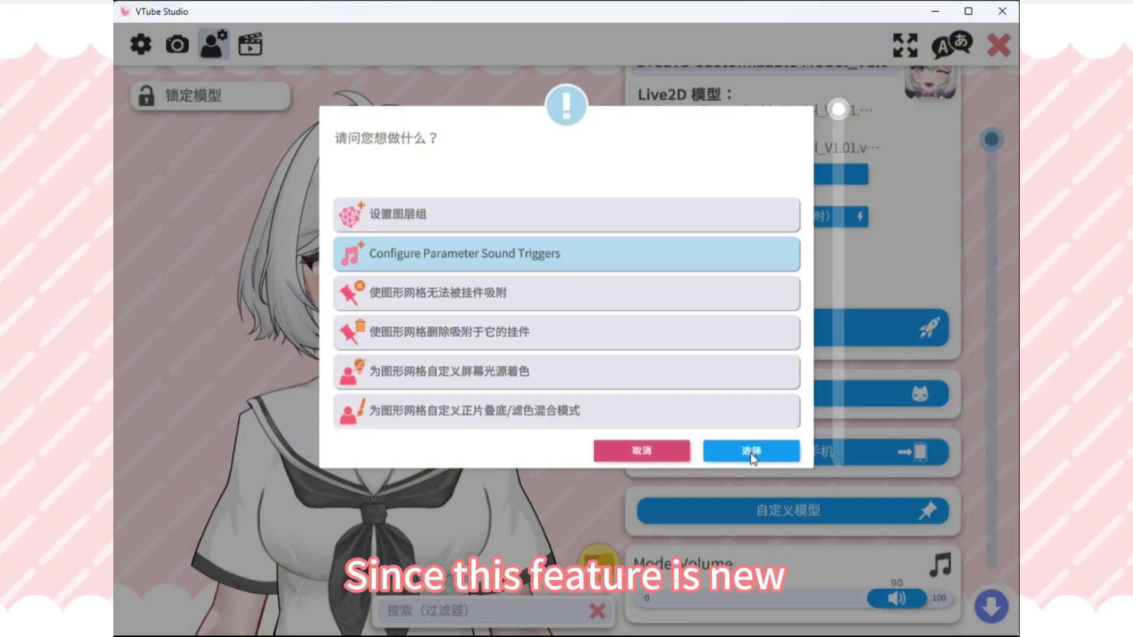
Step: Confirm the sound trigger option and open the configuration of the 左鼠标单击 trigger
left_click(751, 451)
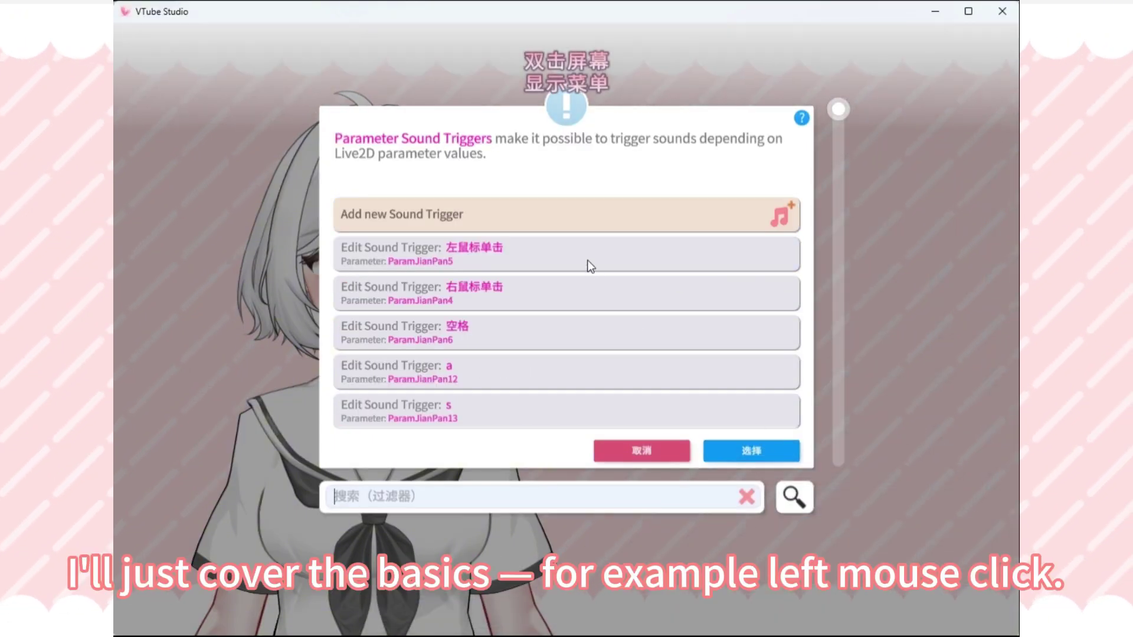
left_click(589, 257)
left_click(774, 456)
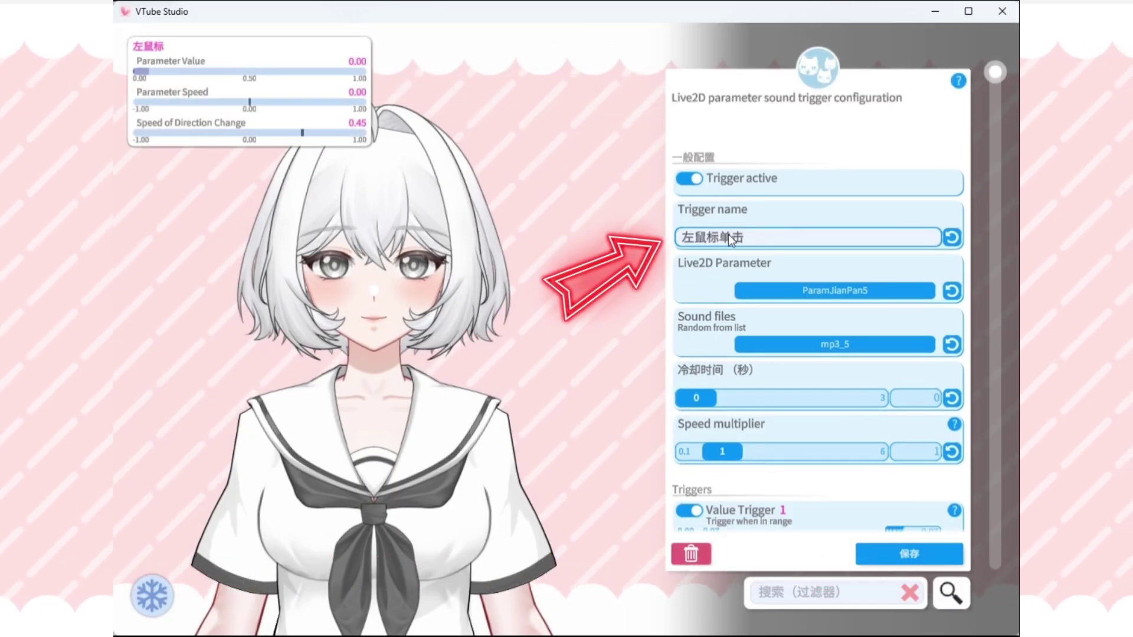
Step: Examine the volume and pitch settings of the trigger's sound files, save the trigger and leave the sound trigger options
left_click(849, 346)
scroll(292, 375, "down", 5)
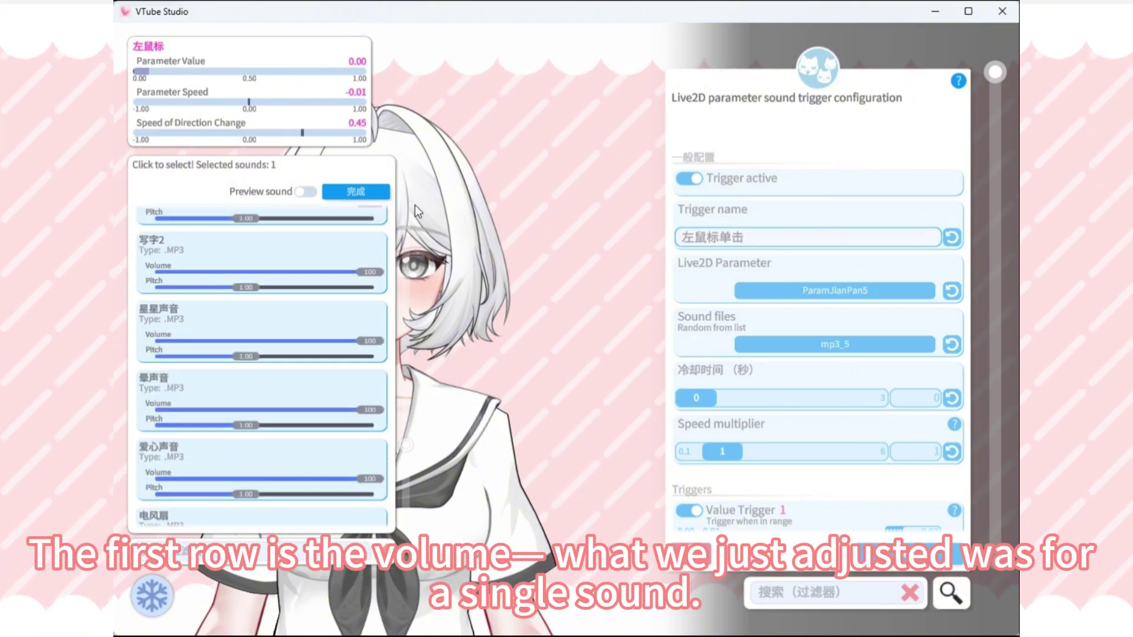
left_click(356, 191)
scroll(817, 354, "down", 10)
left_click(909, 553)
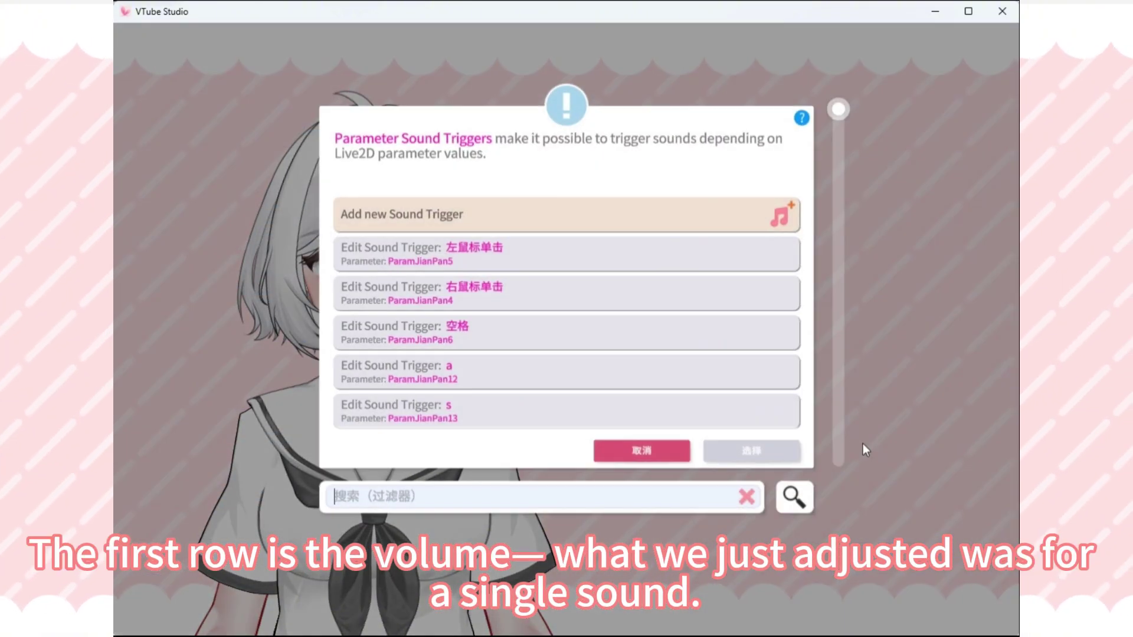
left_click(637, 451)
left_click(640, 450)
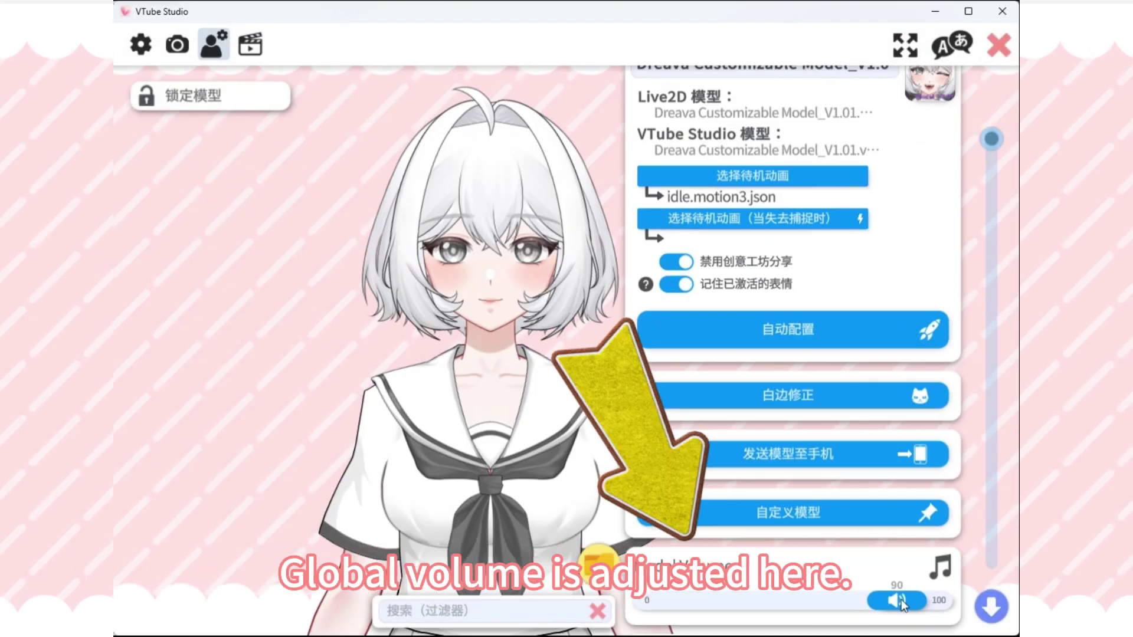
Step: Raise the Model Volume to 91 and view the available model avatar images, leaving without choosing one
left_click_drag(892, 598, 913, 599)
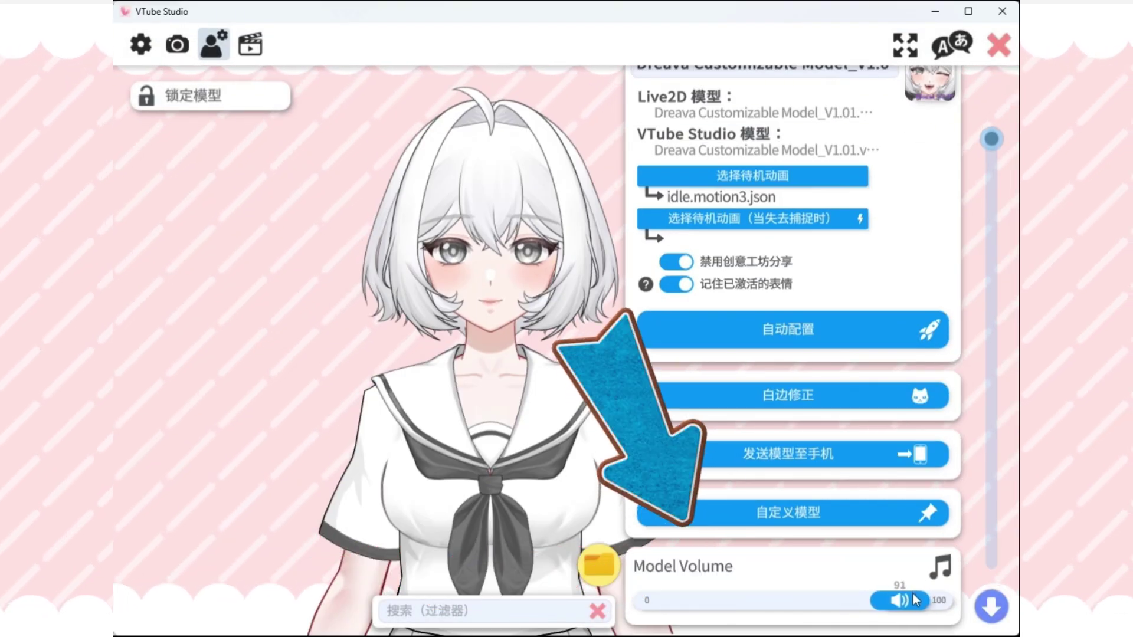
scroll(825, 354, "up", 1)
left_click(933, 116)
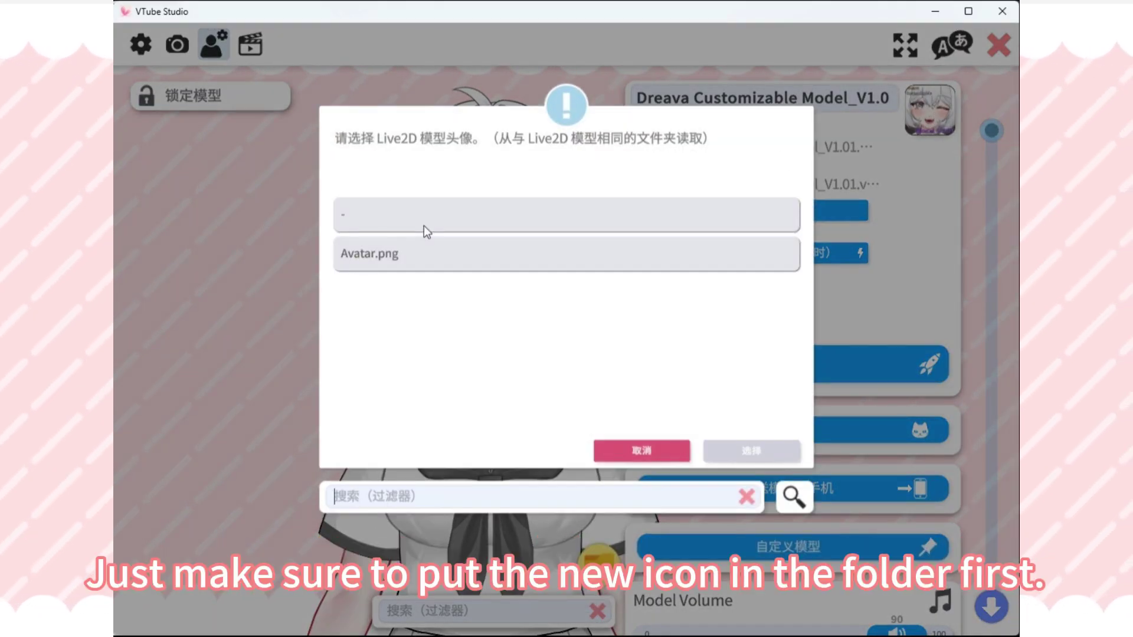
left_click(638, 454)
Step: Examine the physics settings and the input and output ranges of the Eye Open Left and Eye Open Right parameters
scroll(664, 435, "down", 10)
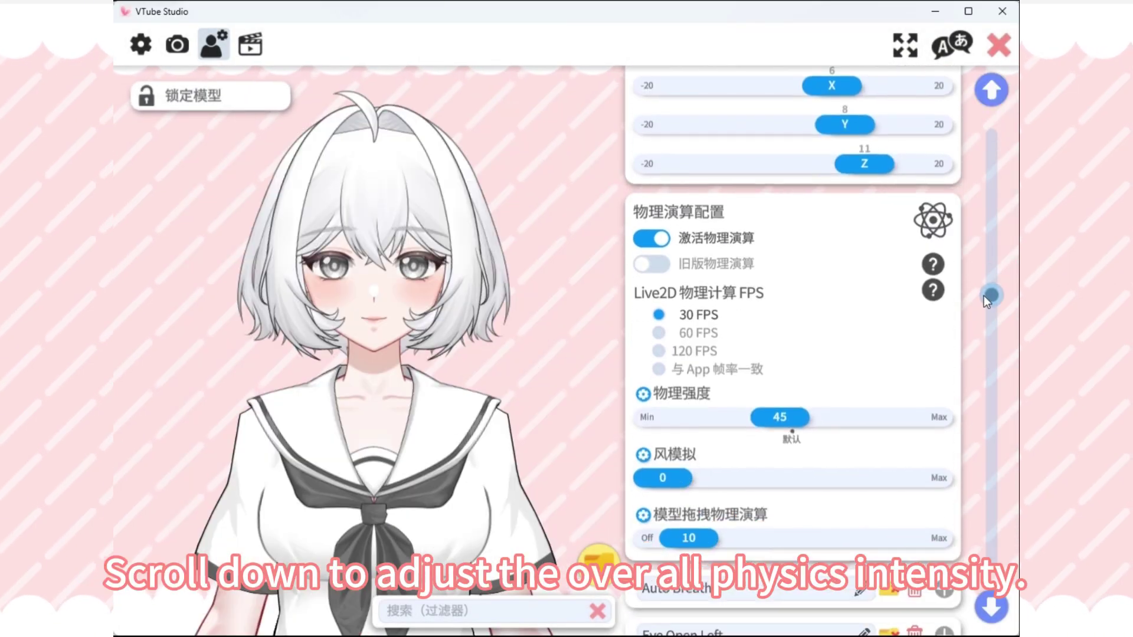
scroll(797, 463, "down", 2)
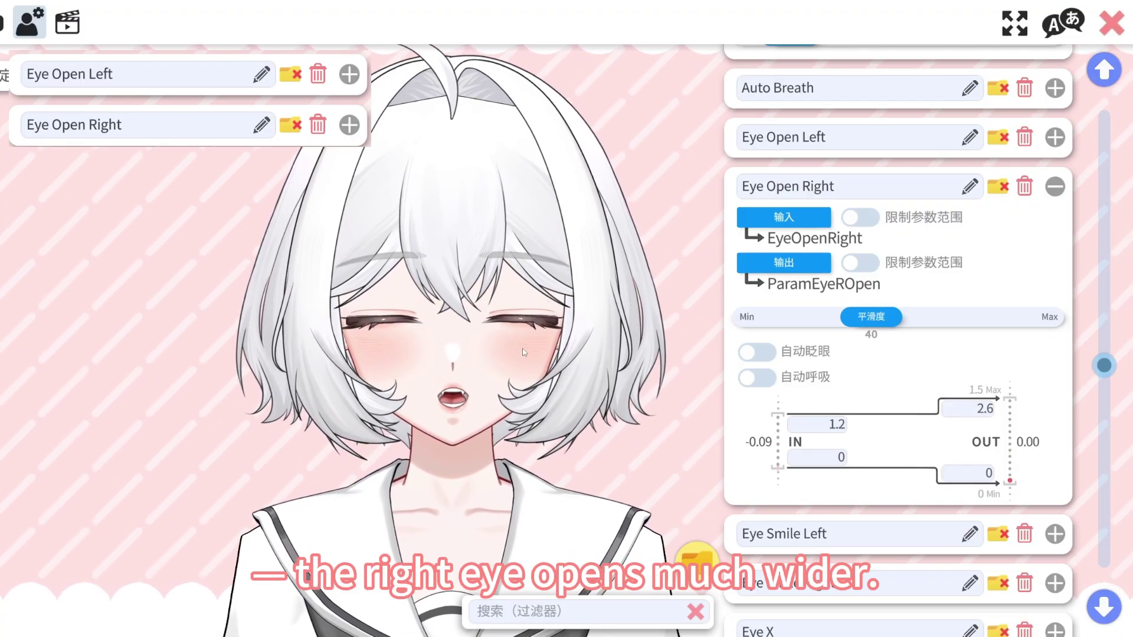
left_click(1054, 137)
scroll(982, 254, "down", 3)
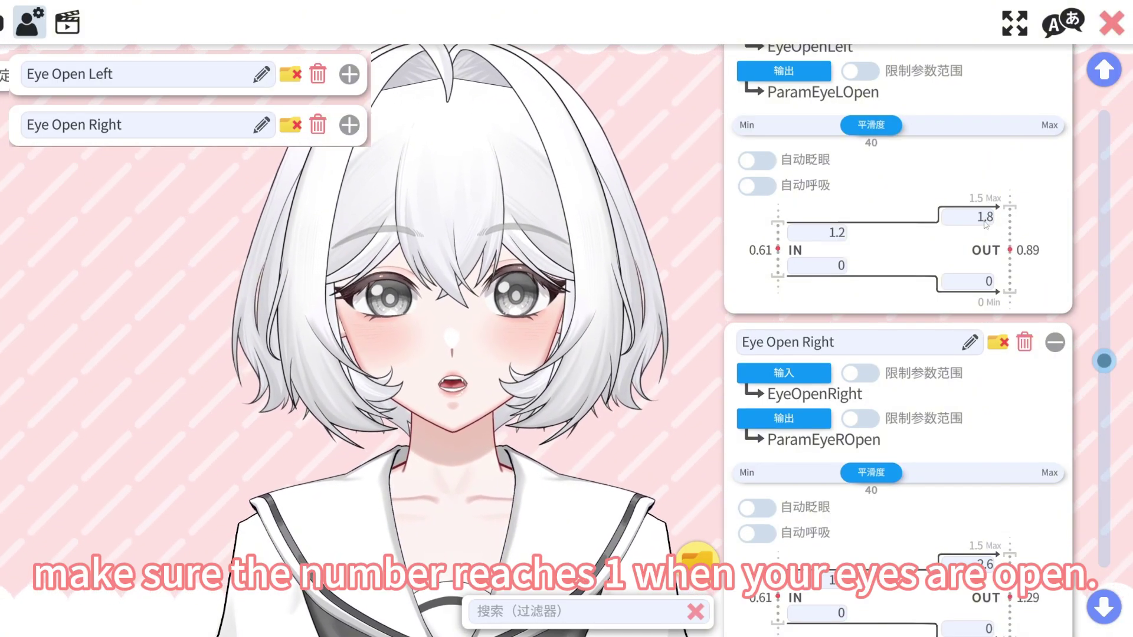
scroll(975, 250, "up", 2)
left_click(1054, 101)
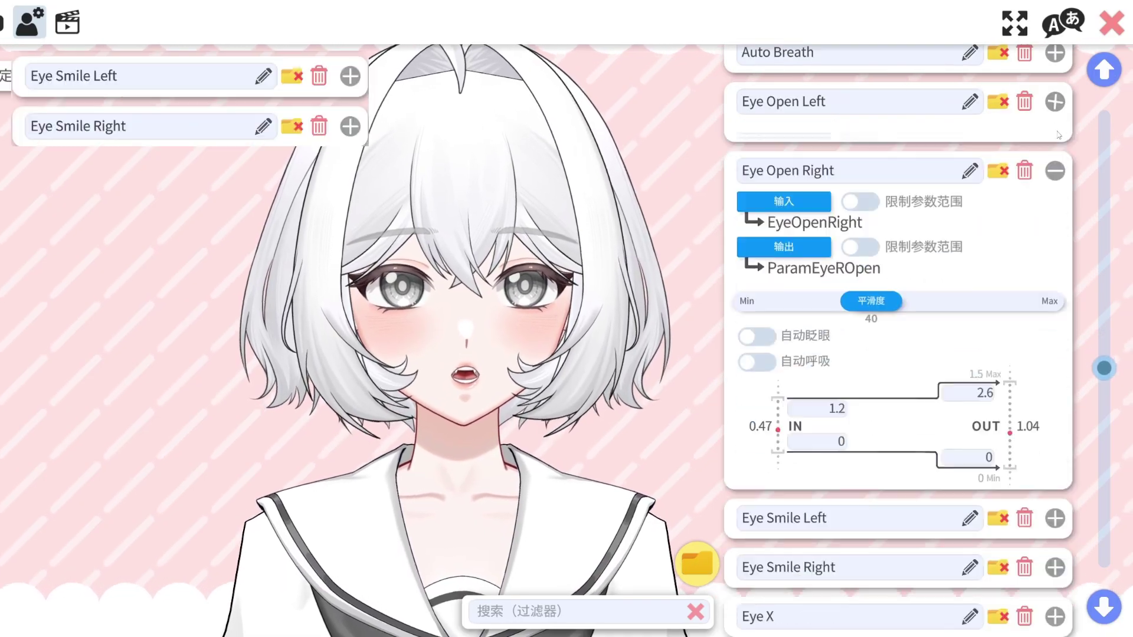
Step: Collapse Eye Open Right and examine the input and output ranges of the Eye Smile Left and Eye Smile Right parameters
left_click(1054, 169)
left_click(1055, 165)
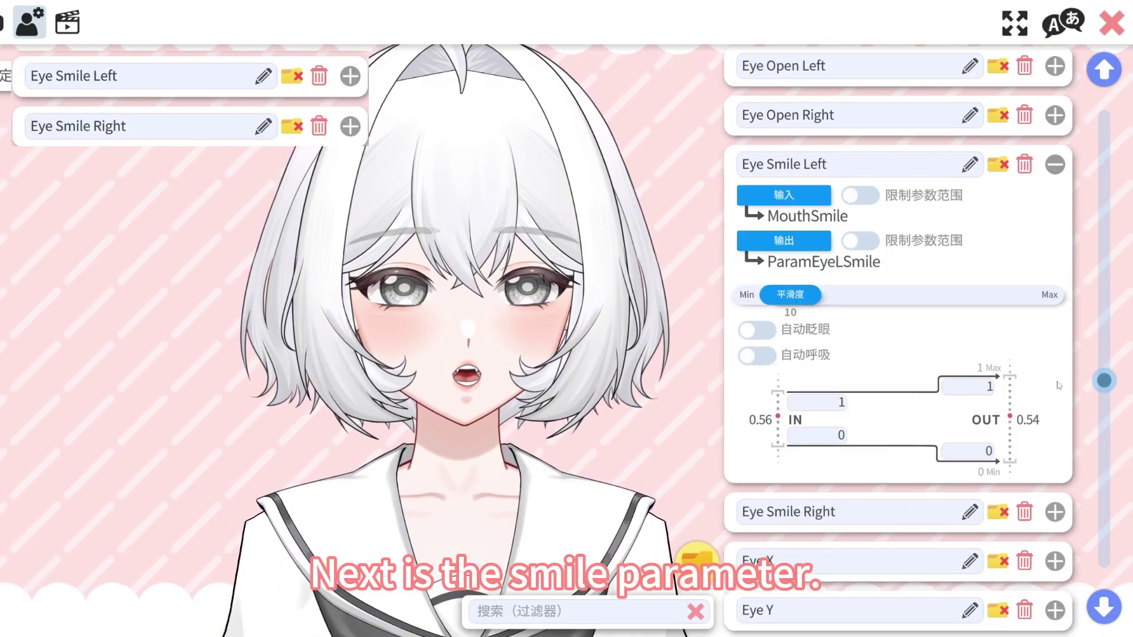
left_click(1054, 514)
scroll(1015, 378, "down", 1)
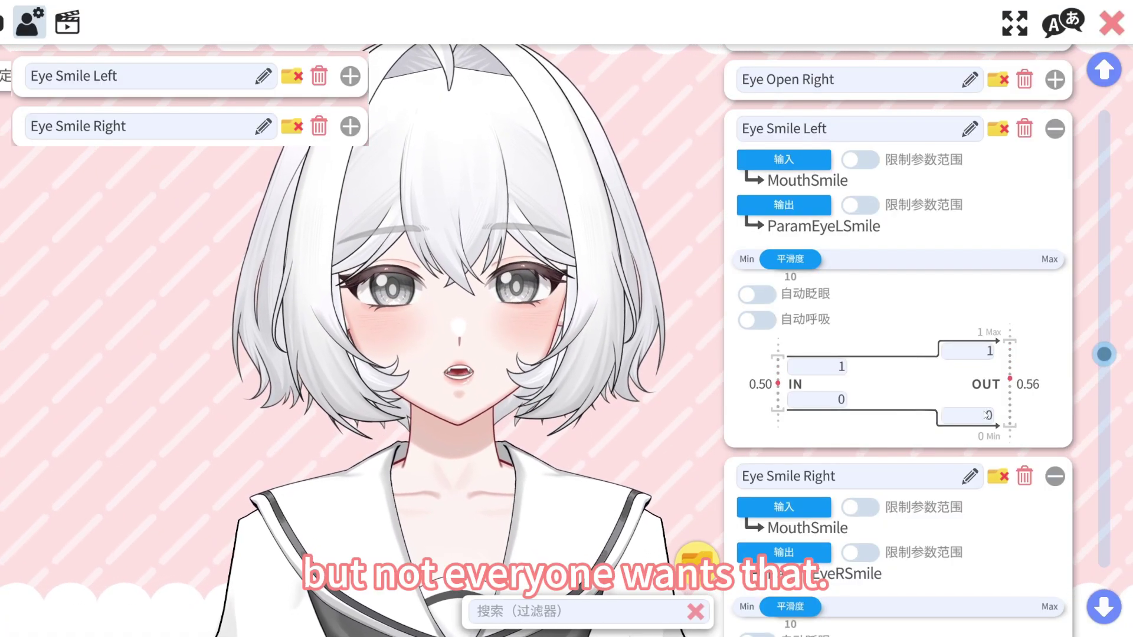
scroll(1015, 378, "down", 1)
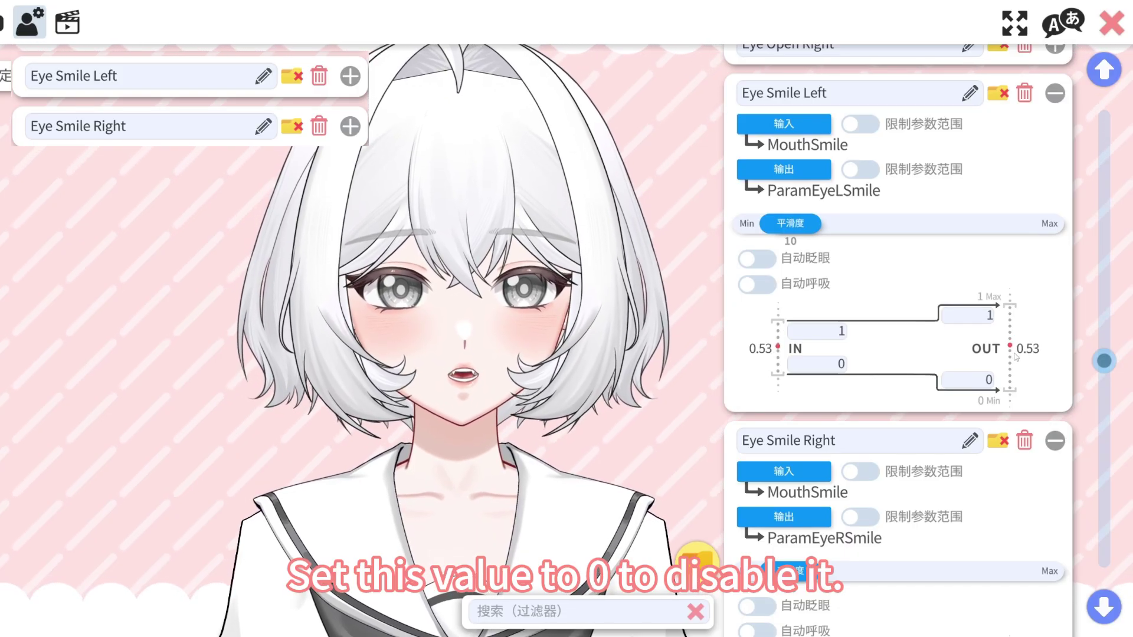
Step: Try -1 as the lower output value of Eye Smile Left, restore it to 0 and collapse both Eye Smile parameters
left_click(993, 385)
key("BackSpace")
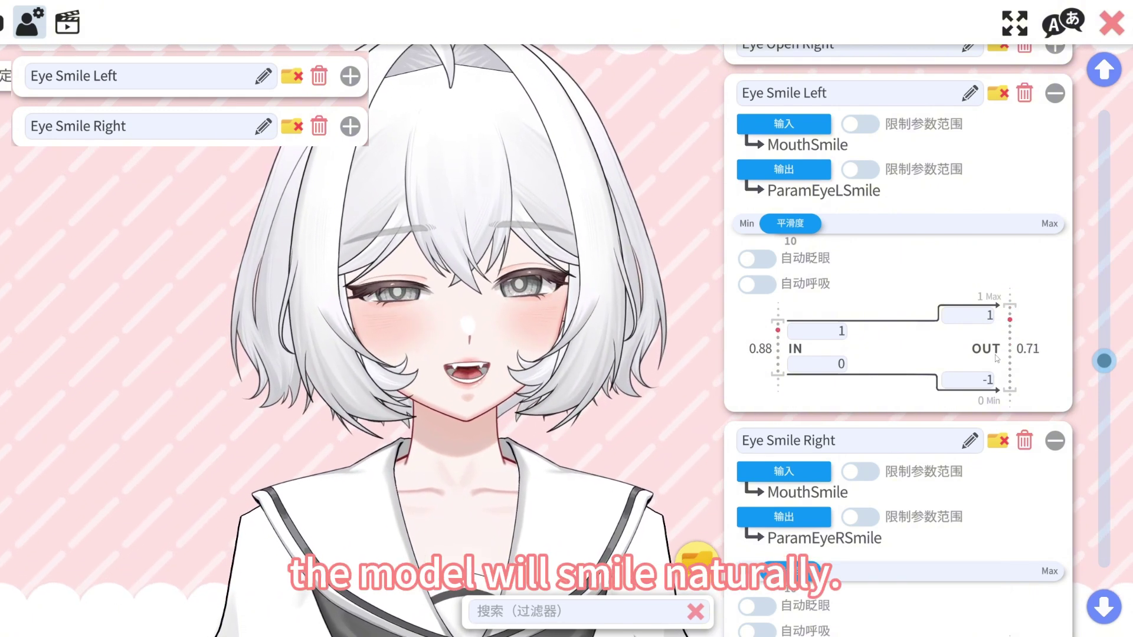
scroll(970, 208, "down", 3)
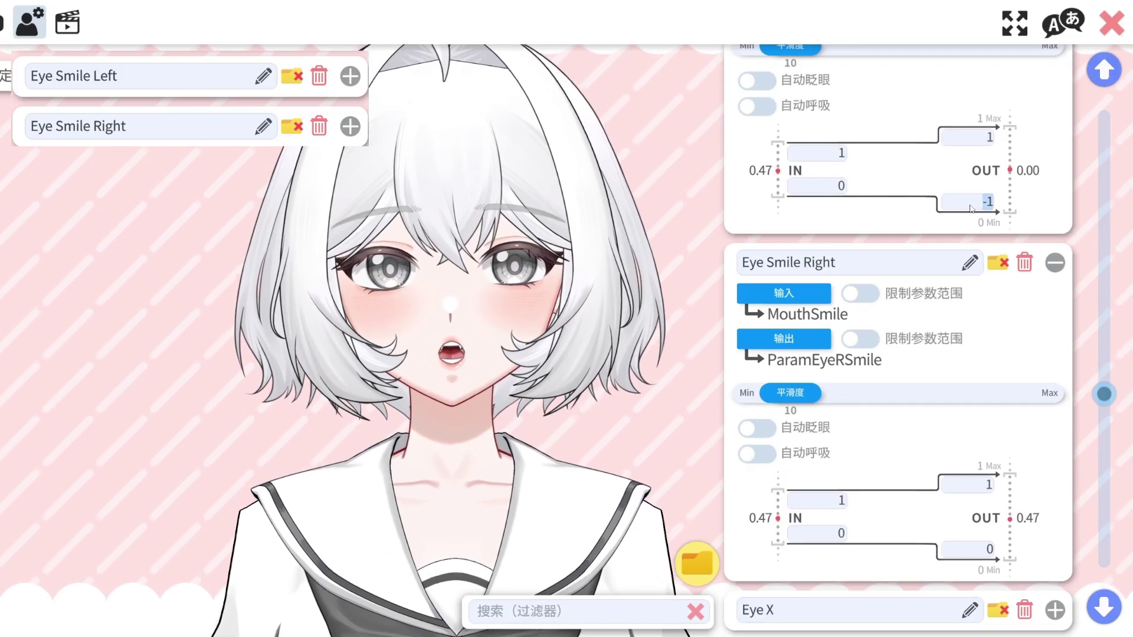
scroll(1071, 194, "up", 4)
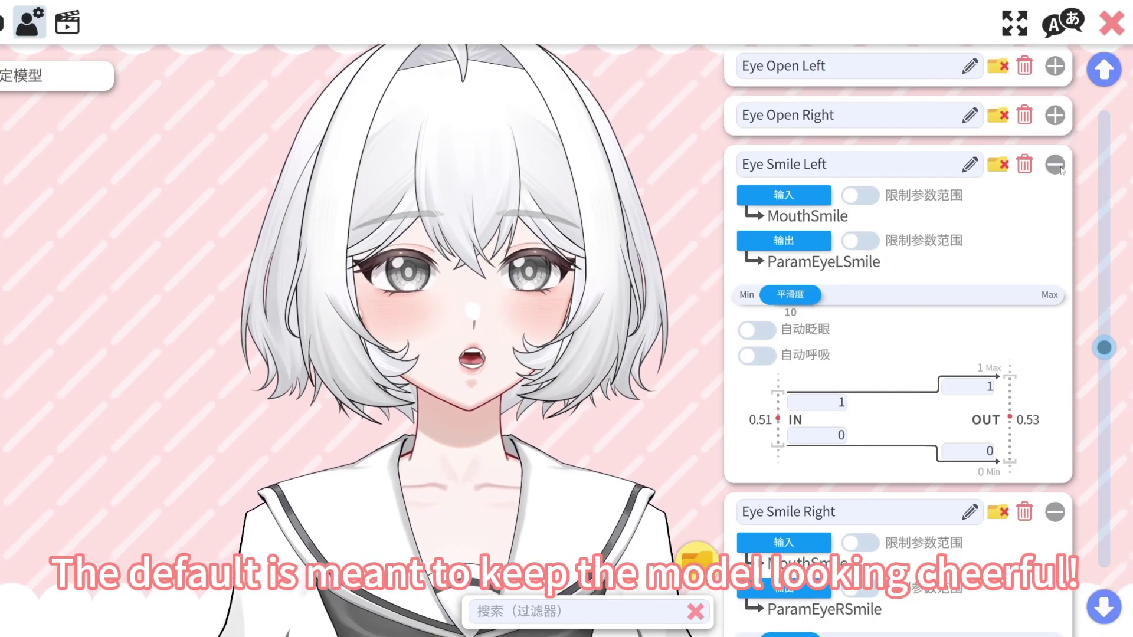
left_click(1055, 164)
left_click(1055, 212)
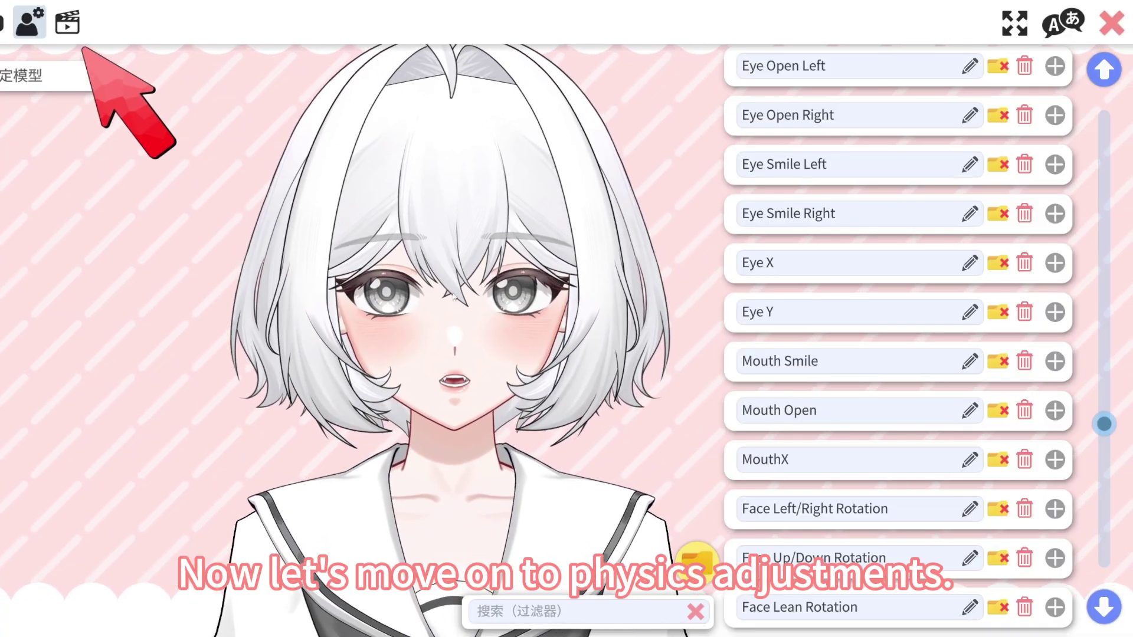
Step: Create a new hotkey expression in the hotkey expression editor and name it 眼球物理
left_click(67, 21)
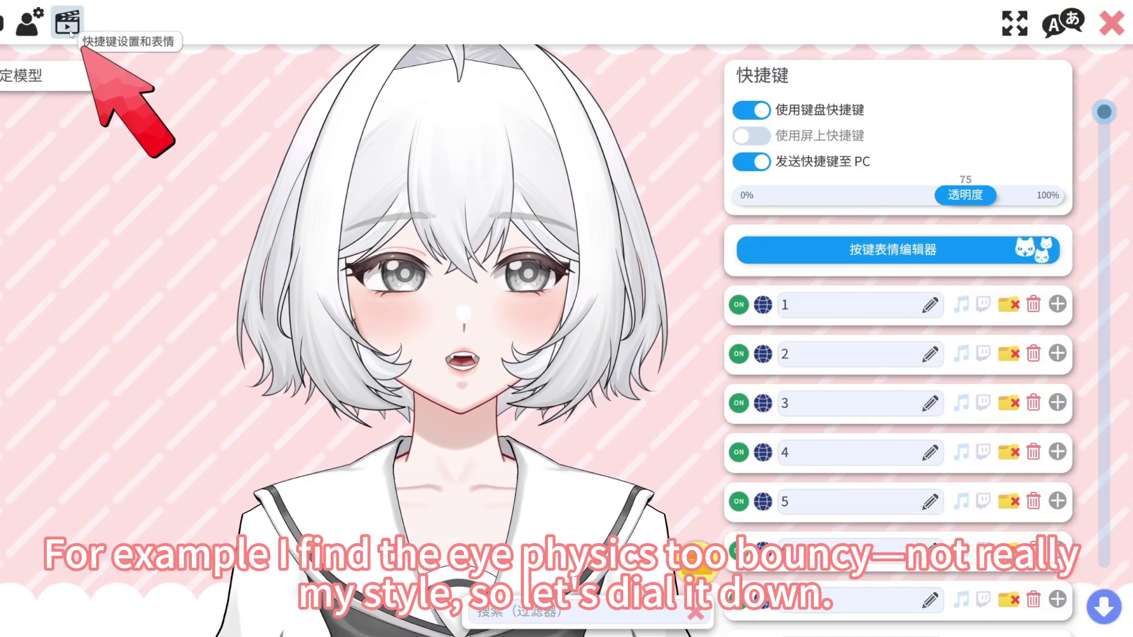
left_click(848, 248)
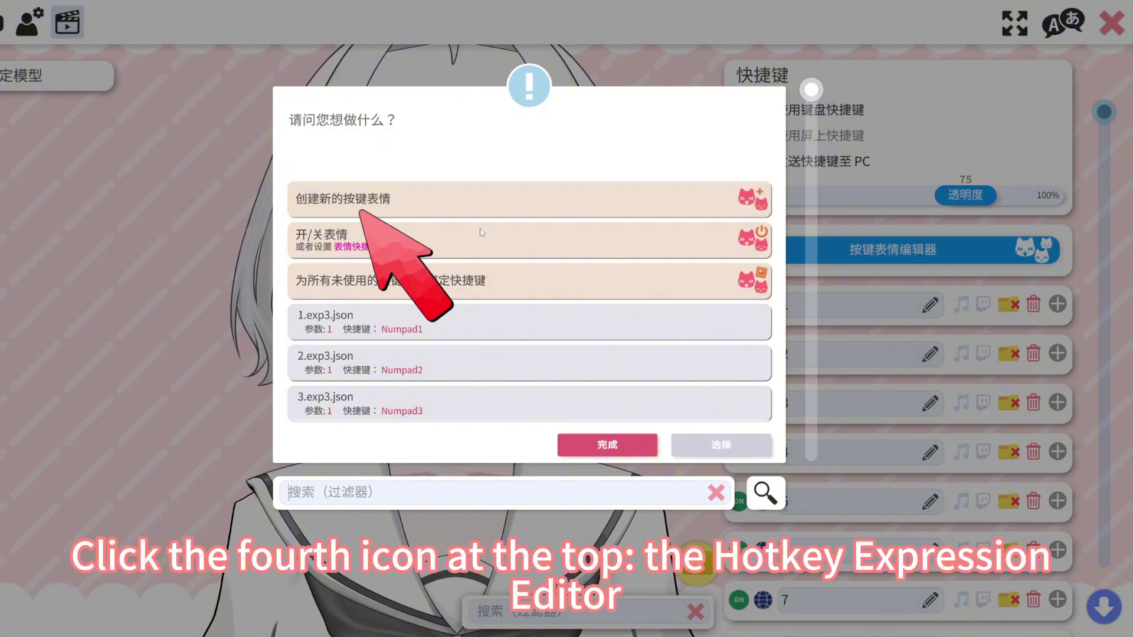
left_click(476, 208)
left_click(748, 443)
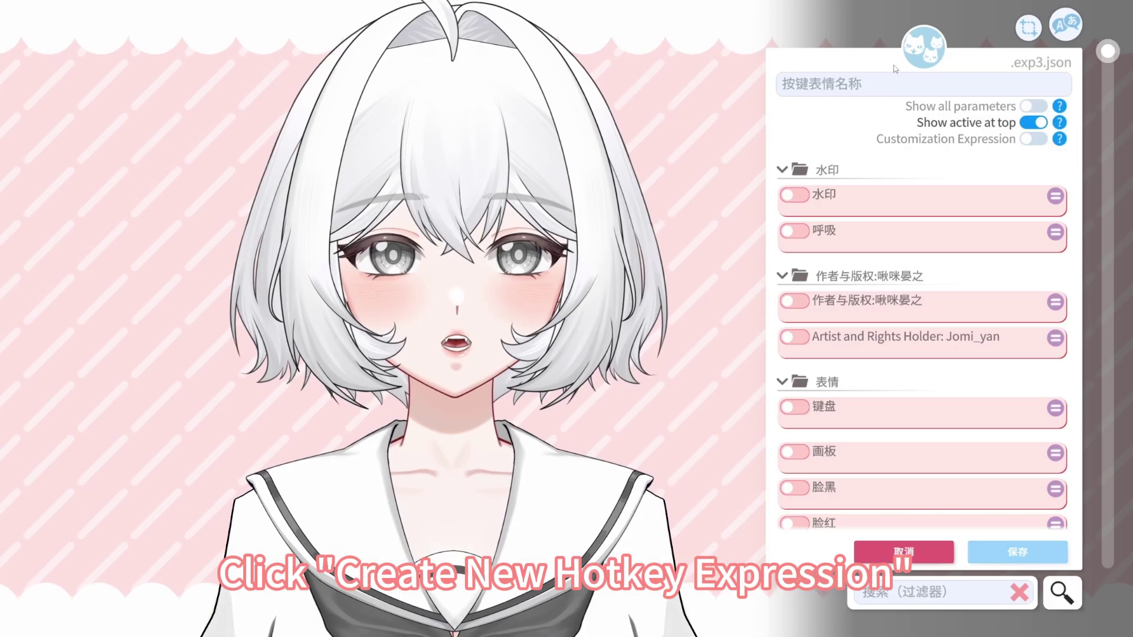
left_click(884, 88)
type("眼球物理")
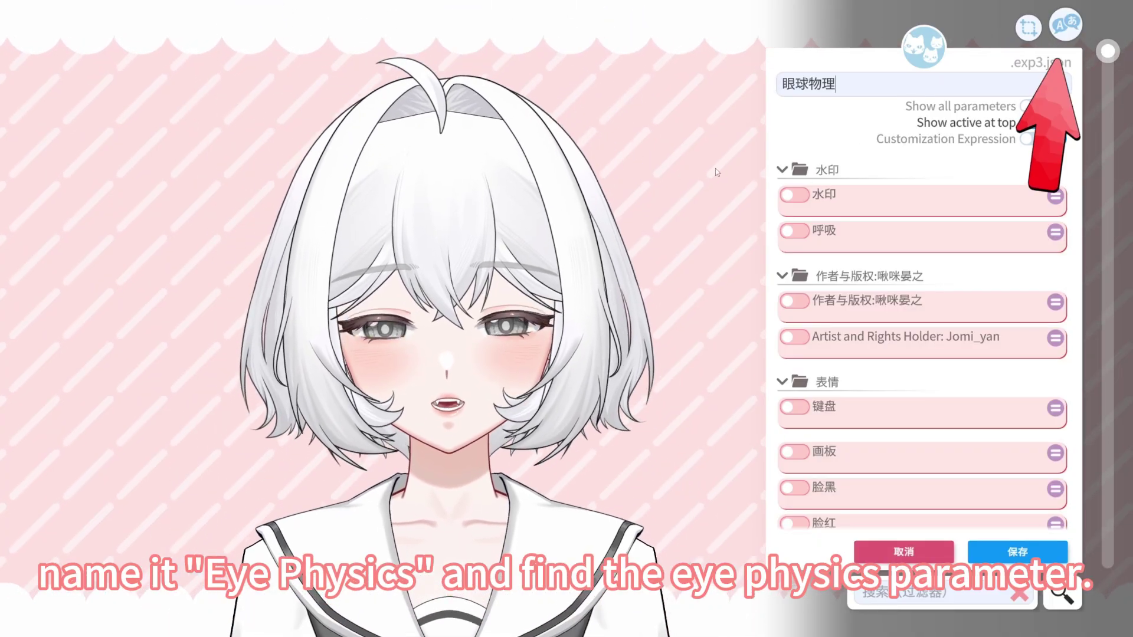
Step: Confirm 简体中文 as the parameter language and collapse the 水印, 作者与版权 and 表情 parameter groups
left_click(1065, 25)
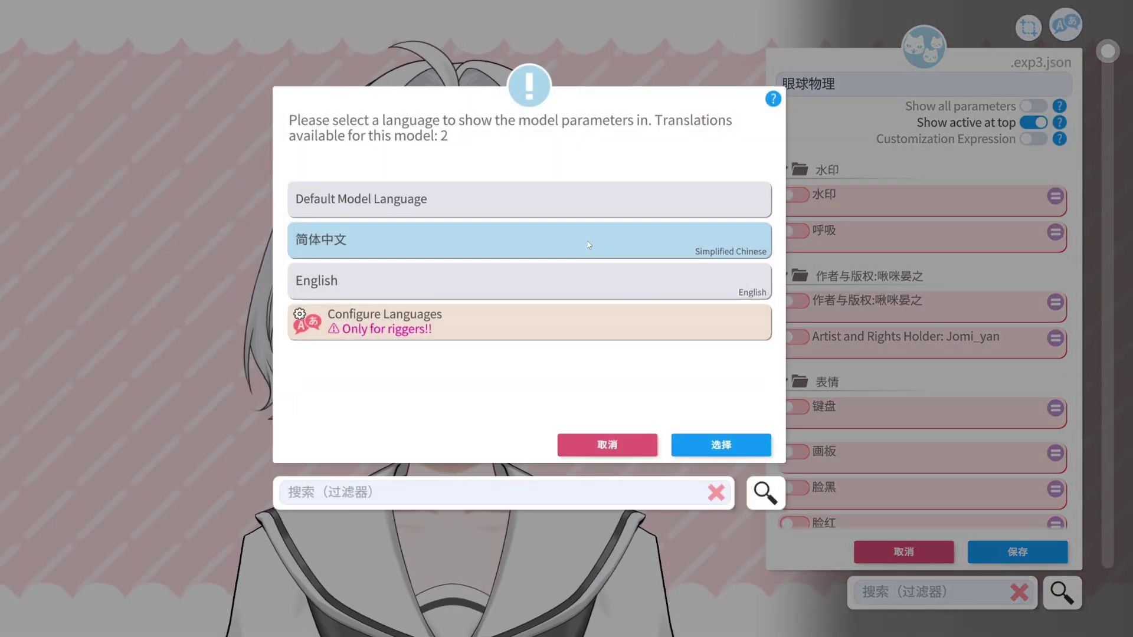
left_click(757, 440)
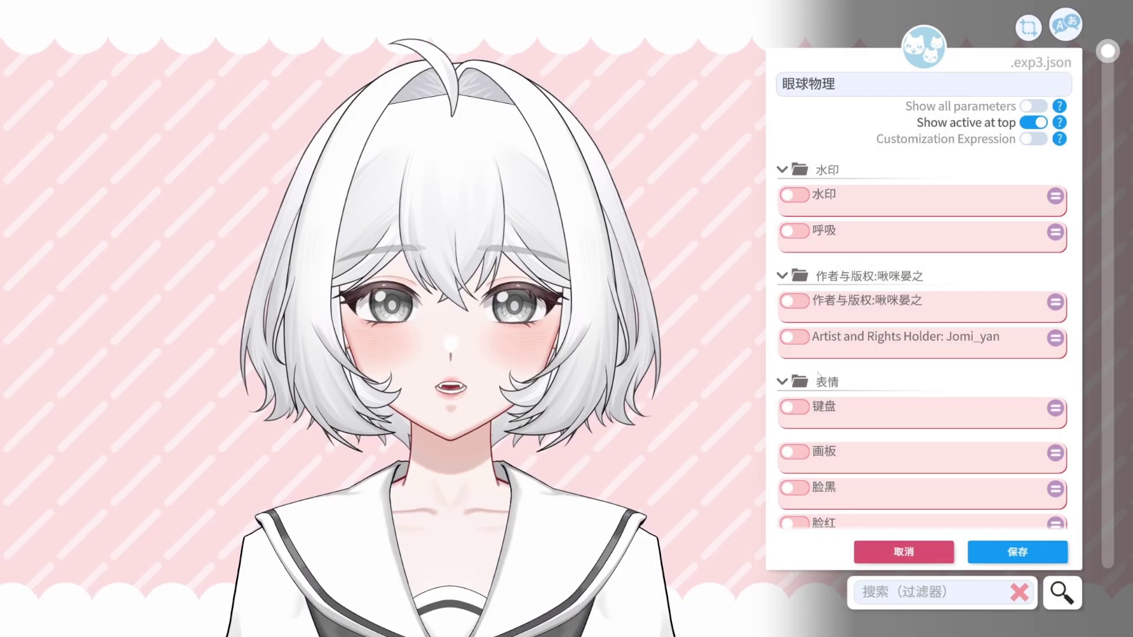
left_click(782, 170)
left_click(783, 204)
left_click(782, 237)
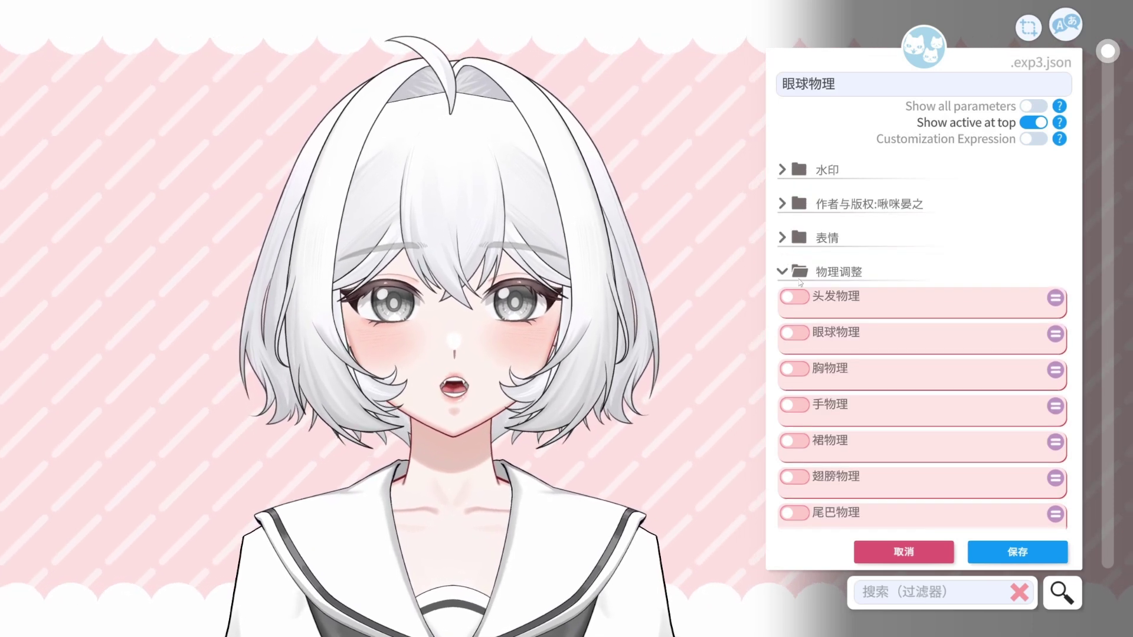
Step: Try lower values for the 眼球物理 parameter, including about 0.38, adjust 头发物理 as well and return to the hotkey expression editor
scroll(794, 269, "down", 1)
left_click(794, 297)
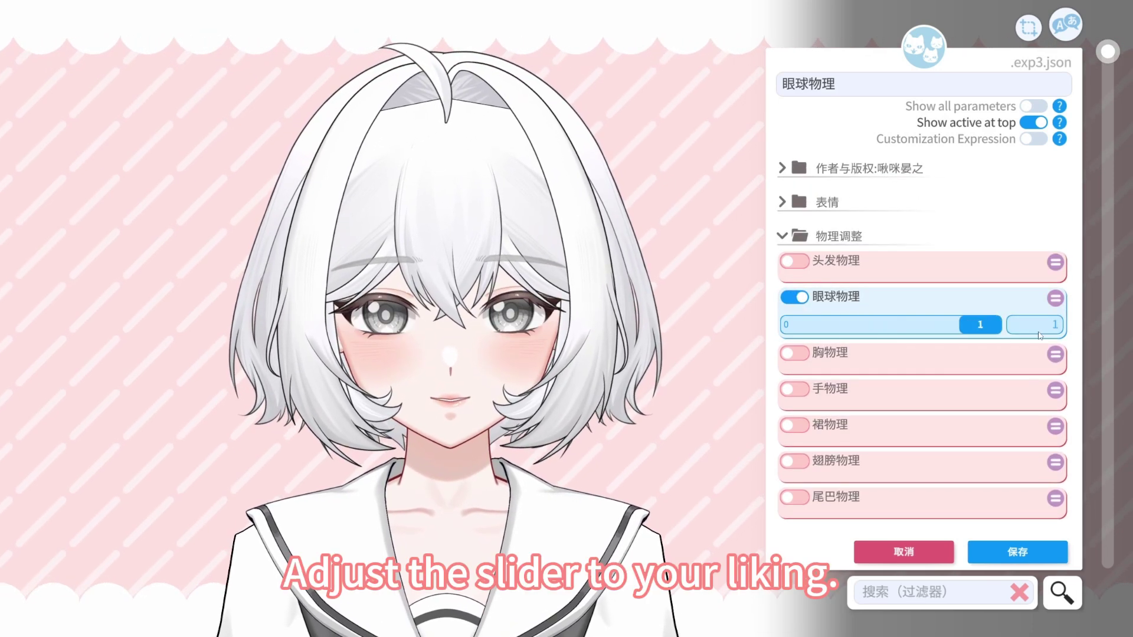
left_click_drag(962, 324, 910, 326)
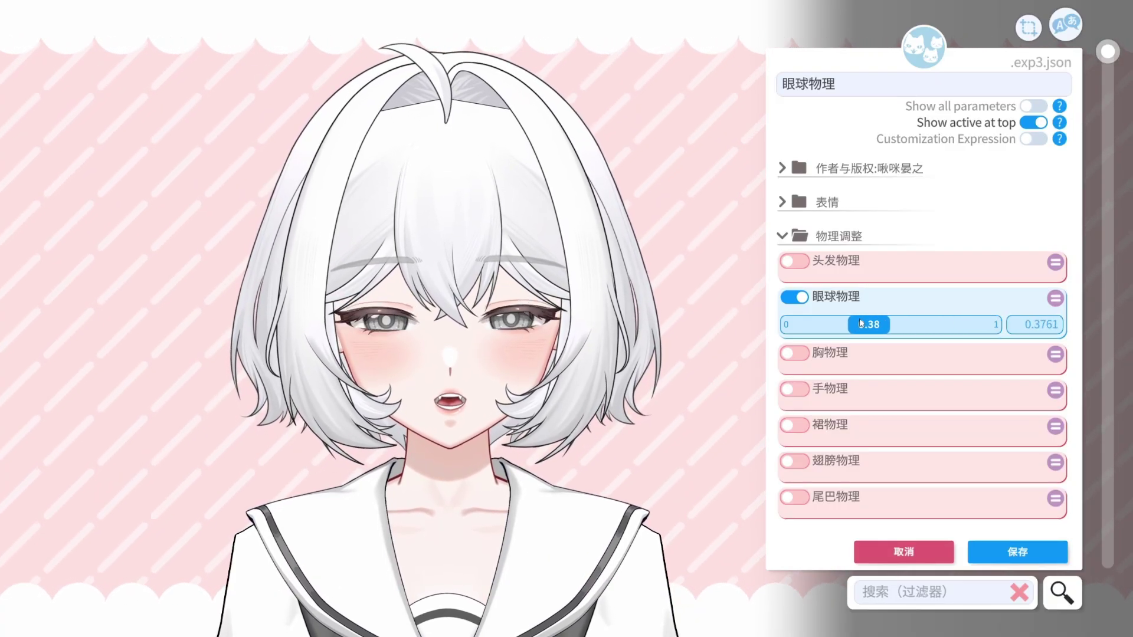
left_click_drag(868, 326, 667, 323)
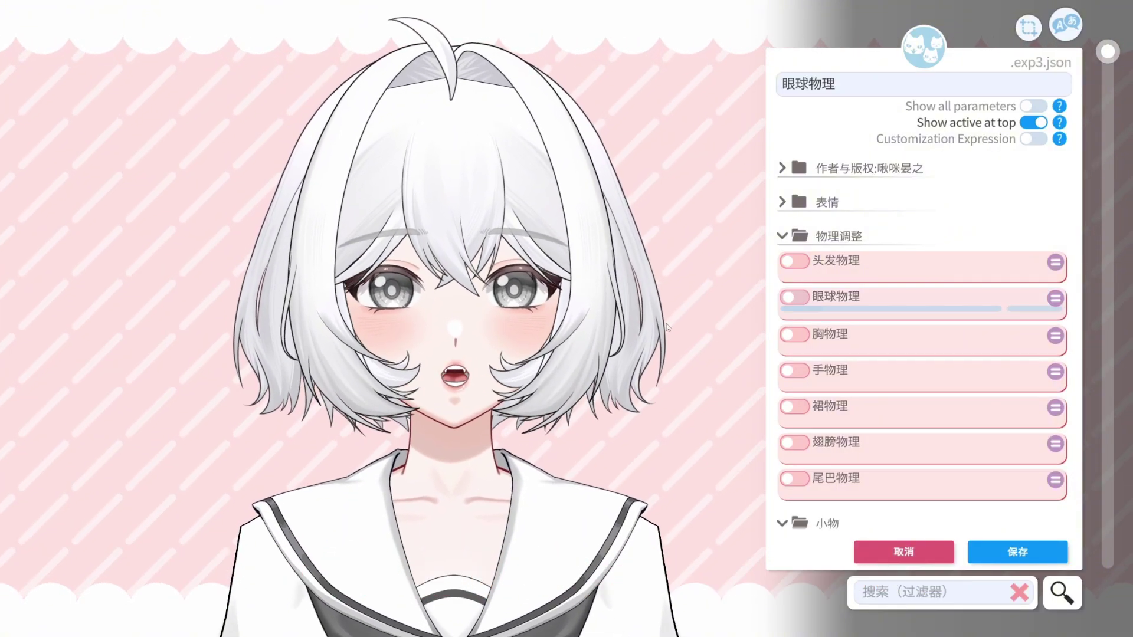
left_click(794, 261)
mouse_move(808, 288)
left_mouse_down()
mouse_move(998, 284)
mouse_move(793, 289)
left_mouse_up()
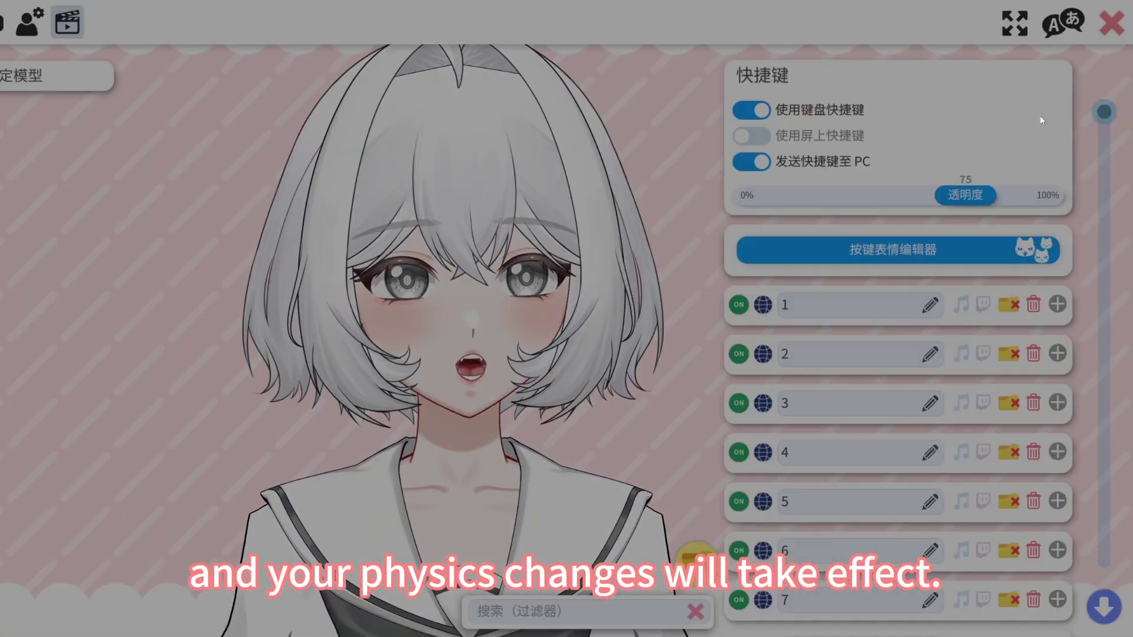
left_click(873, 249)
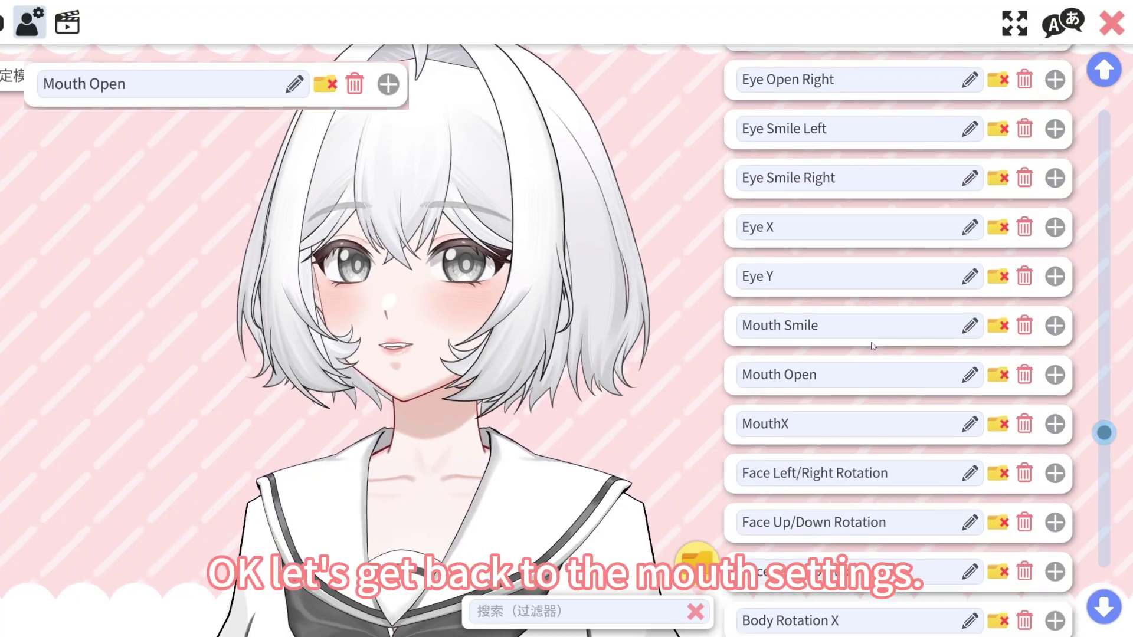
Step: Set the lower output value of the Mouth Open parameter to -0.05 and try 1 as its upper input value
scroll(1071, 215, "down", 3)
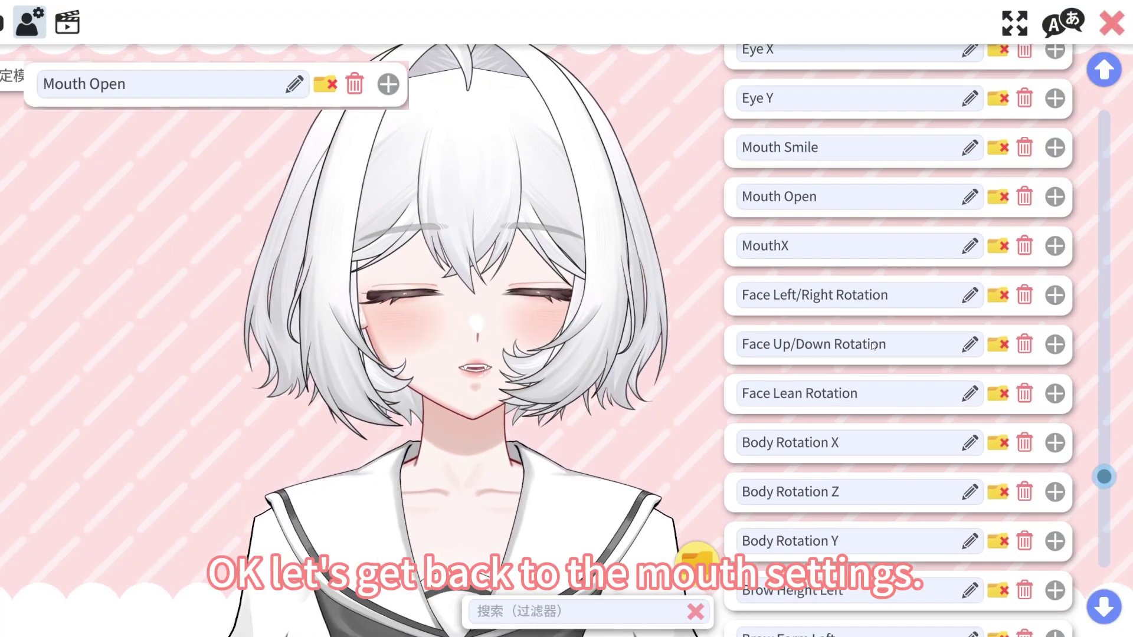
left_click(1055, 197)
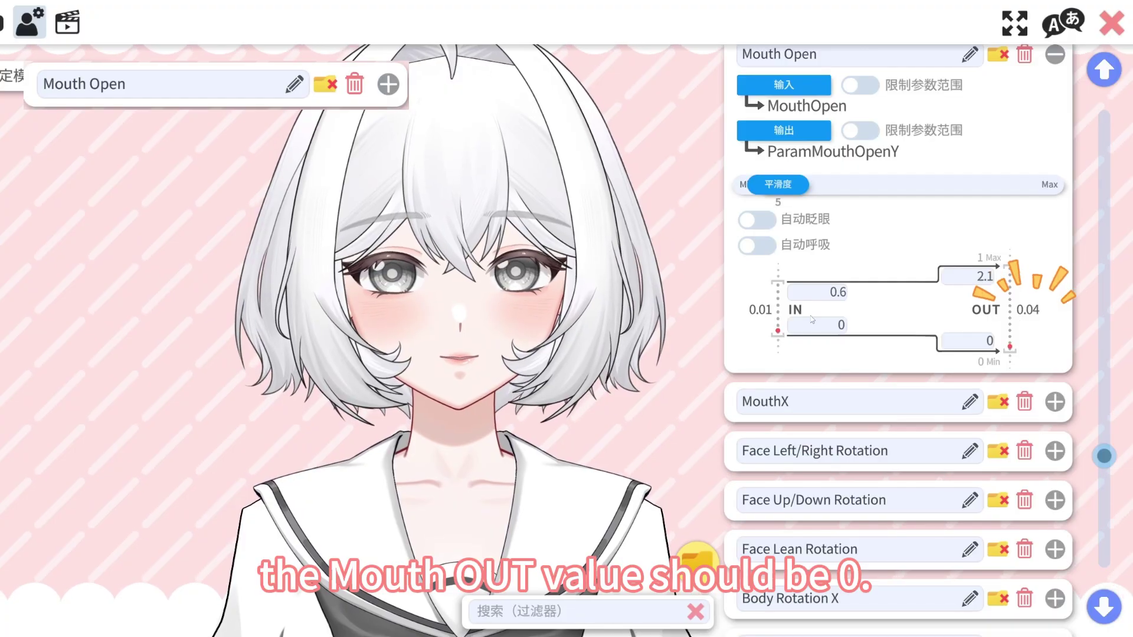
left_click(976, 341)
type("-0.05")
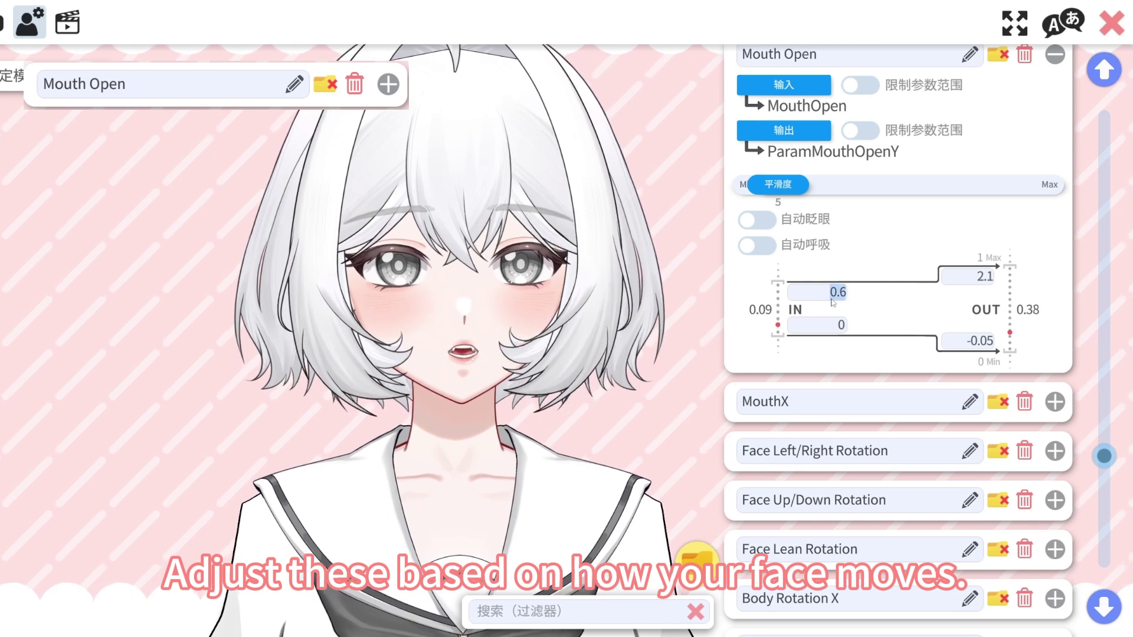
type("1")
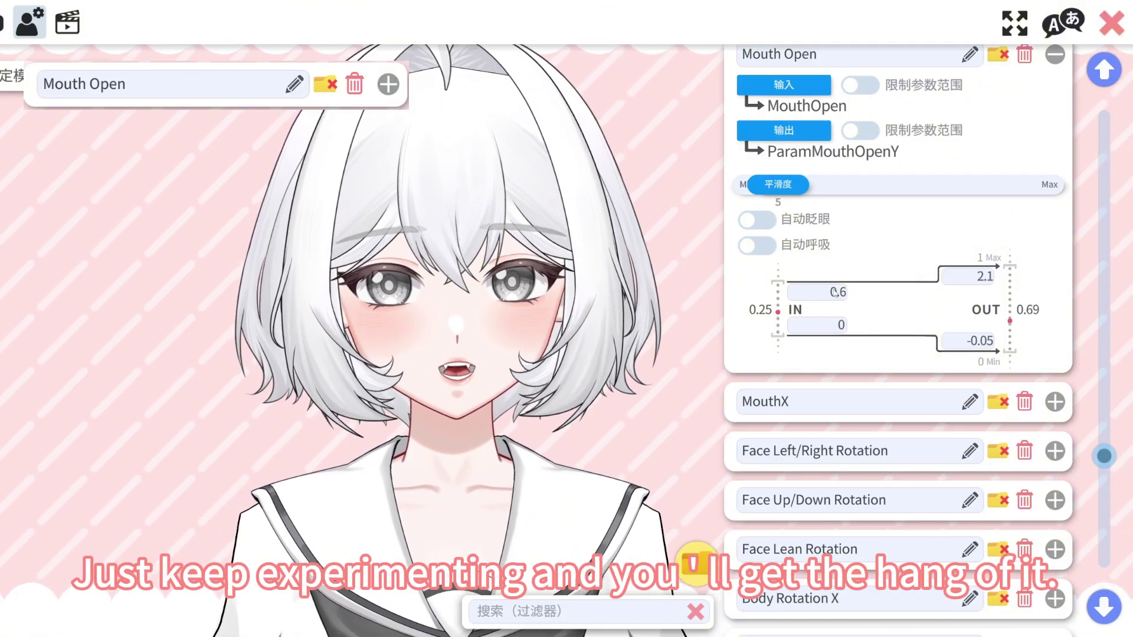
Step: Examine the smoothing and the input and output ranges of the Mouth Smile and CheekPuff parameters
scroll(911, 354, "up", 3)
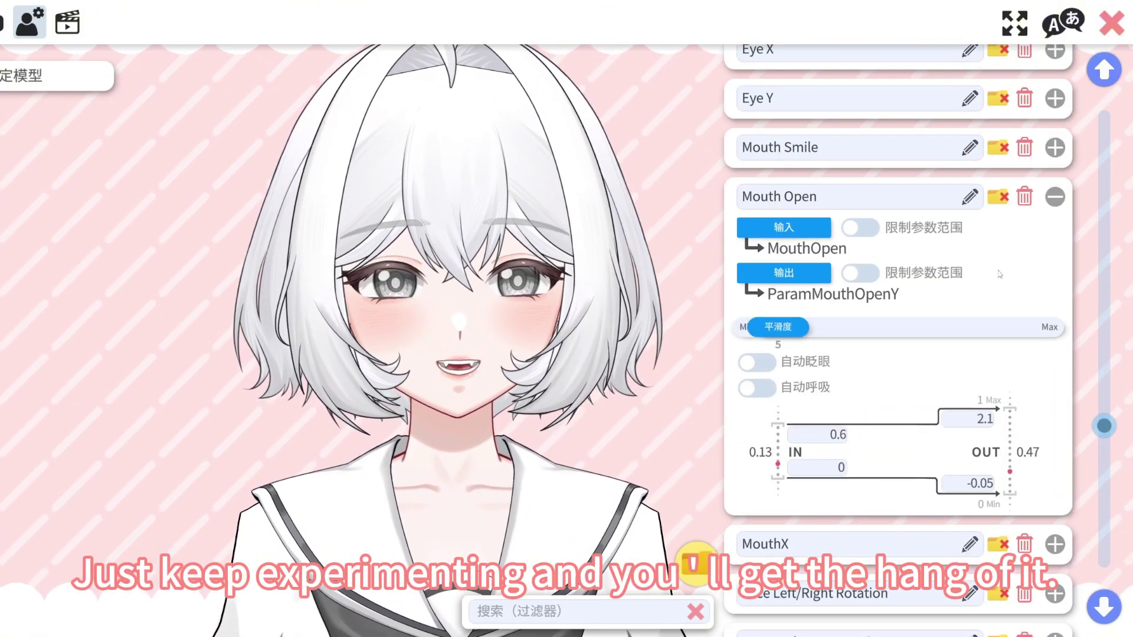
left_click(1055, 146)
scroll(782, 304, "down", 2)
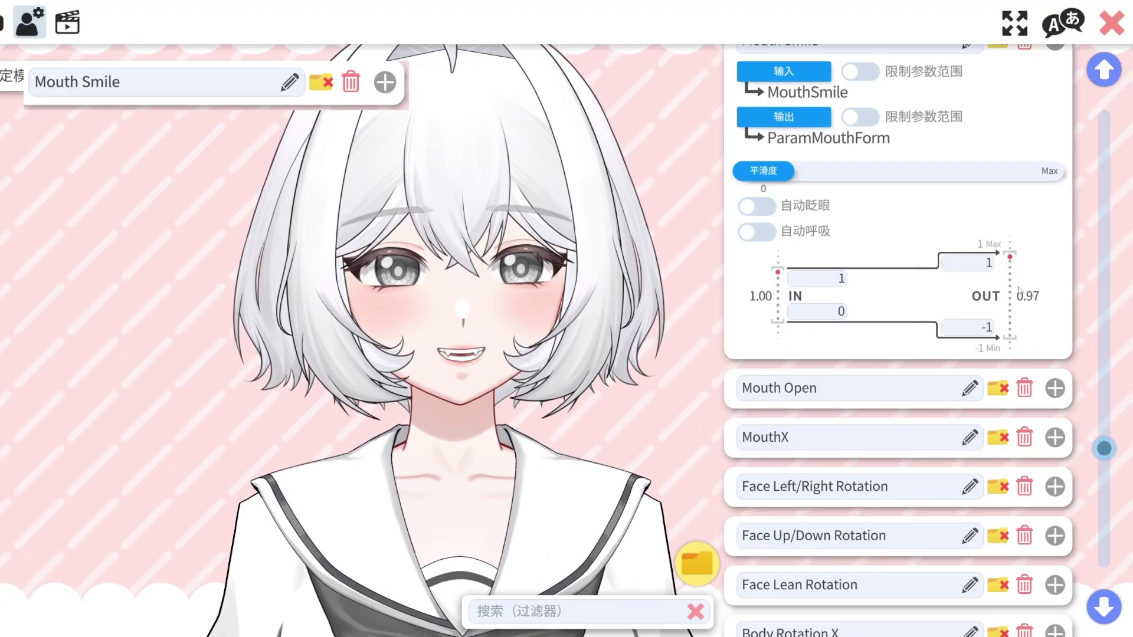
scroll(1027, 325, "down", 10)
left_click(1054, 423)
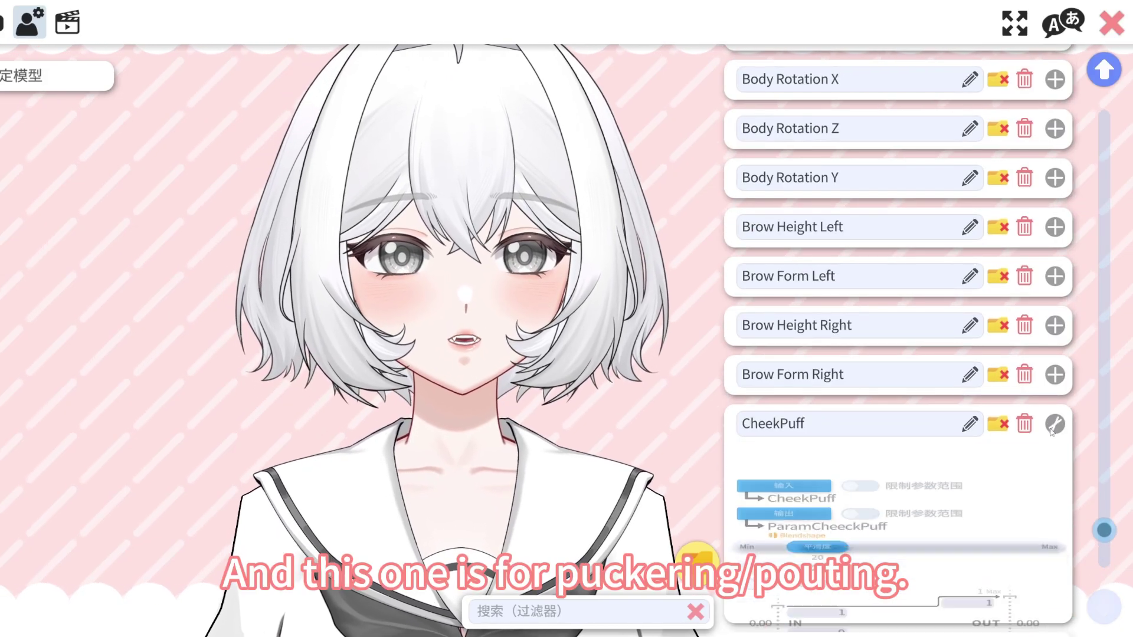
scroll(1038, 413, "down", 3)
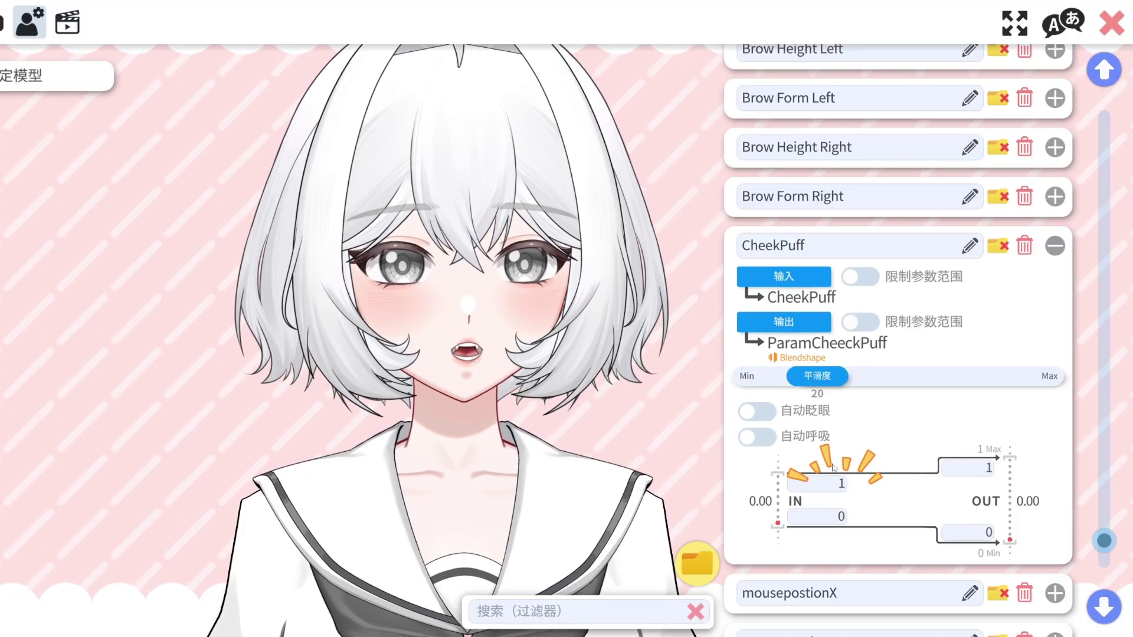
Step: Examine the input and output ranges of the MouthX parameter, collapse it and return to Mouth Open
scroll(887, 370, "up", 5)
left_click(813, 239)
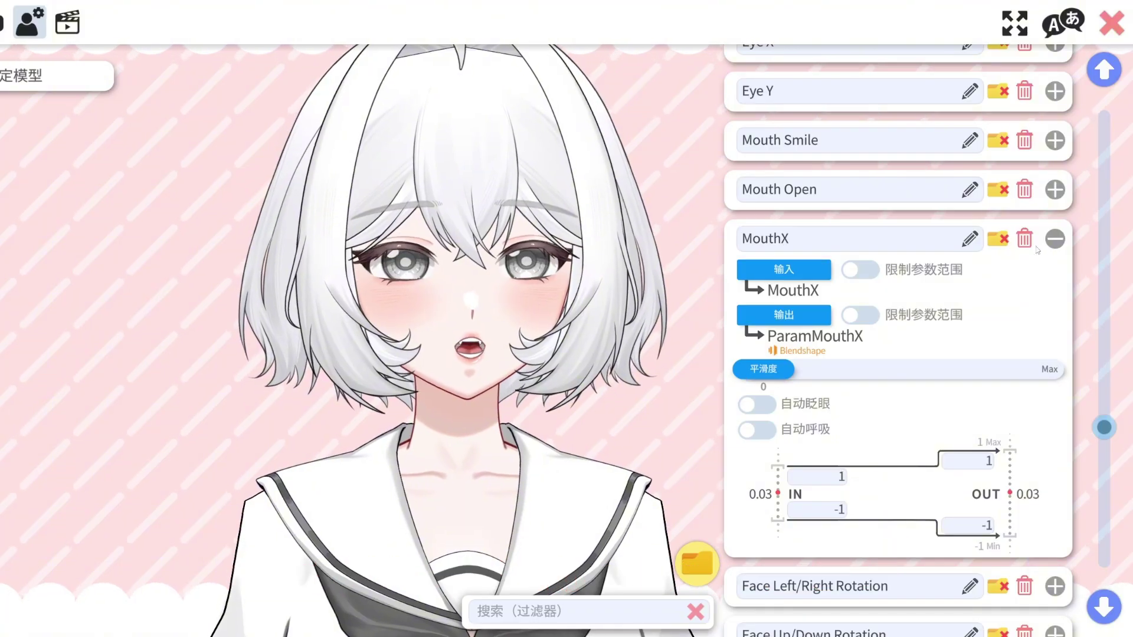
left_click(1055, 238)
left_click(1055, 189)
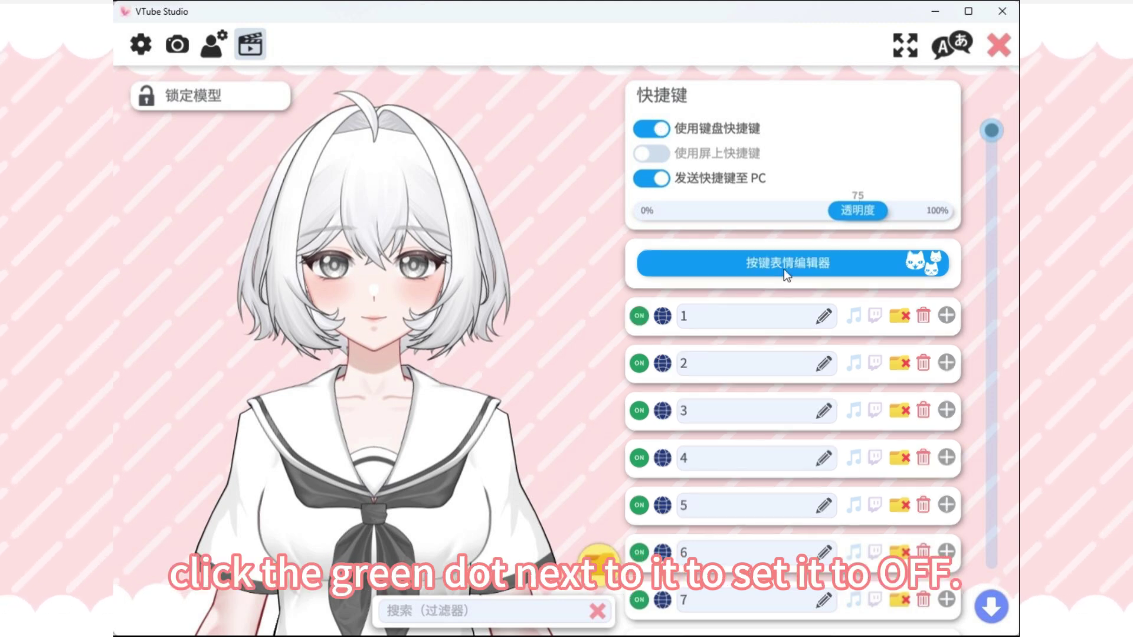
Step: Create another new hotkey expression in the hotkey expression editor and name it 演示
left_click(783, 264)
left_click(600, 304)
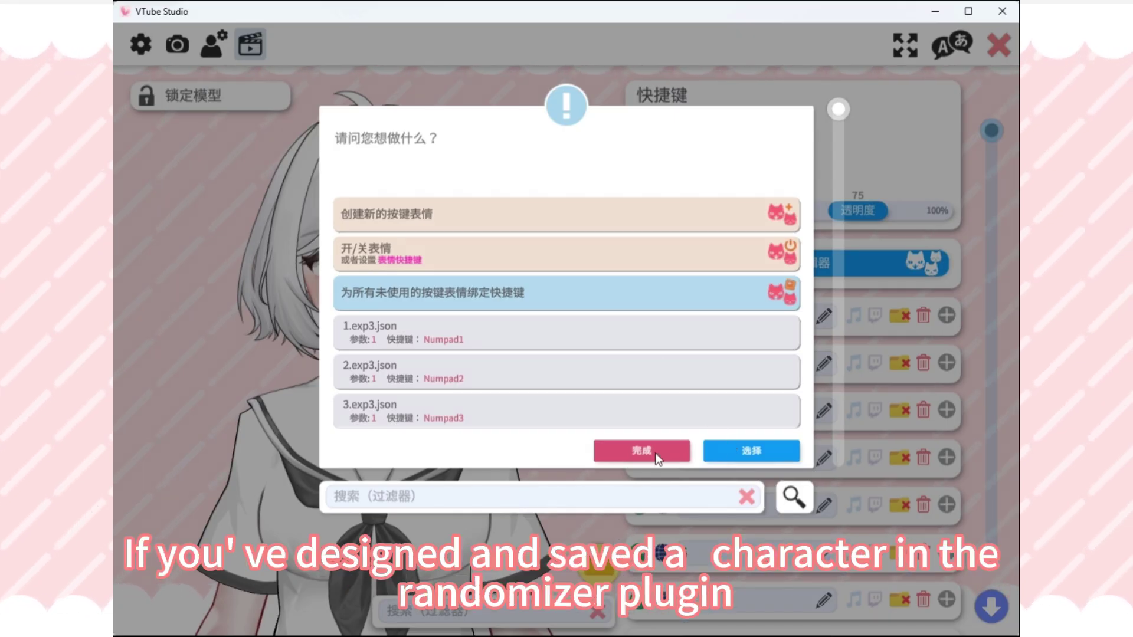
left_click(585, 218)
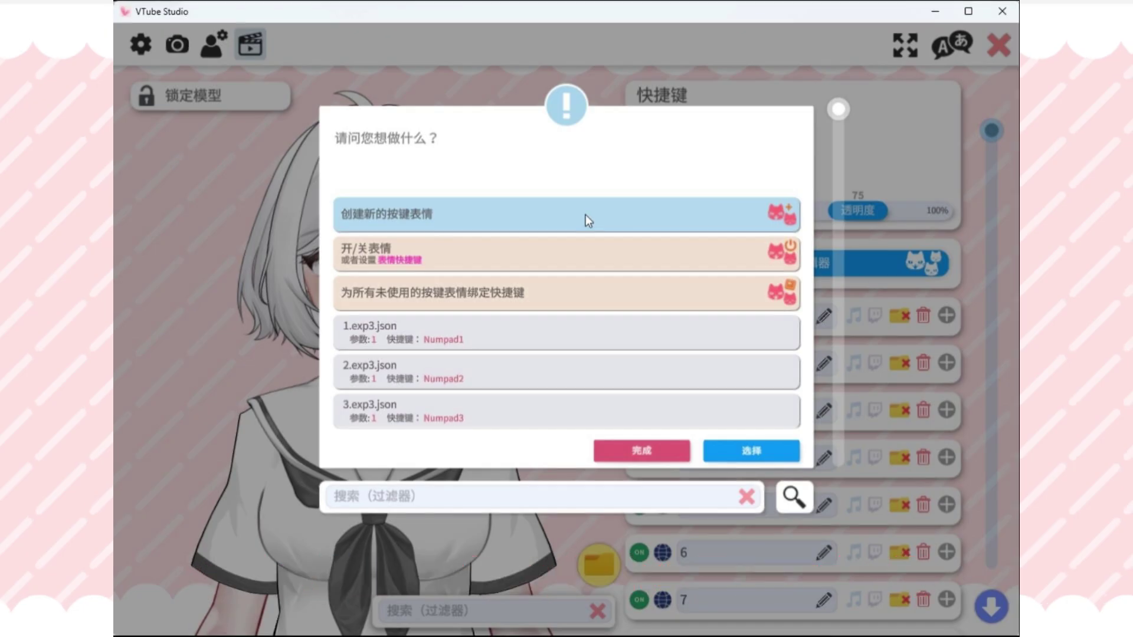
left_click(760, 445)
left_click(788, 100)
type("yans")
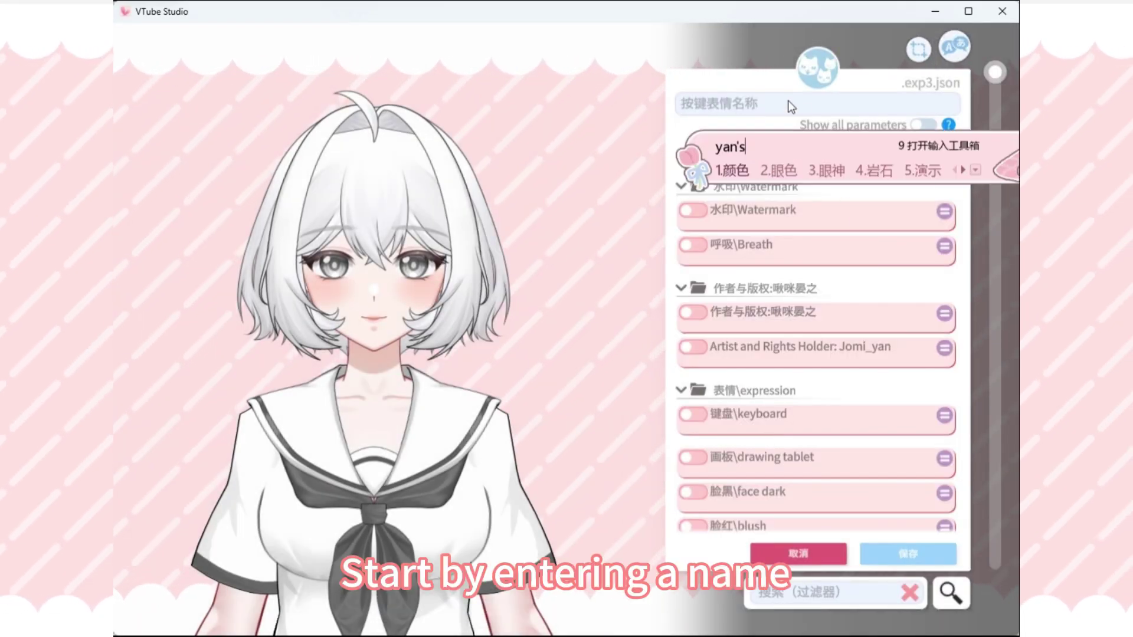
type("hi")
key("space")
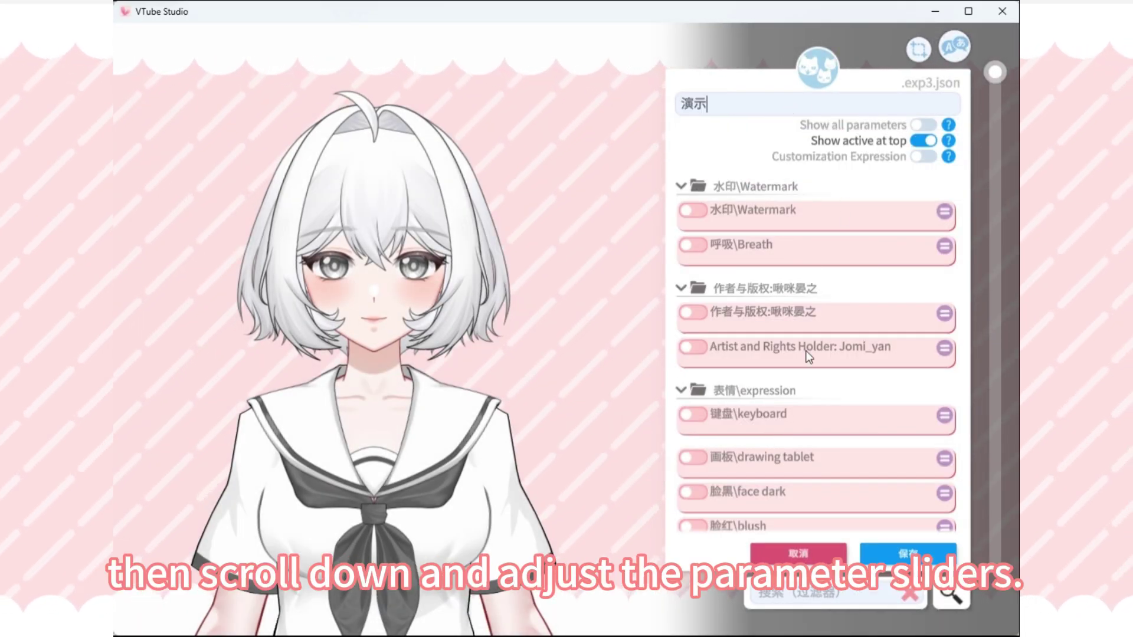
Step: Set the display language of the model parameters to 简体中文
scroll(801, 370, "down", 2)
scroll(807, 359, "up", 1)
left_click(952, 48)
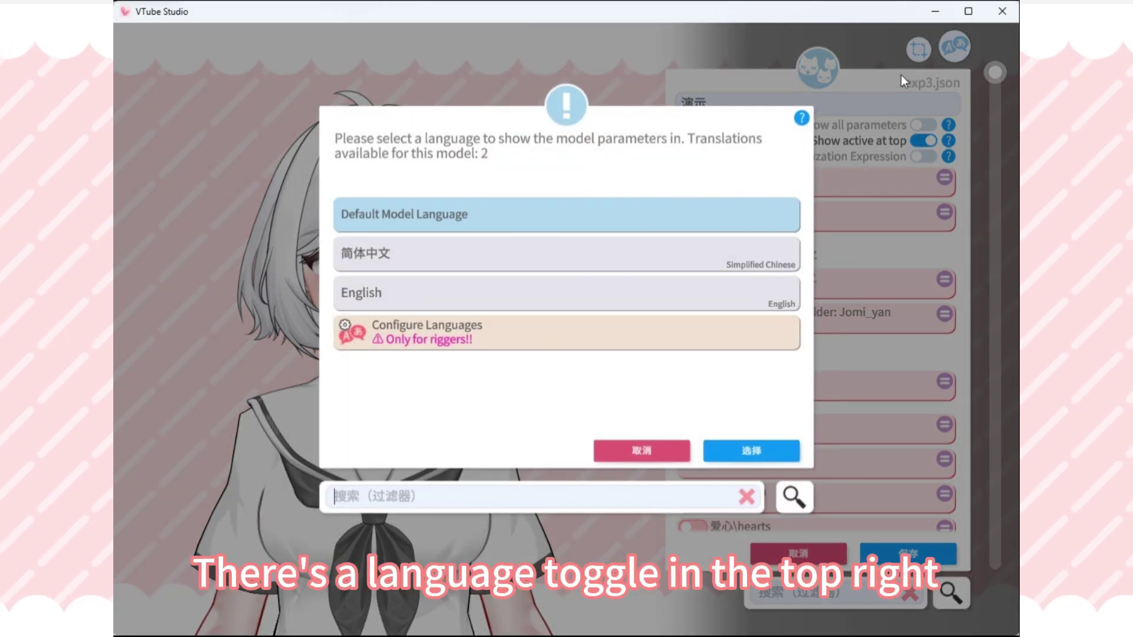
left_click(543, 255)
left_click(750, 451)
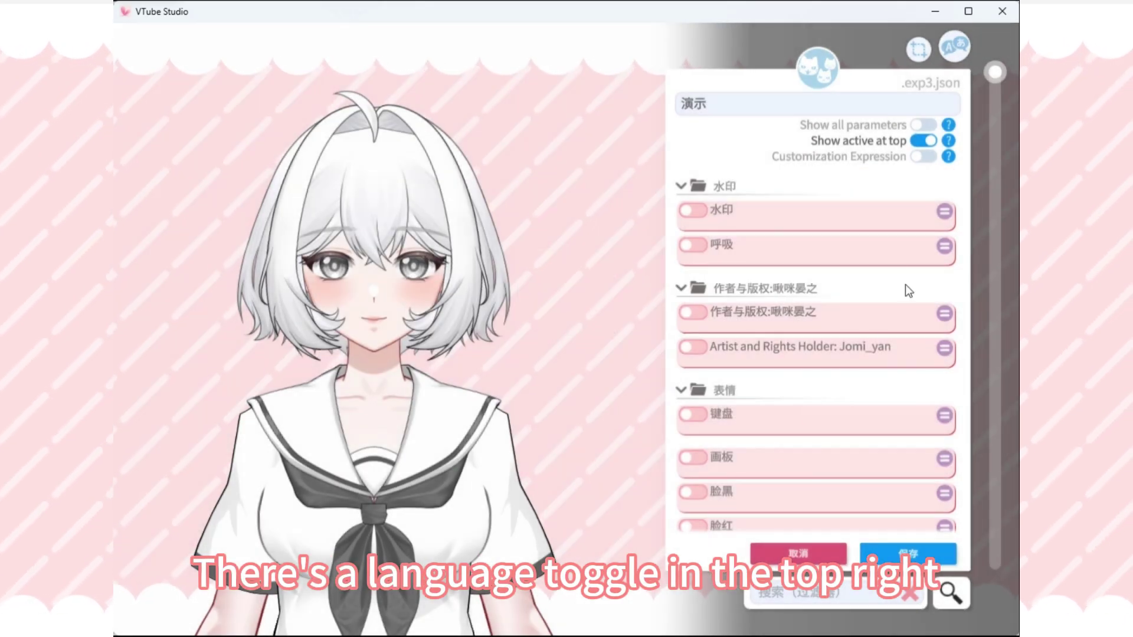
Step: Collapse the author and rights holder parameter group and set the display language of the model parameters to English
left_click(681, 288)
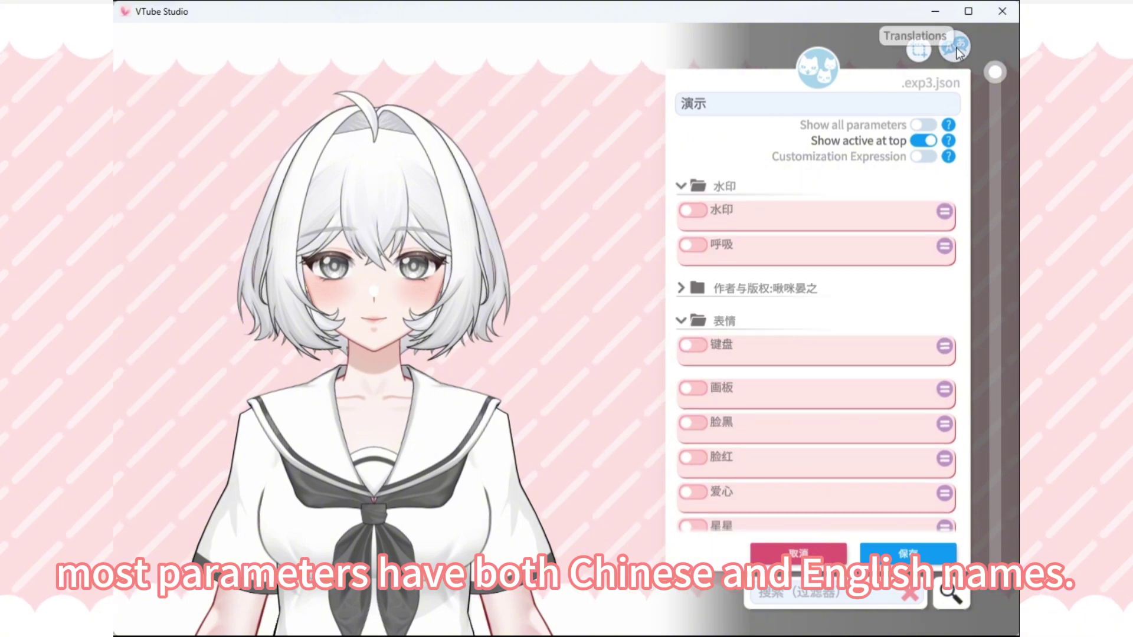
left_click(952, 49)
left_click(531, 292)
left_click(749, 451)
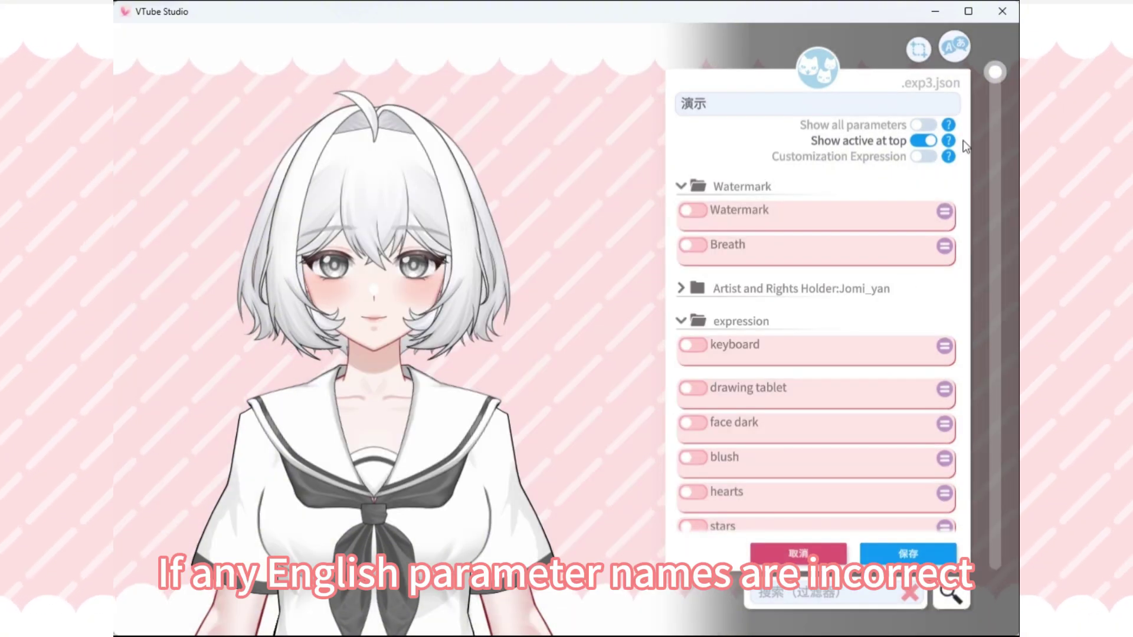
left_click_drag(995, 72, 994, 136)
Step: Enable language configuration for the model parameters and open the Watermark parameter's English translation for editing
left_click(952, 49)
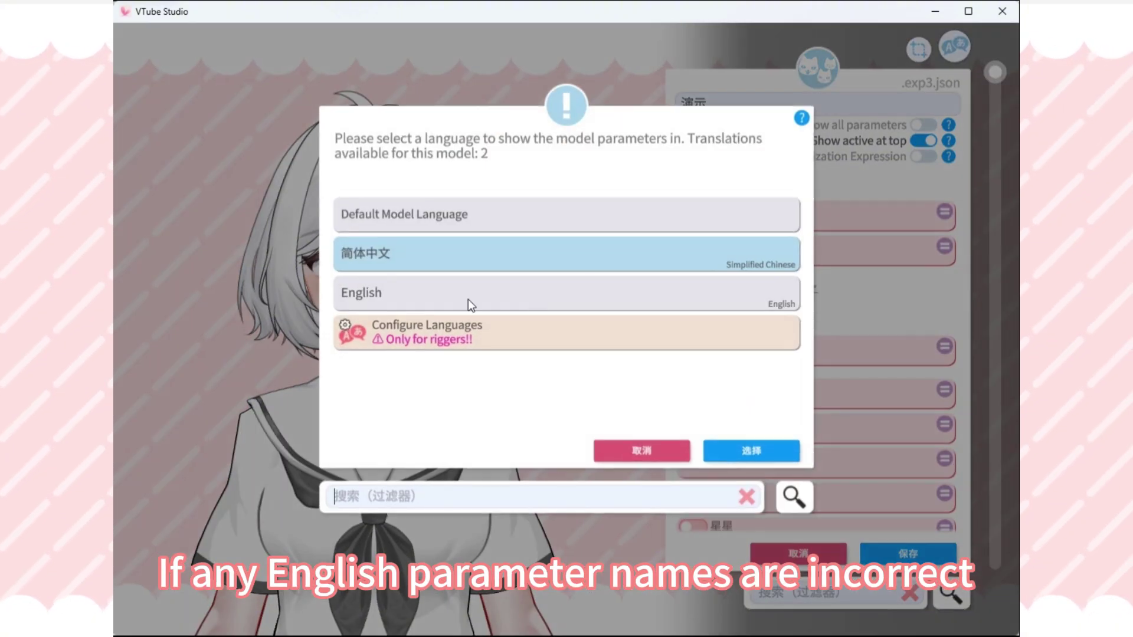
left_click(420, 349)
left_click(727, 451)
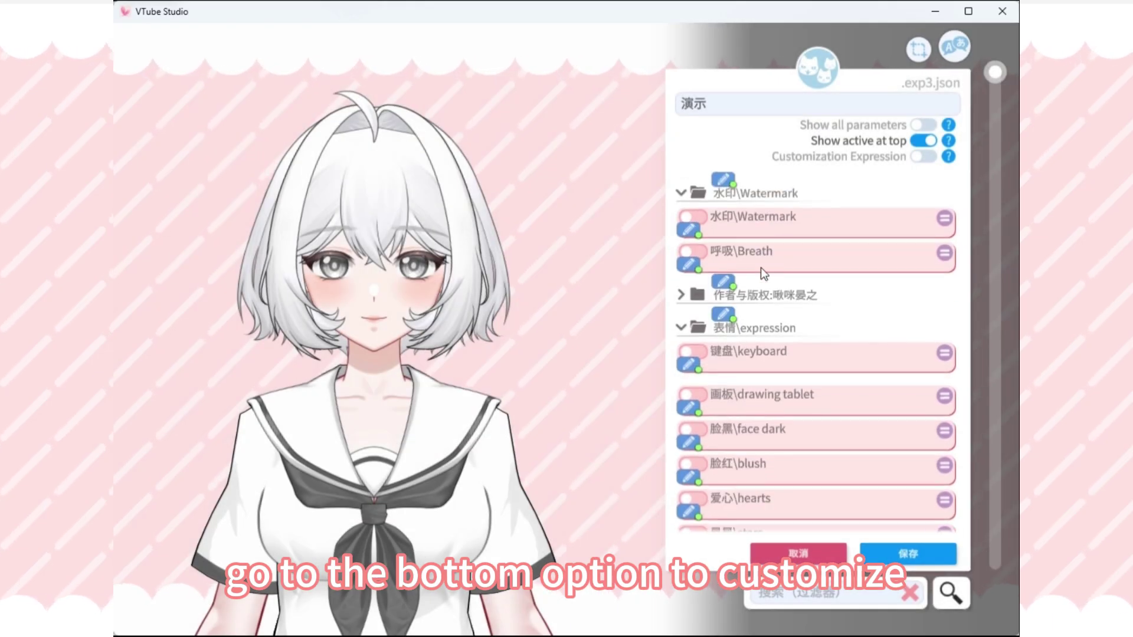
left_click(689, 224)
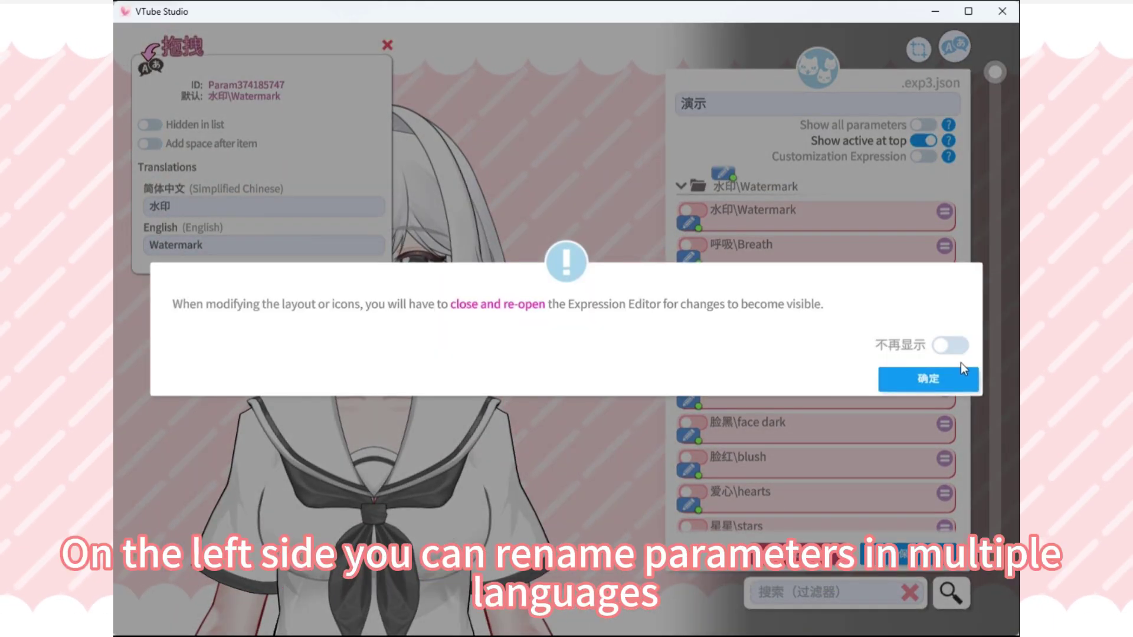
left_click(932, 379)
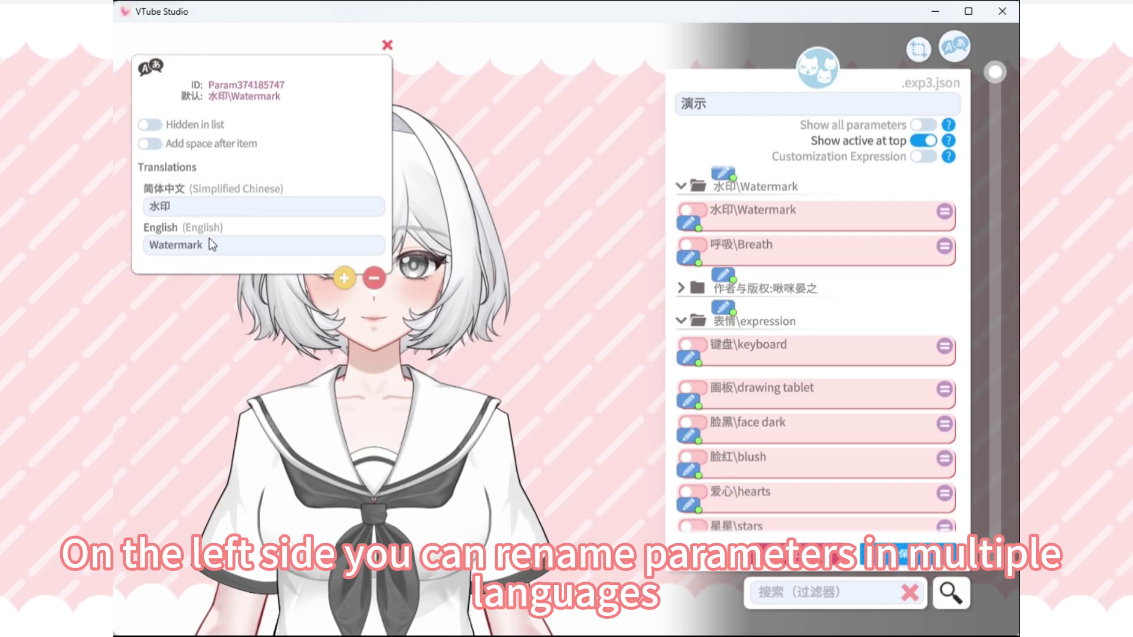
left_click(239, 246)
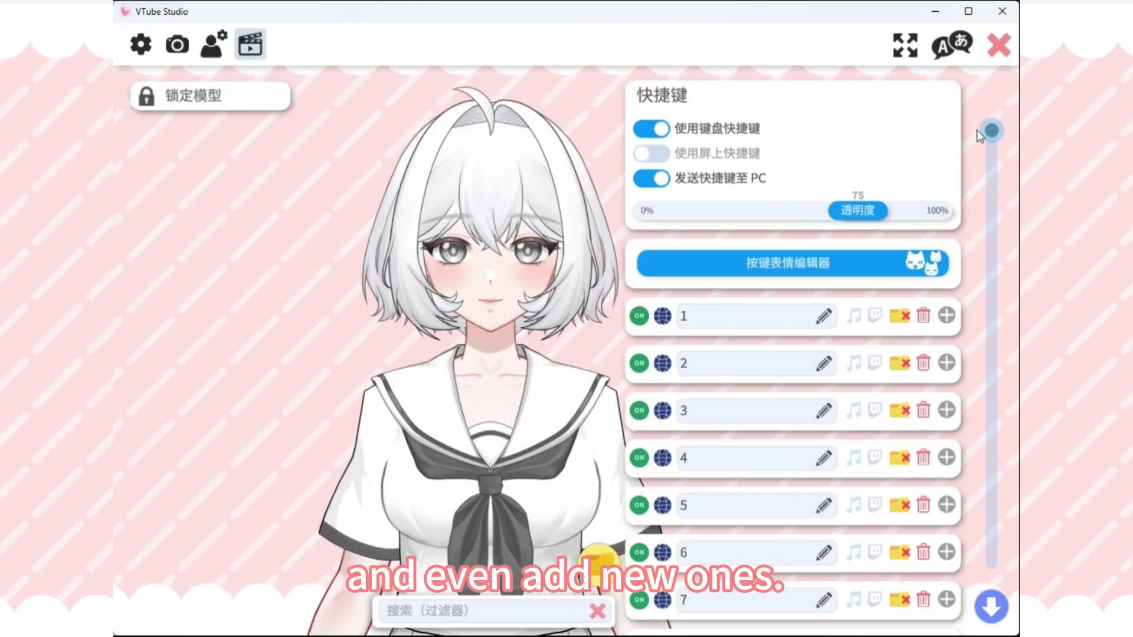
Step: Add a new hotkey at the end of the hotkey list and browse the hotkey actions available for it
left_click_drag(991, 132, 991, 566)
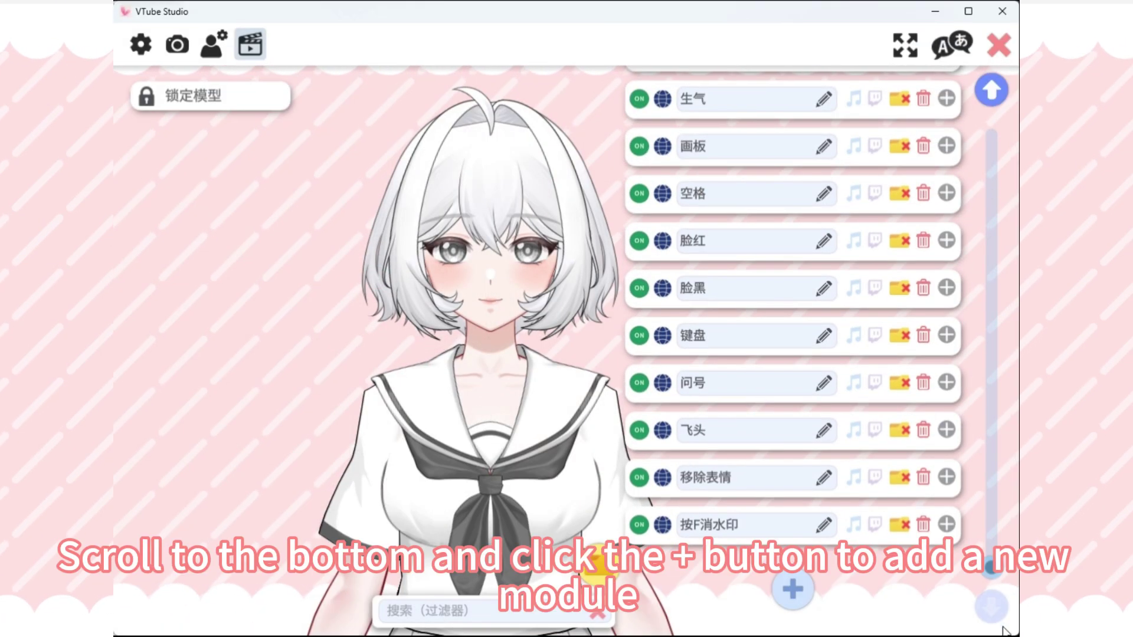
left_click(791, 587)
scroll(777, 386, "down", 2)
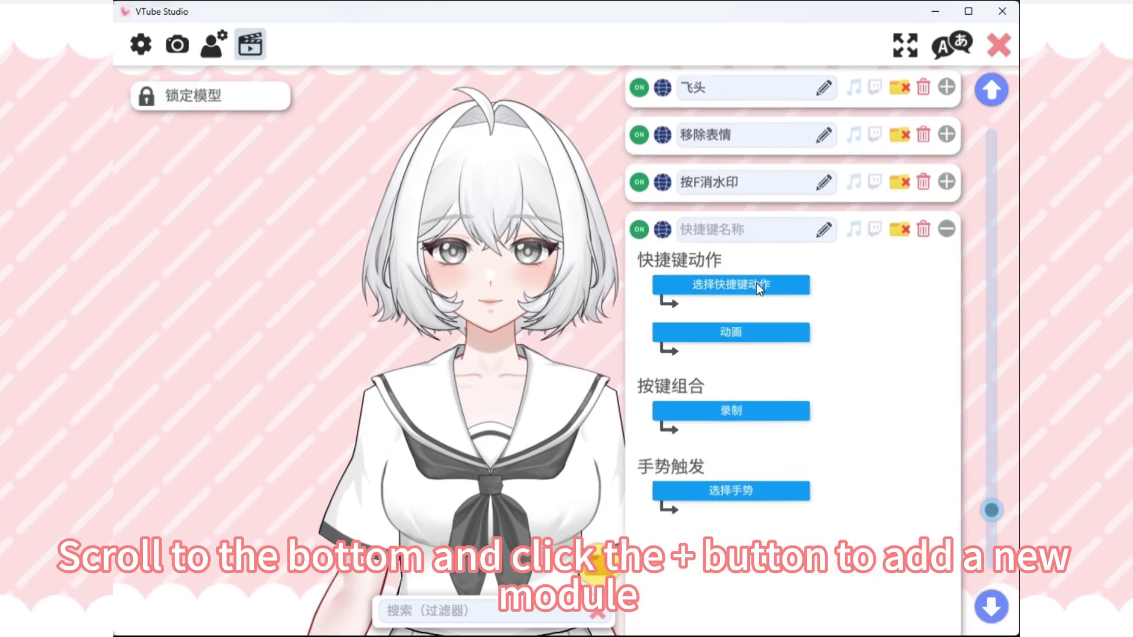
left_click(756, 285)
scroll(430, 360, "down", 5)
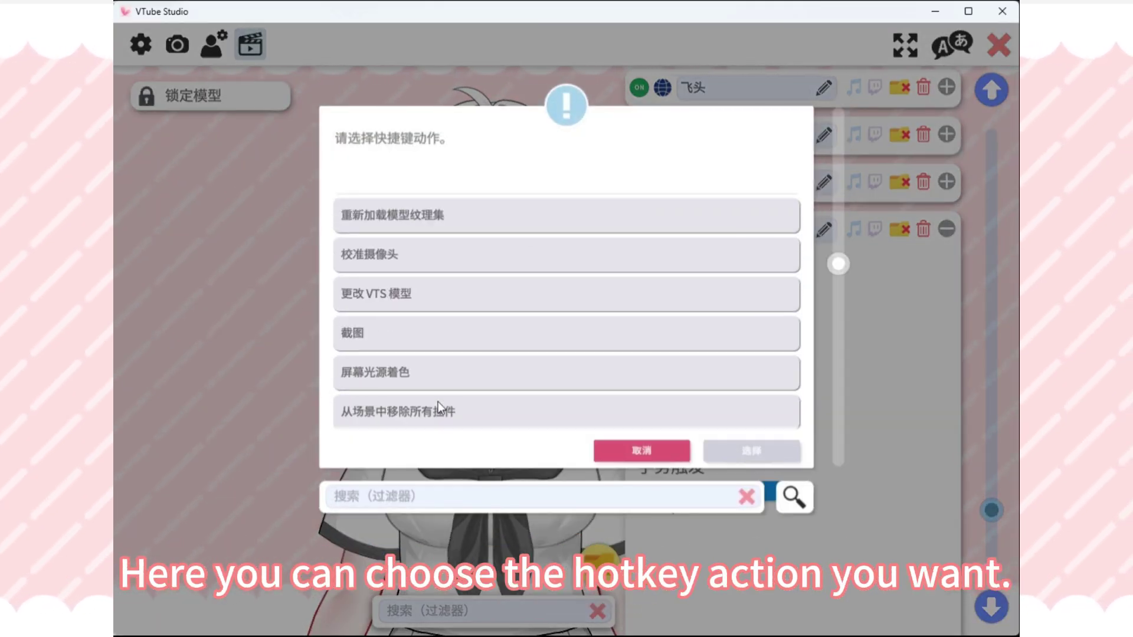
scroll(440, 401, "down", 6)
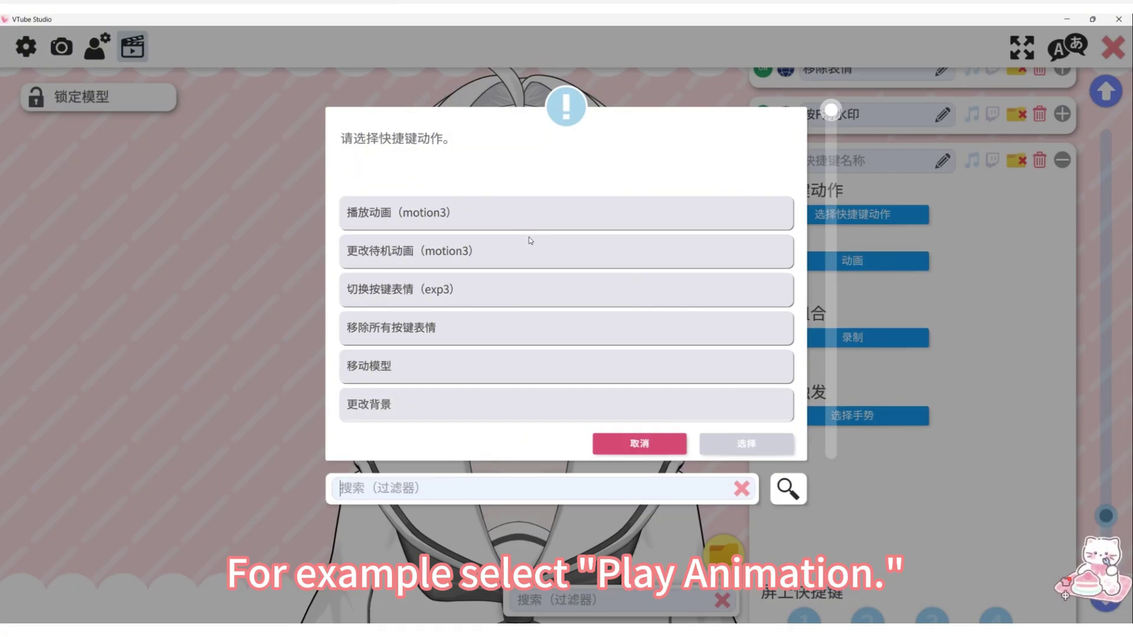
Step: Try the 播放动画（motion3） and 更改待机动画（motion3） actions for the new hotkey, viewing the selectable animation files
left_click(531, 214)
left_click(746, 443)
left_click(852, 260)
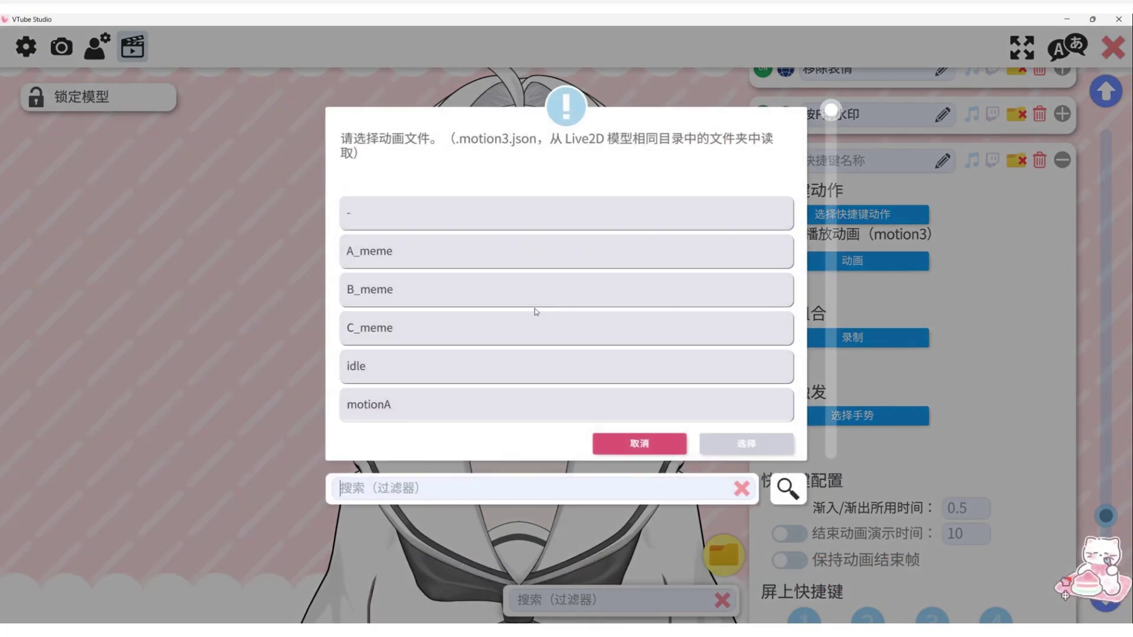
left_click(672, 443)
left_click(852, 214)
left_click(619, 252)
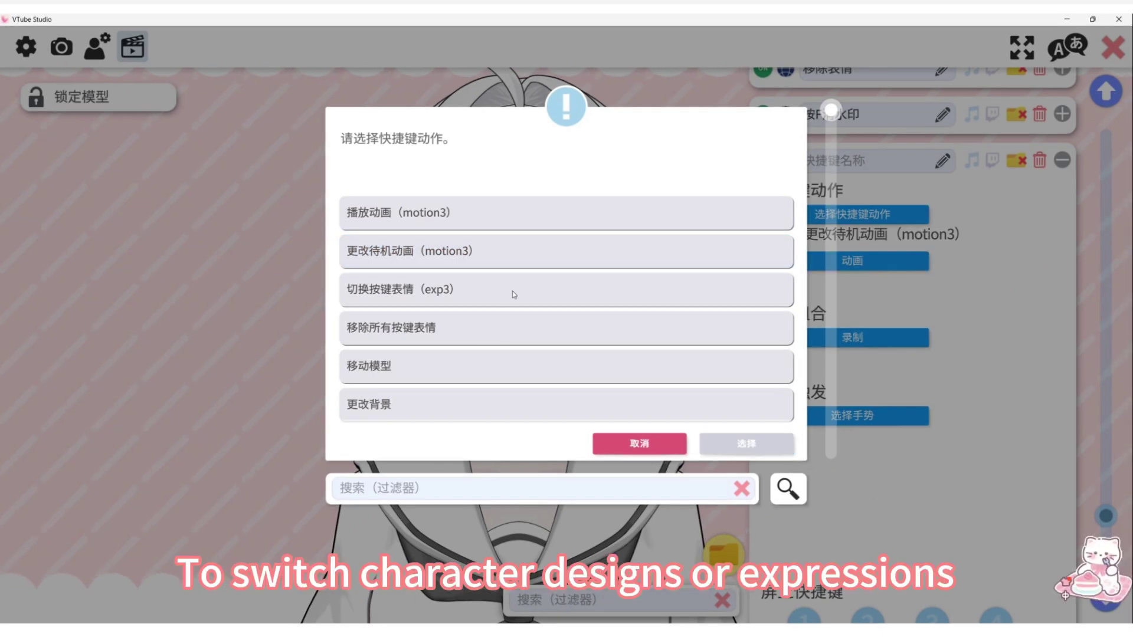
Step: Set the new hotkey's action to 切换按键表情（exp3） and assign it the expression file 演示1
left_click(512, 292)
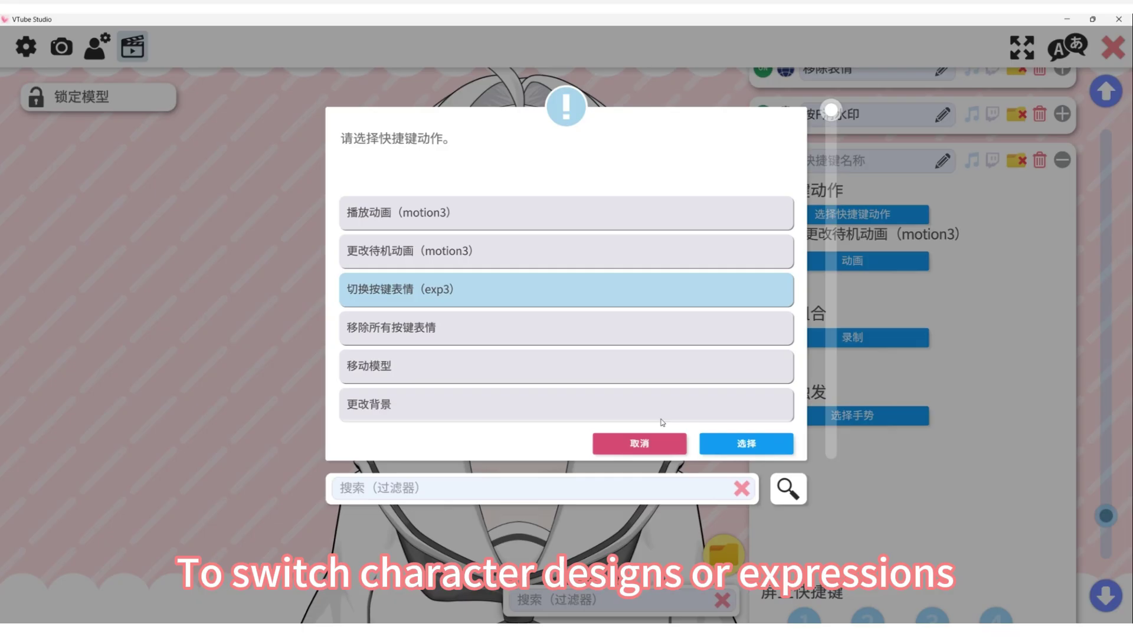
left_click(747, 444)
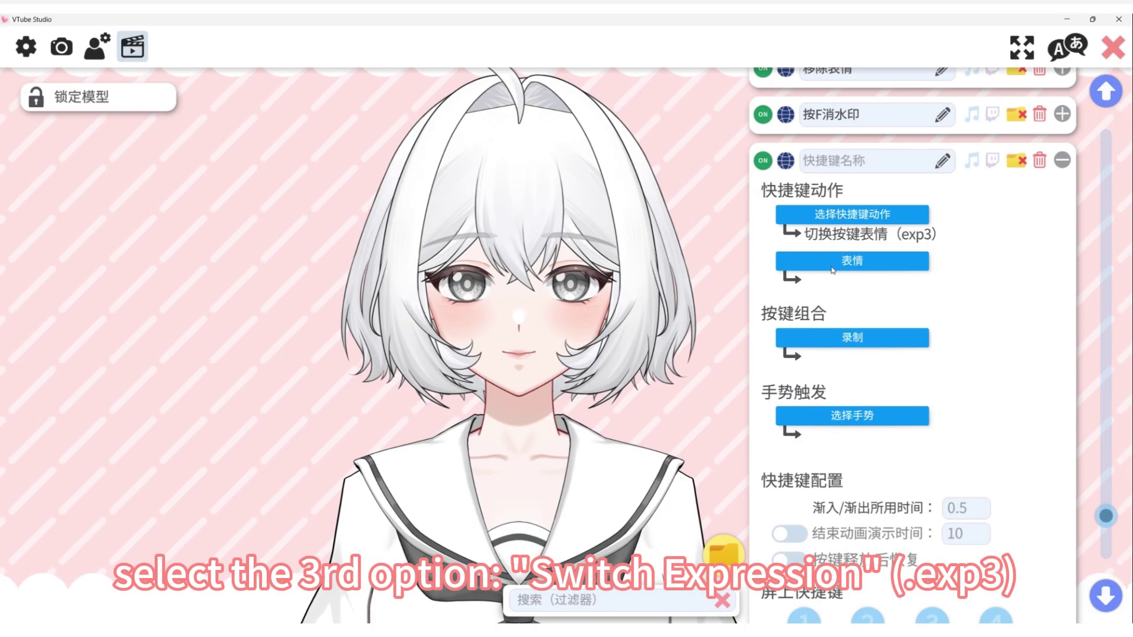
left_click(851, 260)
scroll(557, 316, "down", 2)
scroll(557, 315, "down", 10)
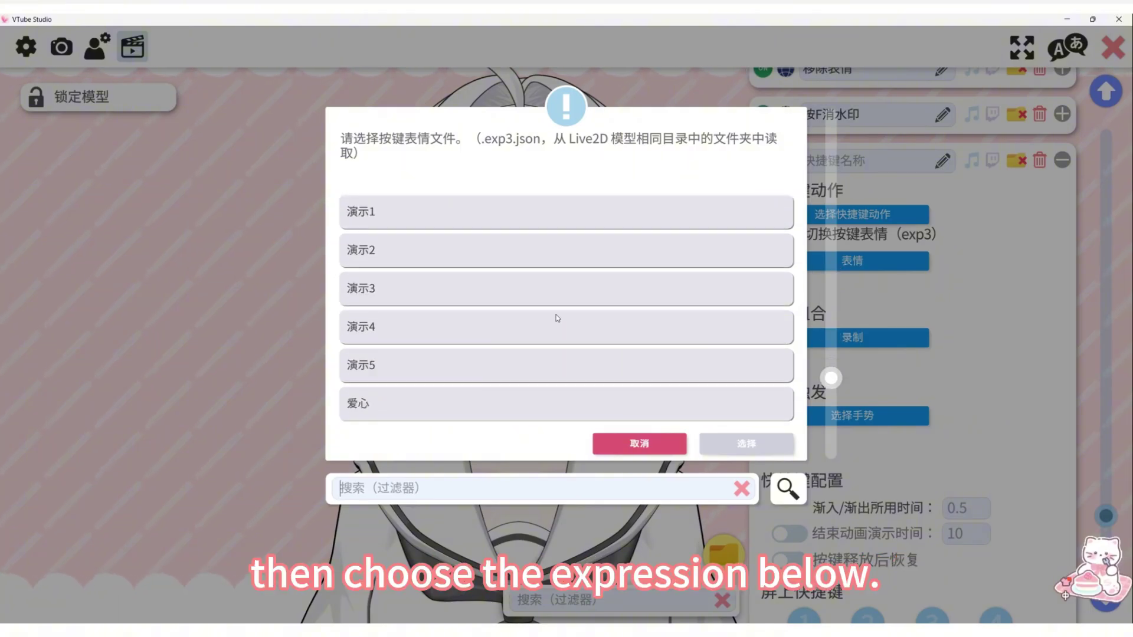
scroll(637, 348, "up", 1)
left_click(699, 277)
left_click(747, 443)
Step: Record M as the new hotkey's key combination and choose another expression file for it
left_click(844, 343)
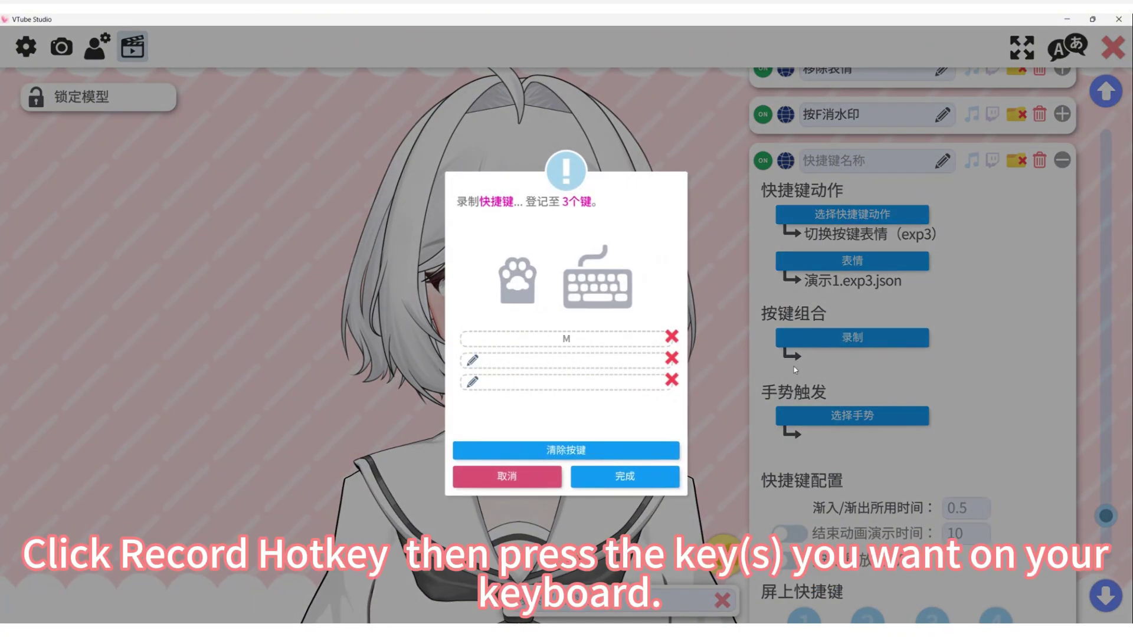
left_click(624, 476)
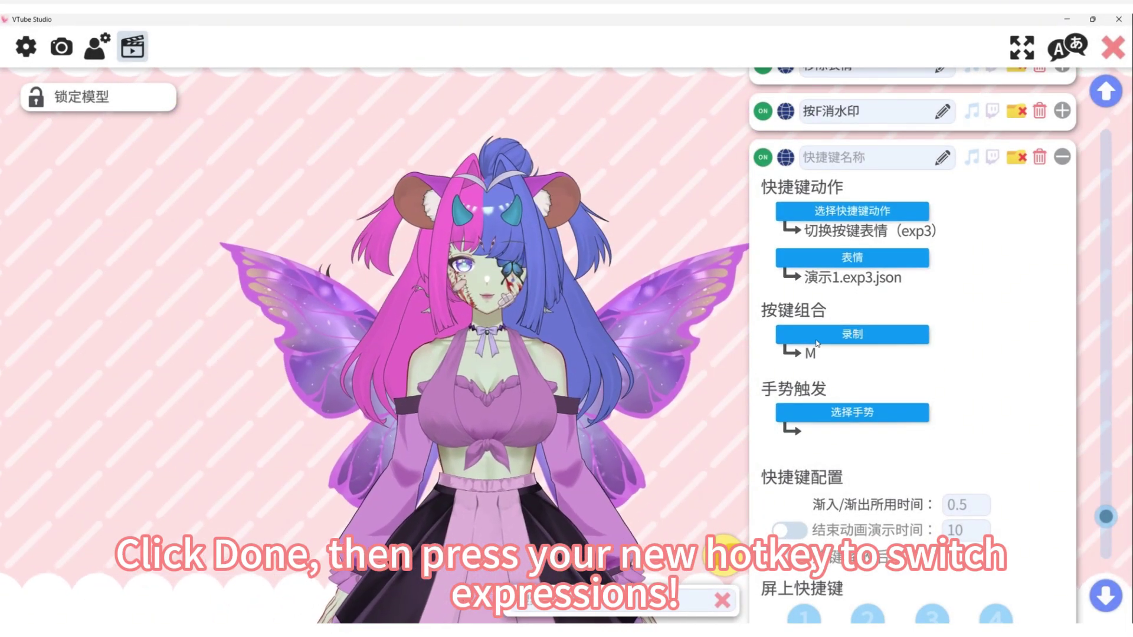
left_click(862, 260)
left_click(513, 234)
left_click(747, 443)
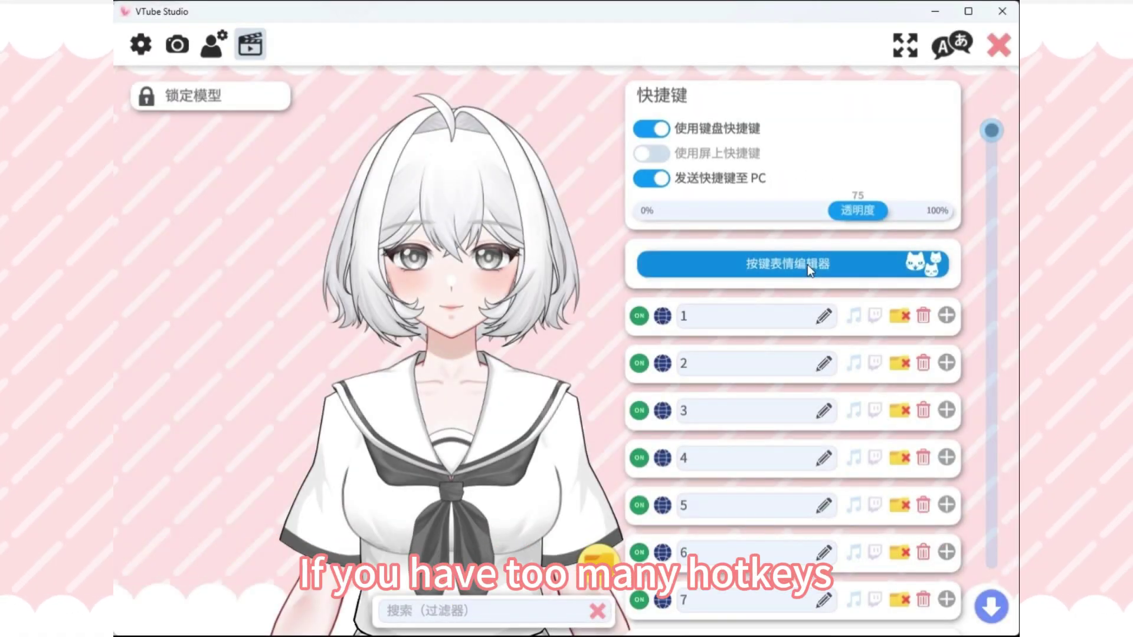
Step: Open the expression toggle list (开/关表情) and switch on several expressions together, including 爱心 and 脸红
left_click(807, 266)
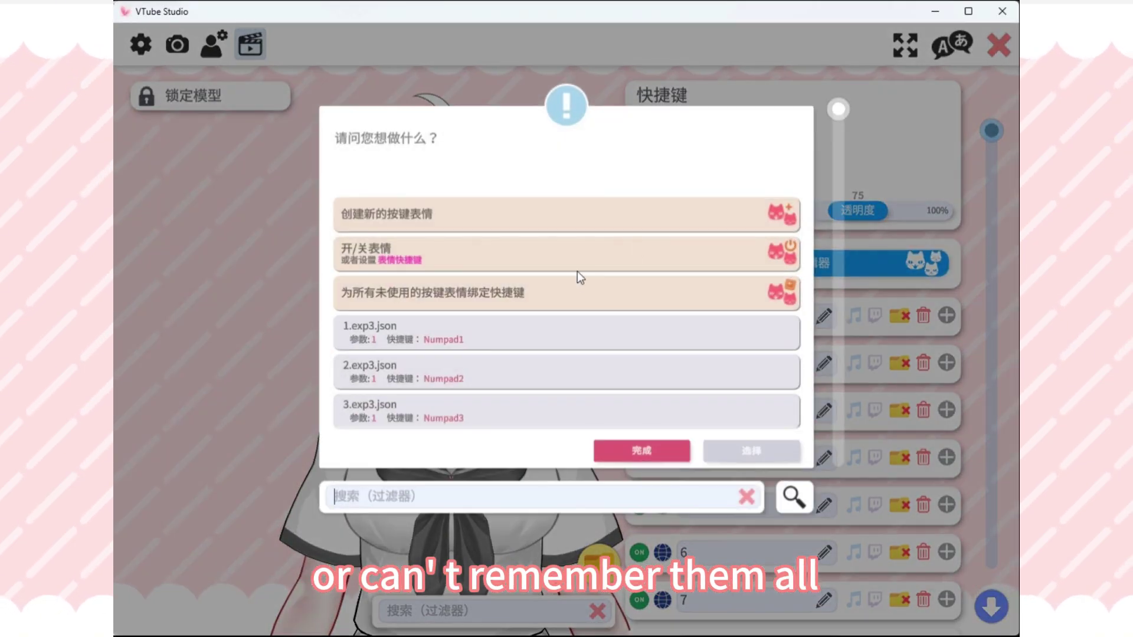
left_click(575, 263)
left_click(752, 452)
scroll(767, 354, "down", 10)
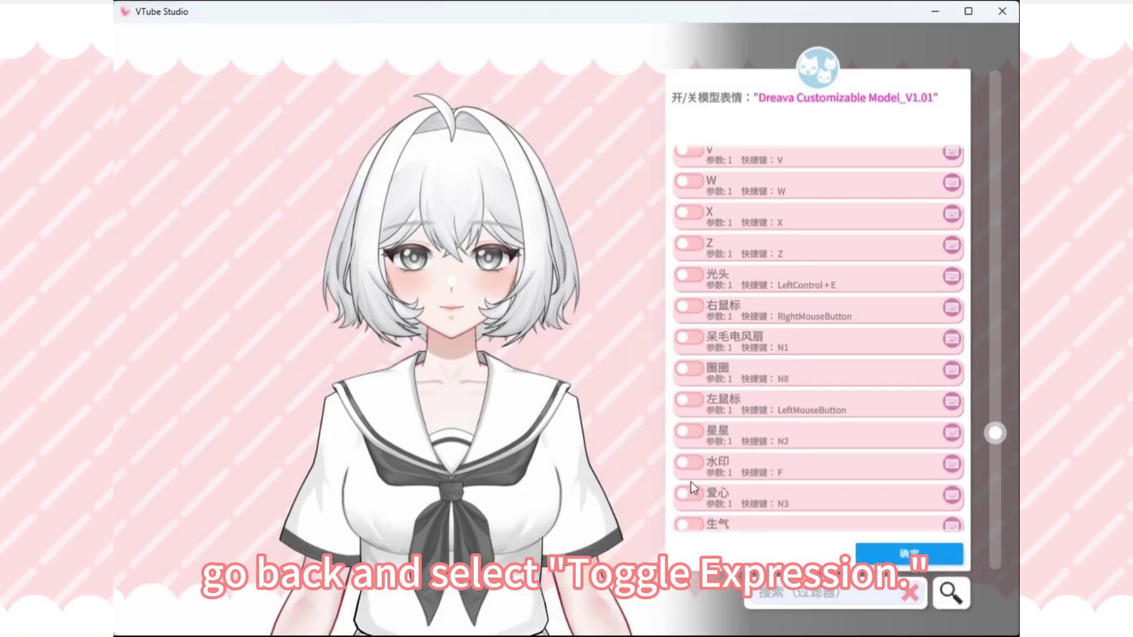
scroll(749, 437, "down", 6)
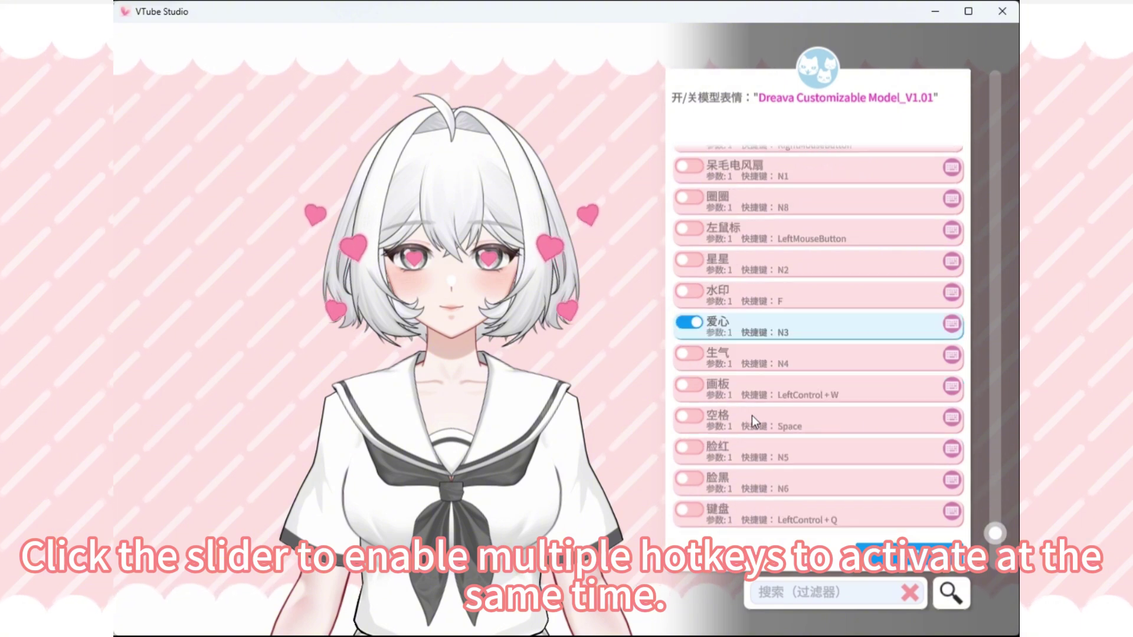
left_click(689, 413)
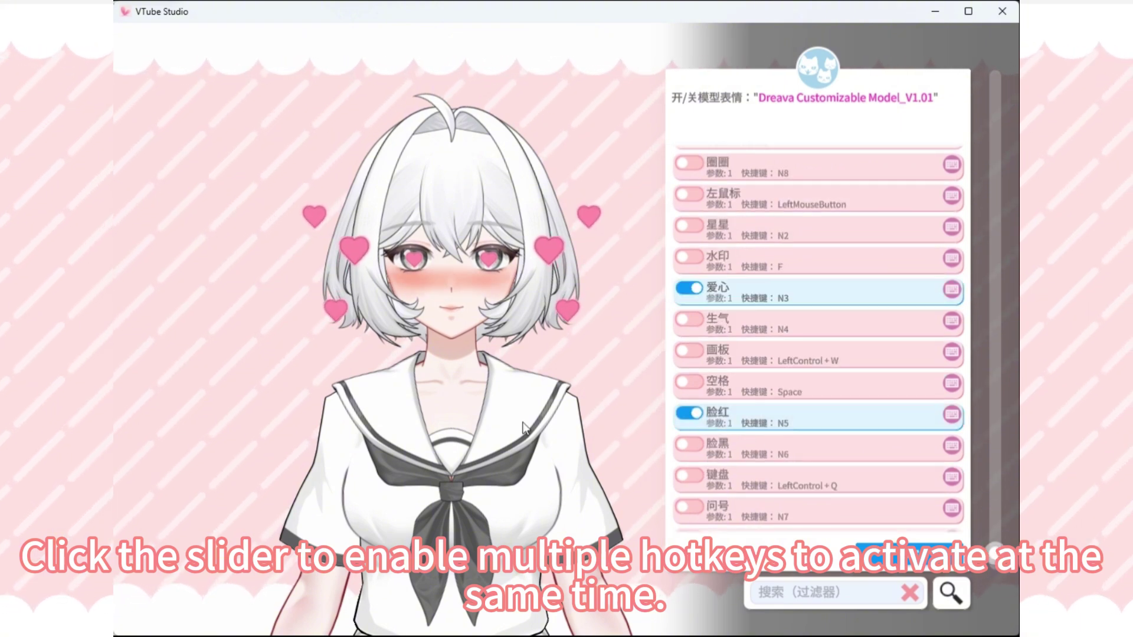
scroll(763, 428, "down", 1)
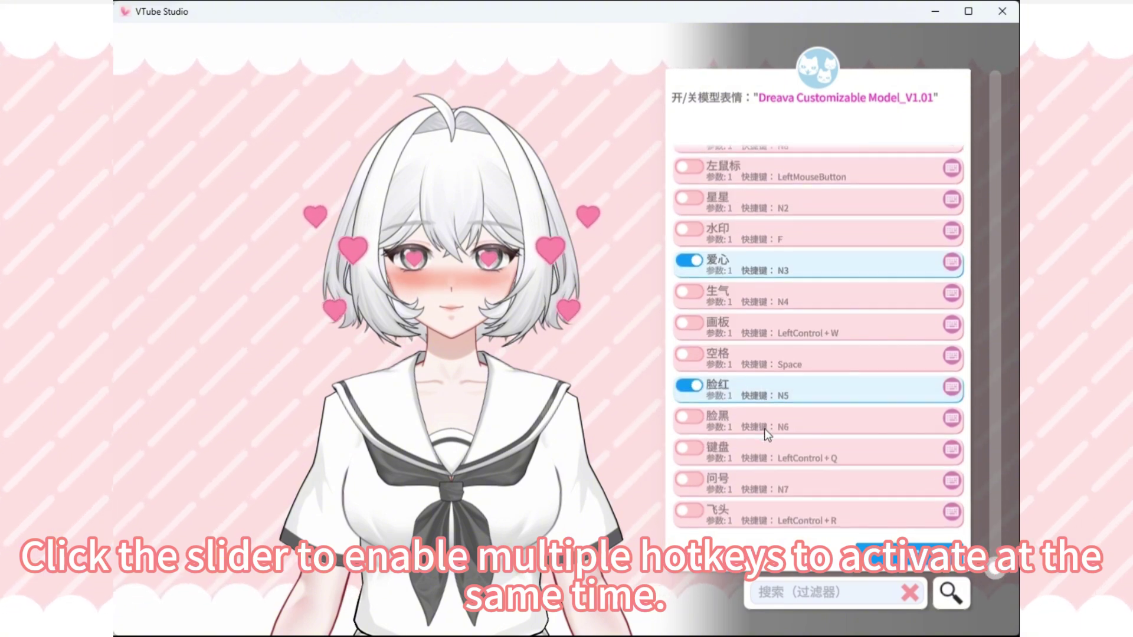
left_click(689, 452)
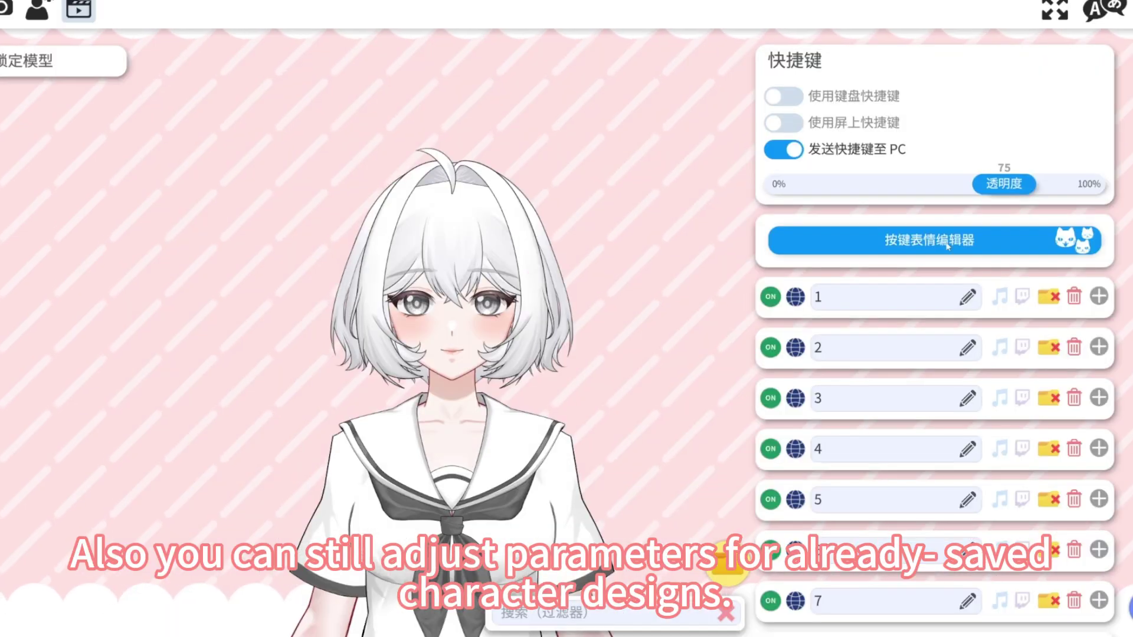
Step: Open the saved expression 头发—插件随机用.exp3.json in the hotkey expression editor
left_click(947, 246)
scroll(625, 279, "down", 15)
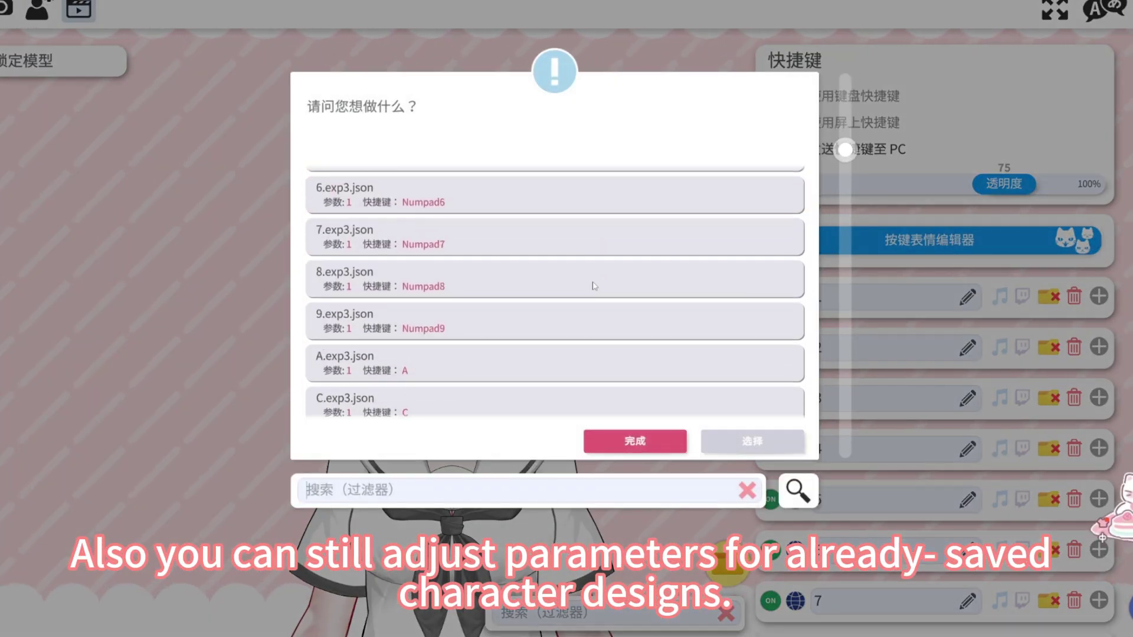
scroll(595, 286, "down", 4)
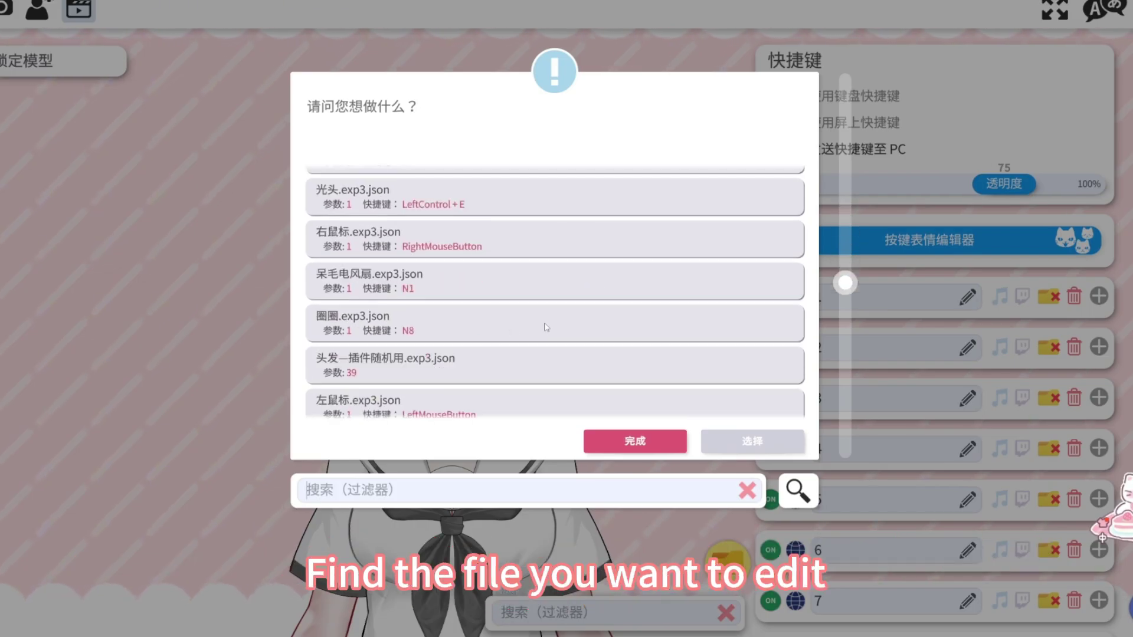
left_click(494, 363)
left_click(722, 440)
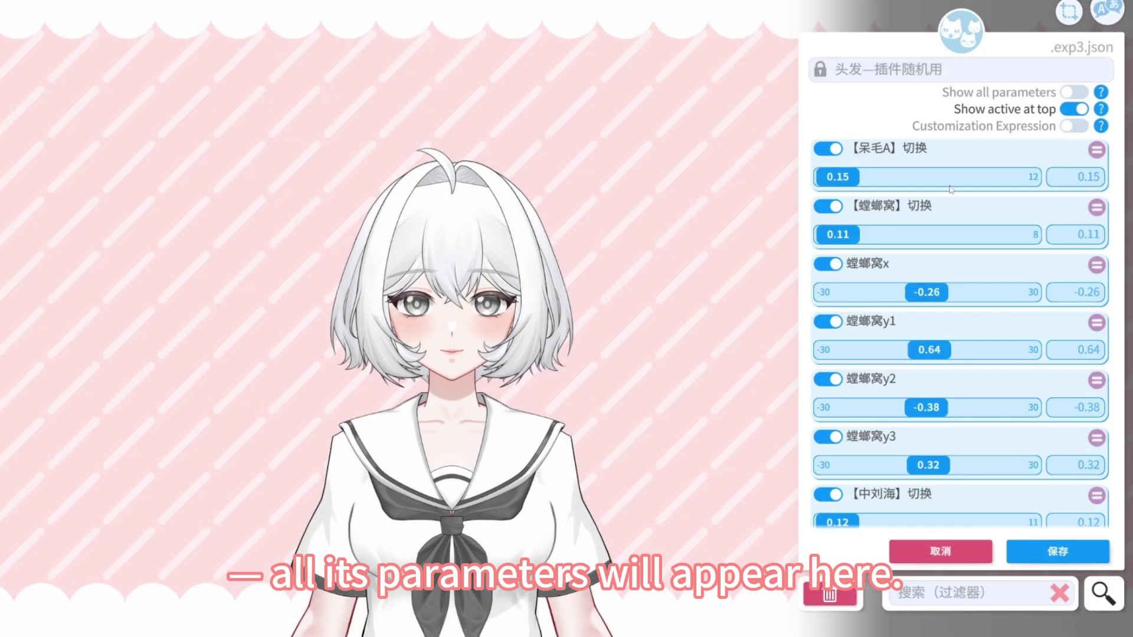
Step: Set 【呆毛A】切换 to about 3.35, 【螳螂窝】切换 to 1.25, 螳螂窝x to -10.09, 螳螂窝y1 to -20.46 and 螳螂窝y2 to 6.92
left_click_drag(866, 183, 908, 180)
left_click_drag(838, 234, 868, 236)
left_click_drag(901, 304, 871, 295)
left_click_drag(929, 349, 865, 349)
left_click_drag(926, 407, 924, 407)
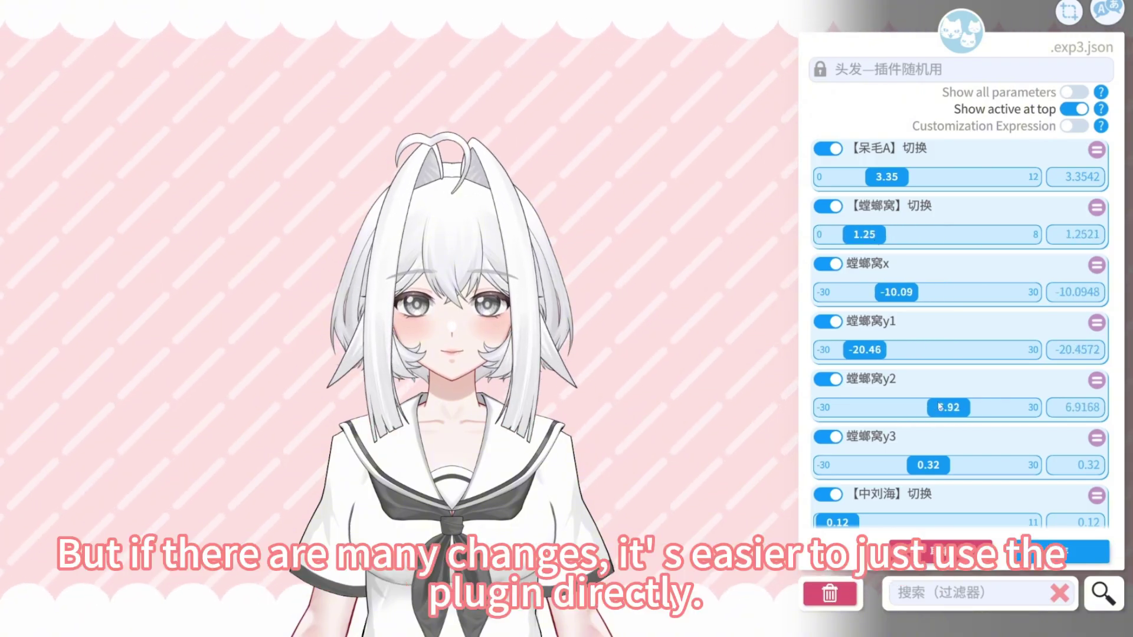
Step: Adjust the bangs (刘海) parameters of the saved hair expression, with 左刘海y2 at about -1.87 and 【右刘海】切换 at about 3.53
scroll(915, 370, "down", 3)
left_click_drag(838, 376, 862, 376)
scroll(862, 354, "down", 2)
mouse_move(862, 417)
left_mouse_down()
mouse_move(929, 417)
mouse_move(875, 408)
left_mouse_up()
scroll(920, 384, "down", 2)
scroll(875, 409, "down", 3)
left_click_drag(926, 349, 879, 381)
scroll(918, 370, "down", 1)
scroll(879, 380, "down", 3)
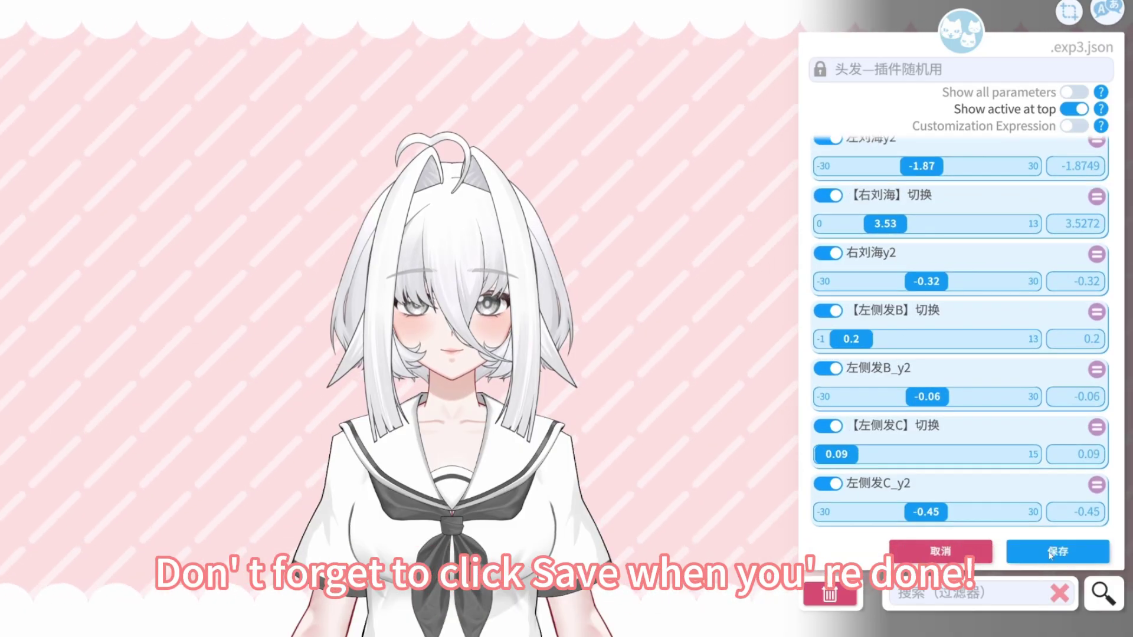